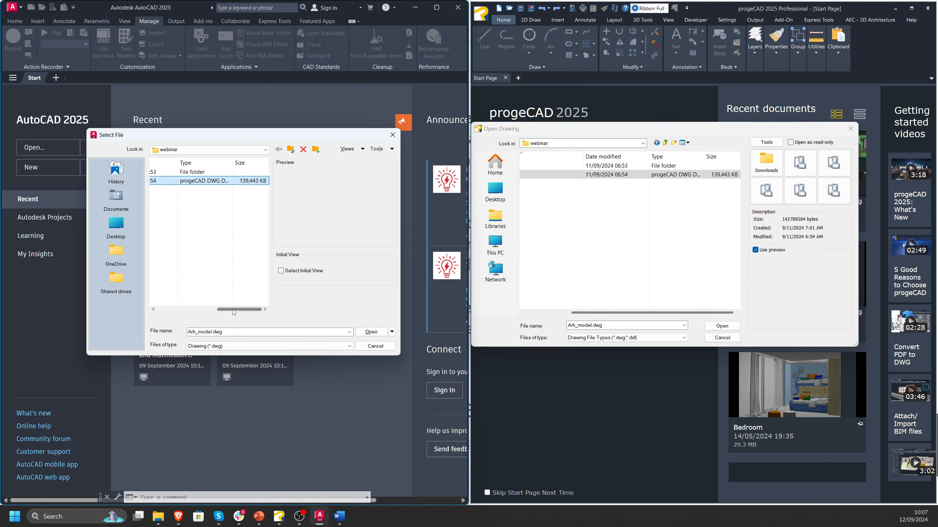
# - Duplicate Arh_model.dwg inside the webinar folder from AutoCAD's file selection dialog
pyautogui.moveTo(233, 314); pyautogui.dragTo(173, 314)
pyautogui.moveTo(619, 313); pyautogui.dragTo(575, 313)
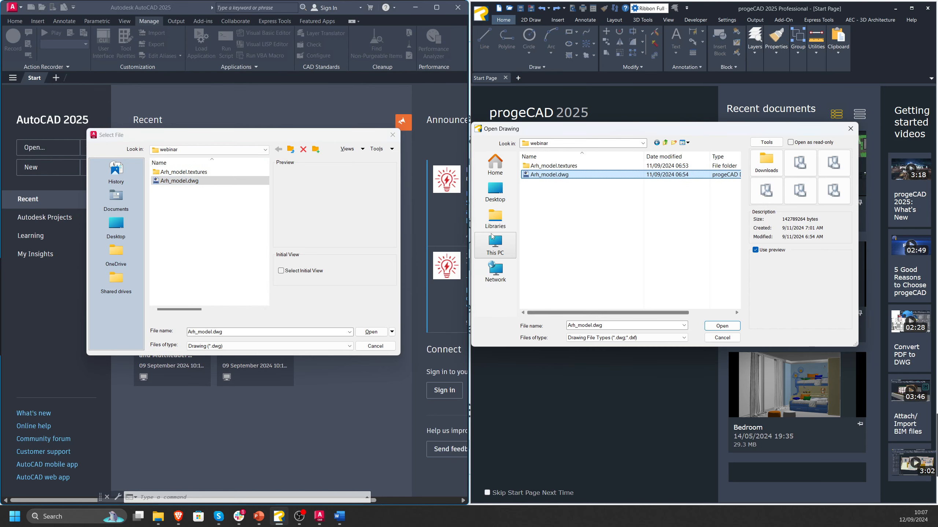
pyautogui.click(188, 201)
pyautogui.hotkey('ctrl', 'v')
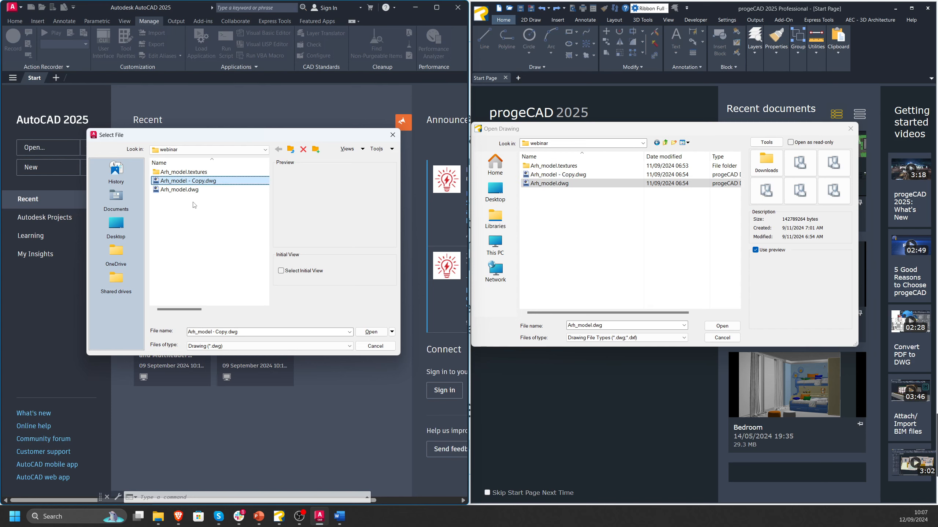
# - Rename the copied drawing file as Arh_model1.dwg
pyautogui.press('capslock')
pyautogui.click(189, 182)
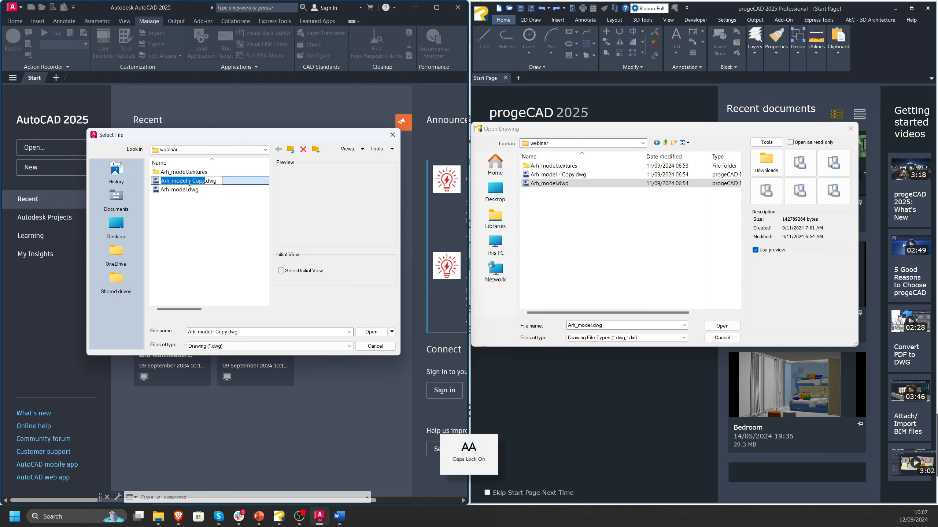
pyautogui.moveTo(187, 181); pyautogui.dragTo(205, 181)
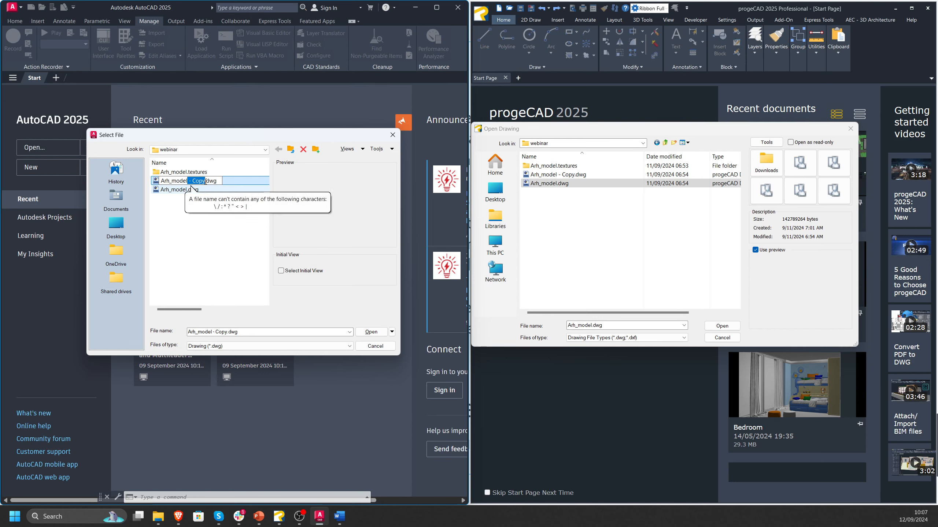
pyautogui.write('1')
pyautogui.press('Return')
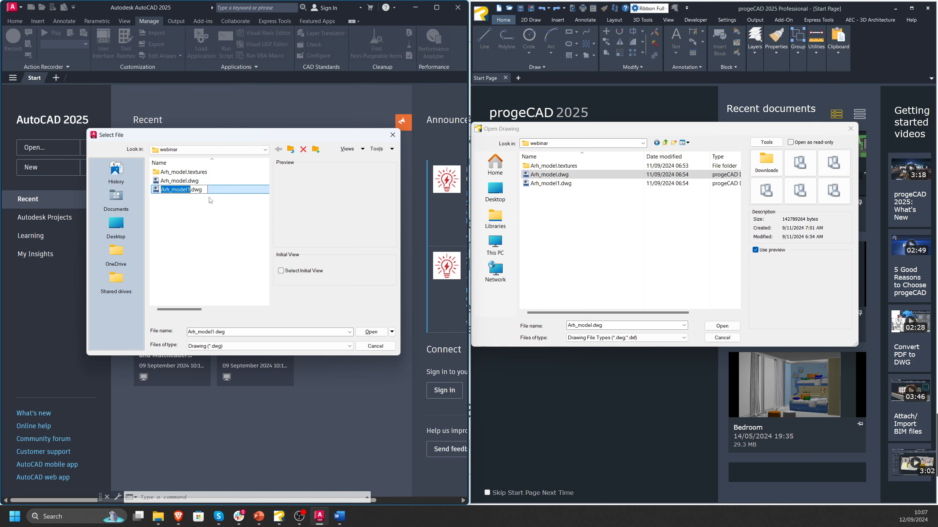
pyautogui.click(202, 191)
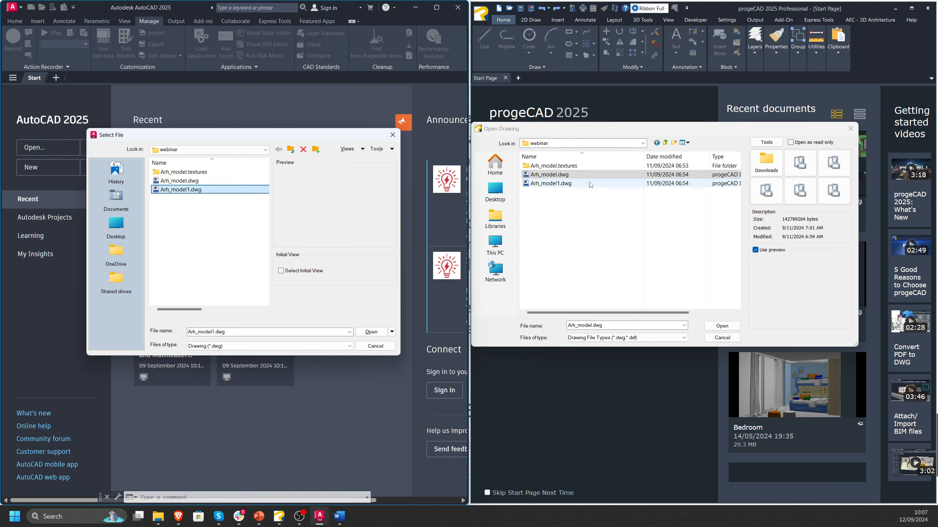
# - Open Arh_model1.dwg in AutoCAD and Arh_model.dwg in progeCAD
pyautogui.click(575, 176)
pyautogui.click(220, 190)
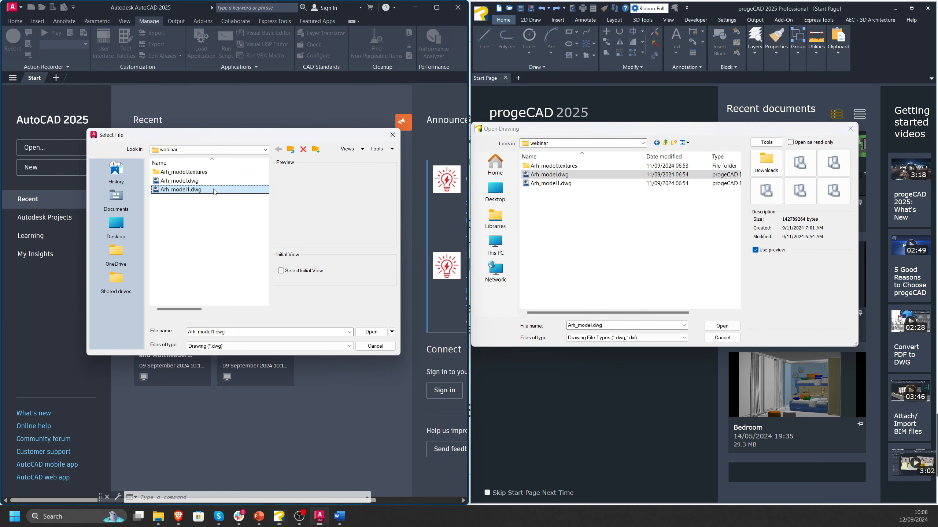
pyautogui.click(366, 333)
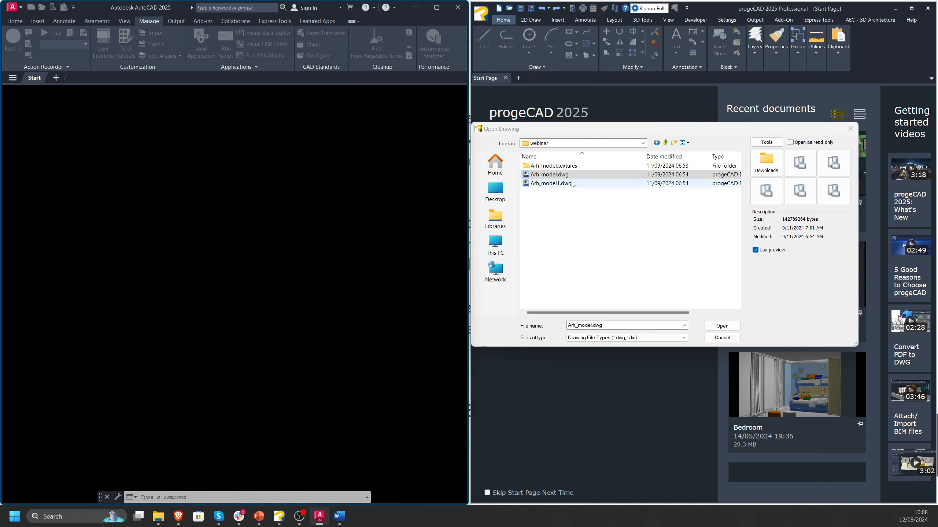
pyautogui.click(554, 174)
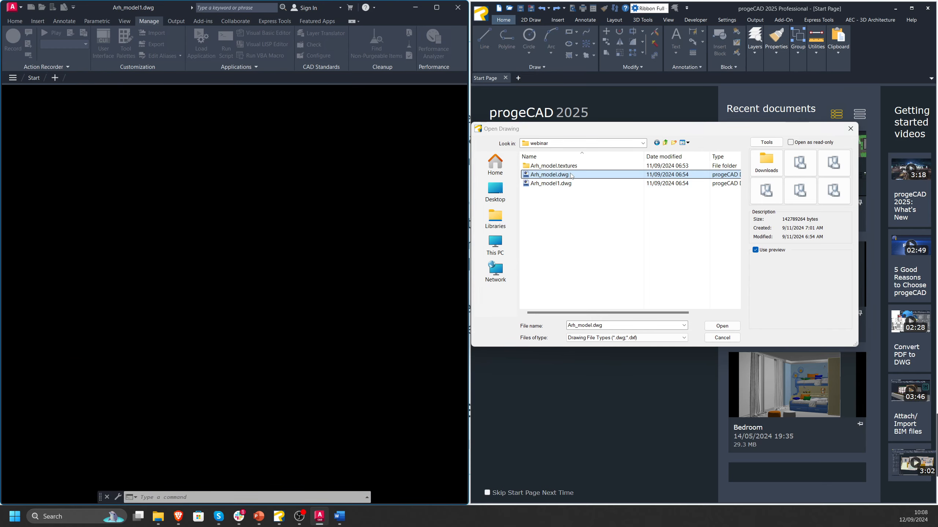
pyautogui.click(718, 328)
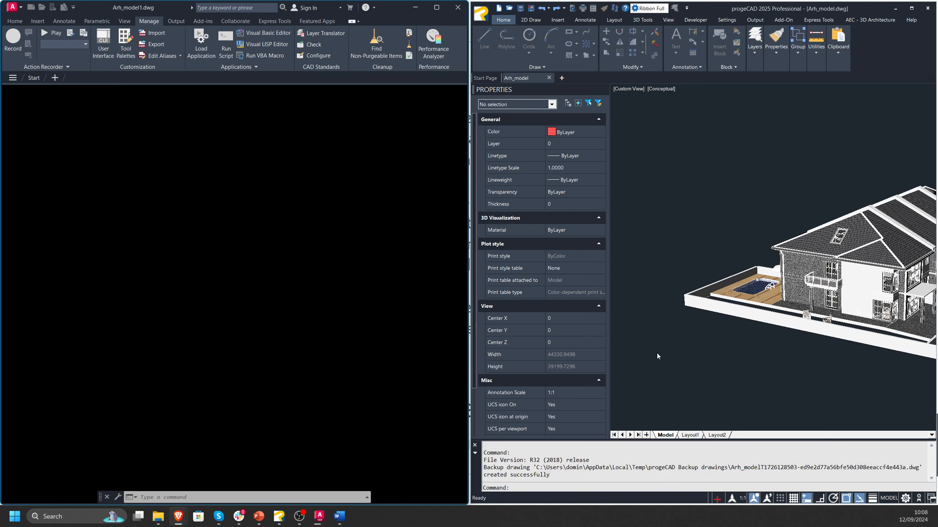
# - Examine how the opened 3D house model displays and responds in progeCAD and in AutoCAD
pyautogui.scroll(-2, 708, 285)
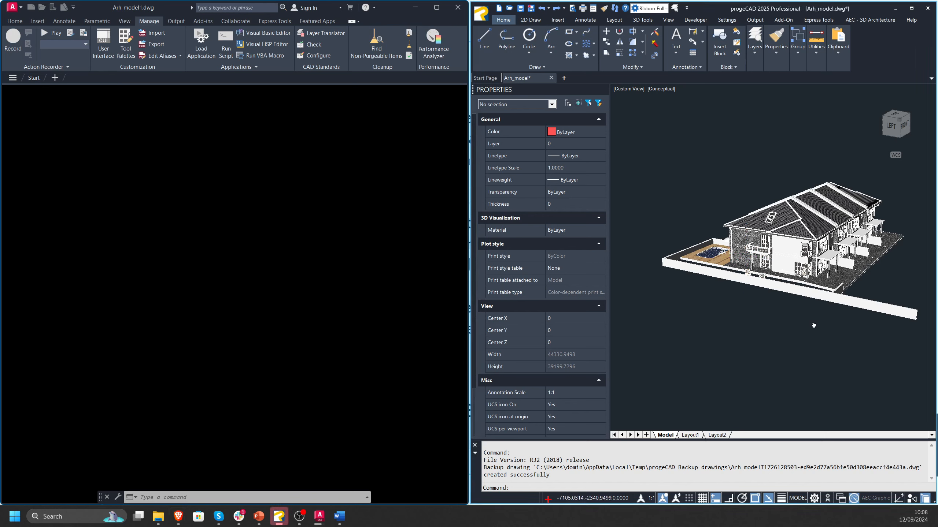
pyautogui.moveTo(799, 331); pyautogui.dragTo(797, 329, button='middle')
pyautogui.scroll(-2, 798, 329)
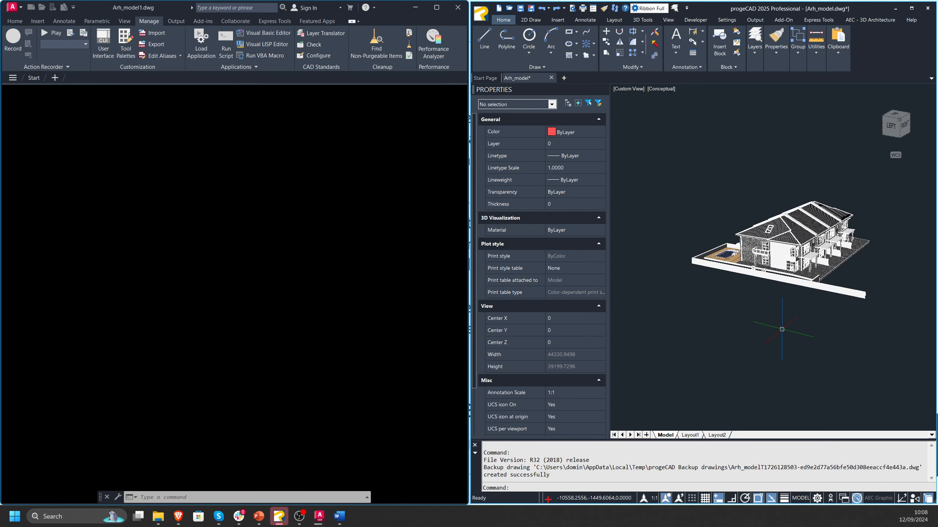
pyautogui.scroll(3, 781, 330)
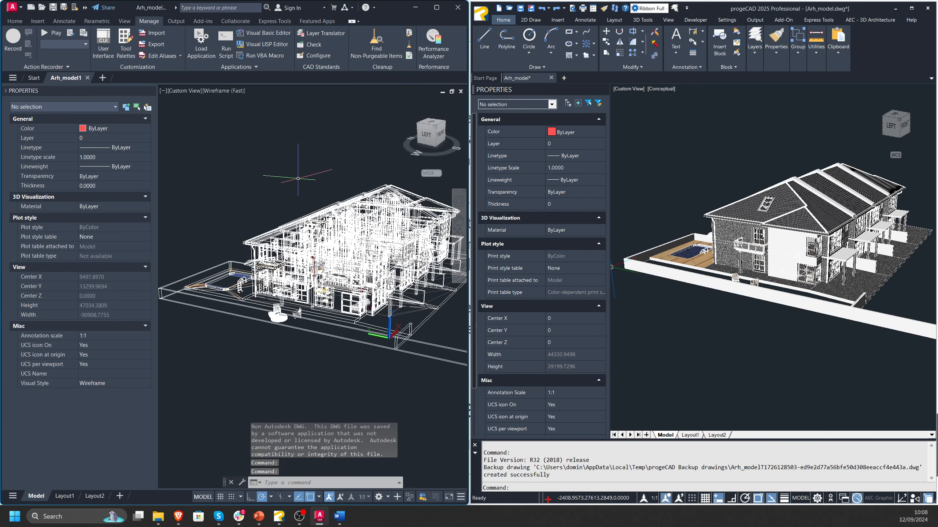
pyautogui.click(225, 91)
pyautogui.click(209, 127)
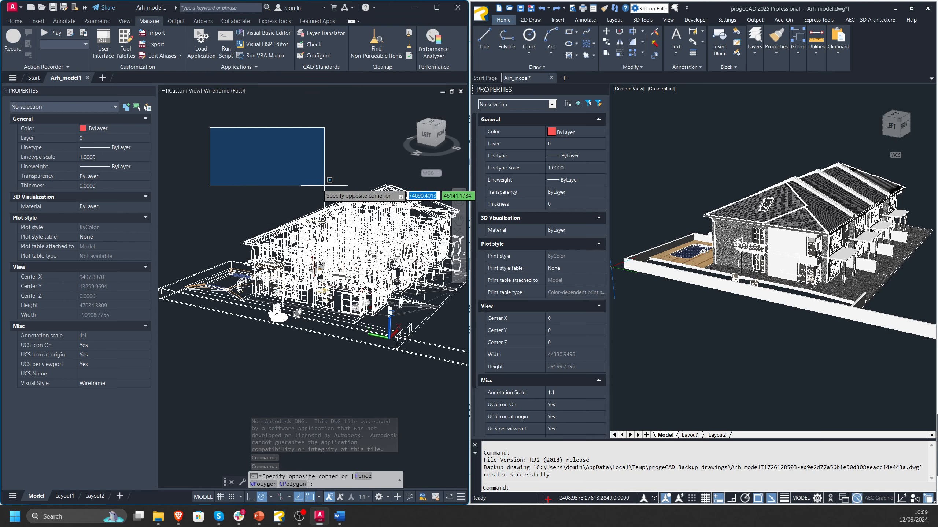
pyautogui.click(324, 184)
pyautogui.moveTo(338, 180); pyautogui.dragTo(301, 179, button='middle')
pyautogui.scroll(3, 327, 263)
pyautogui.scroll(-2, 328, 263)
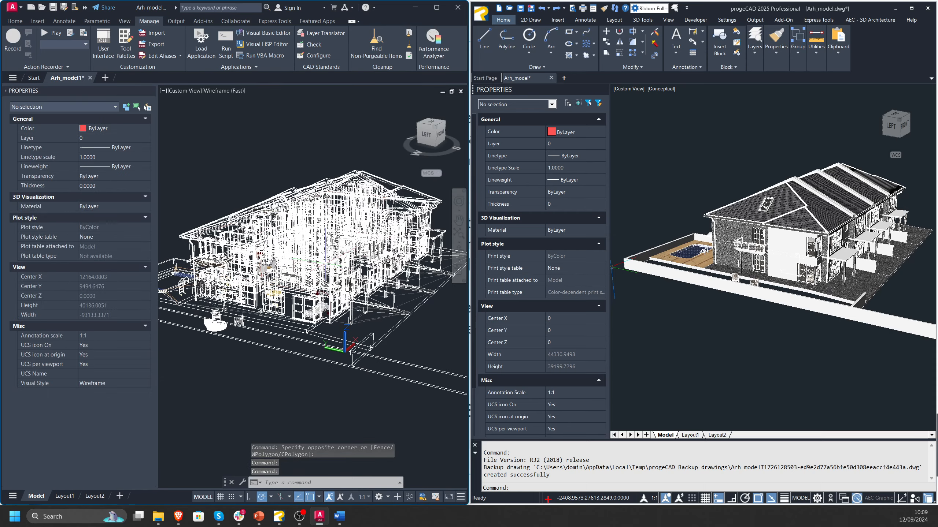
pyautogui.scroll(3, 328, 263)
pyautogui.scroll(-4, 334, 265)
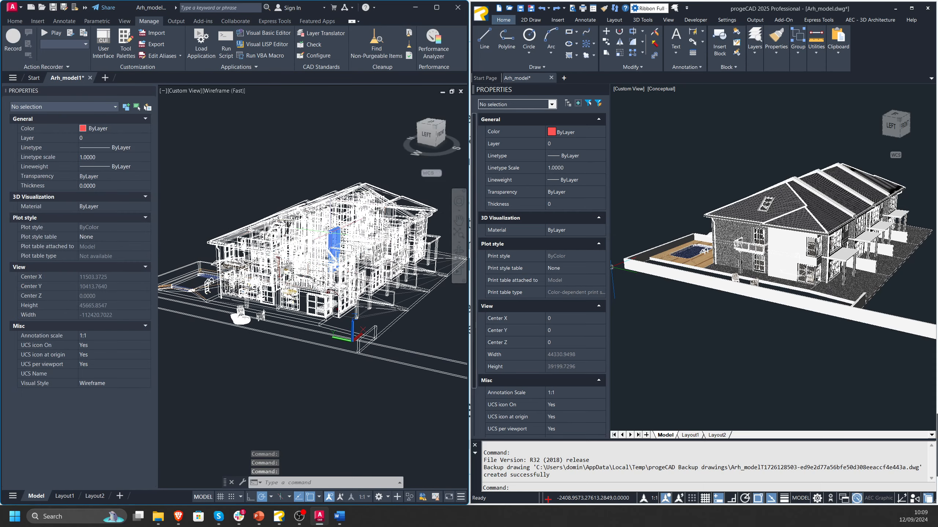
# - Inspect the house facade close up in progeCAD and compare it with AutoCAD's wireframe display
pyautogui.click(659, 93)
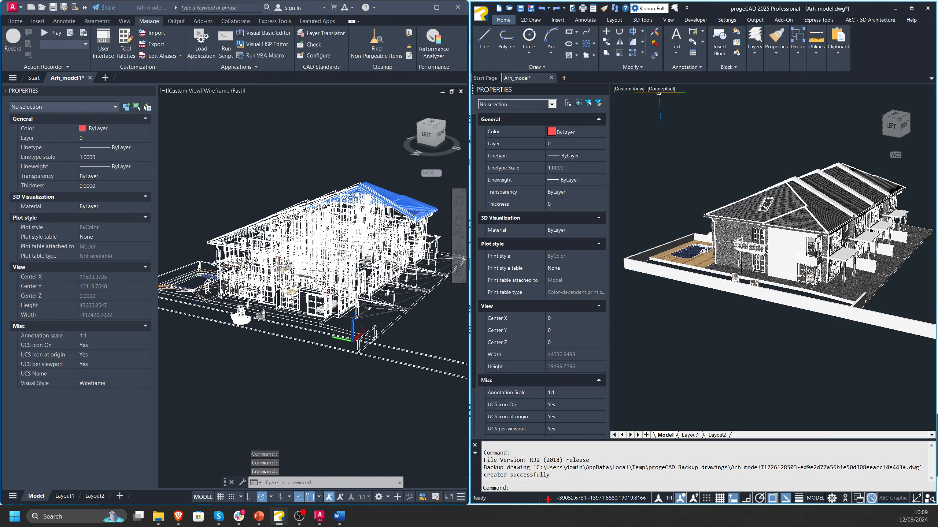
pyautogui.click(658, 93)
pyautogui.click(660, 114)
pyautogui.scroll(6, 767, 255)
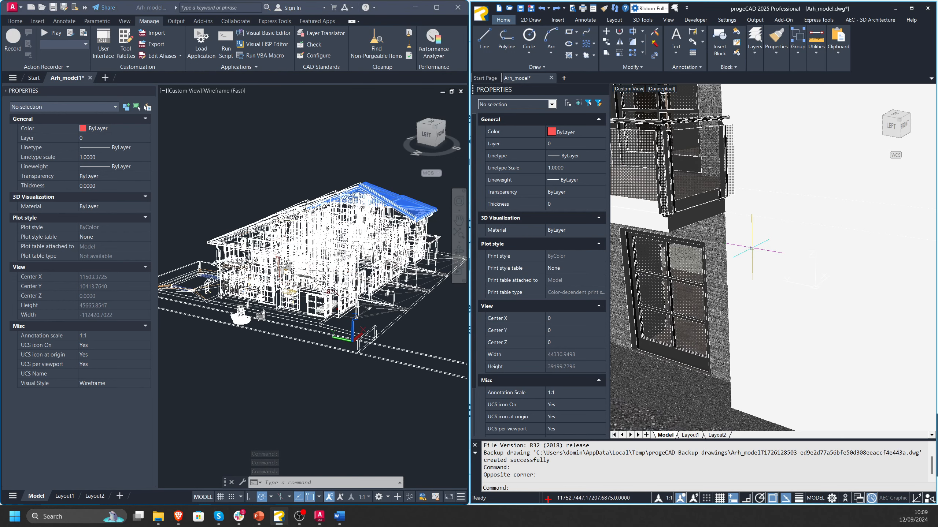
pyautogui.scroll(-6, 752, 248)
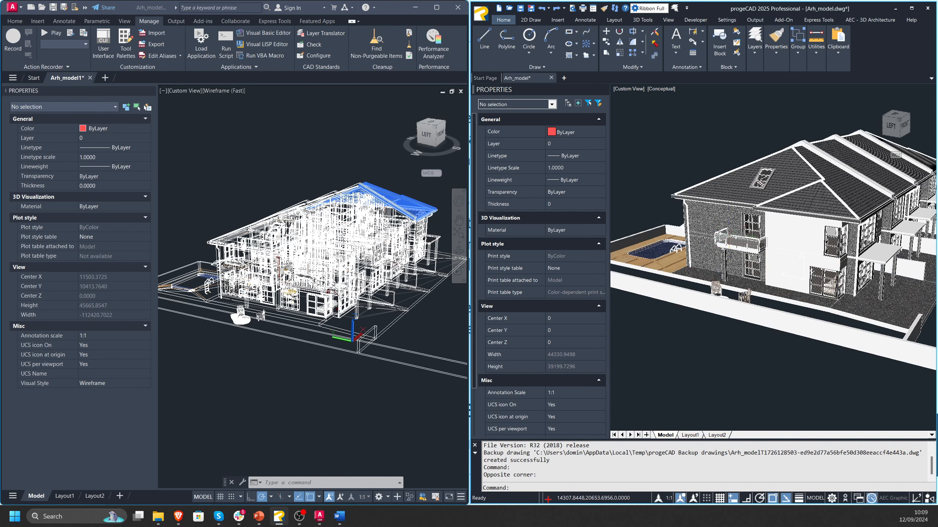
pyautogui.click(234, 92)
pyautogui.click(196, 181)
pyautogui.click(186, 213)
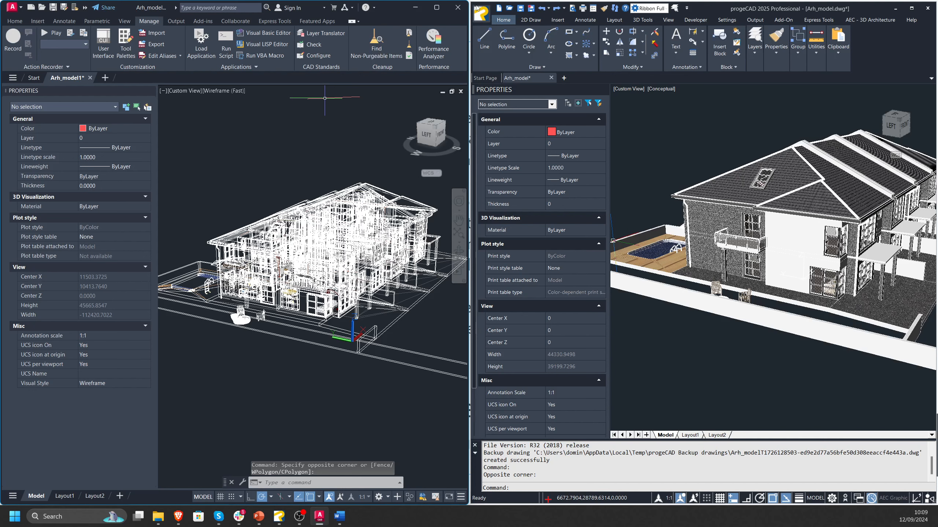
# - Close AutoCAD without saving the changes to Arh_model1.dwg
pyautogui.click(459, 7)
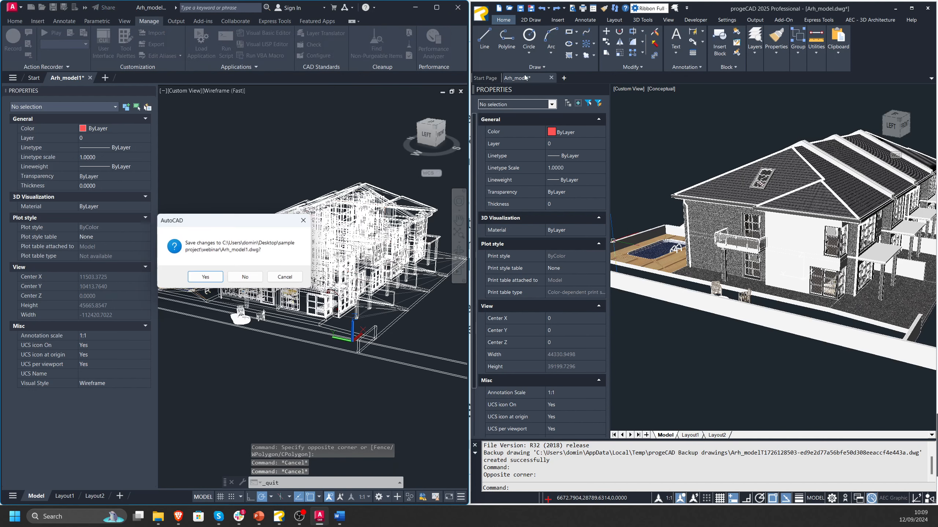
pyautogui.click(236, 277)
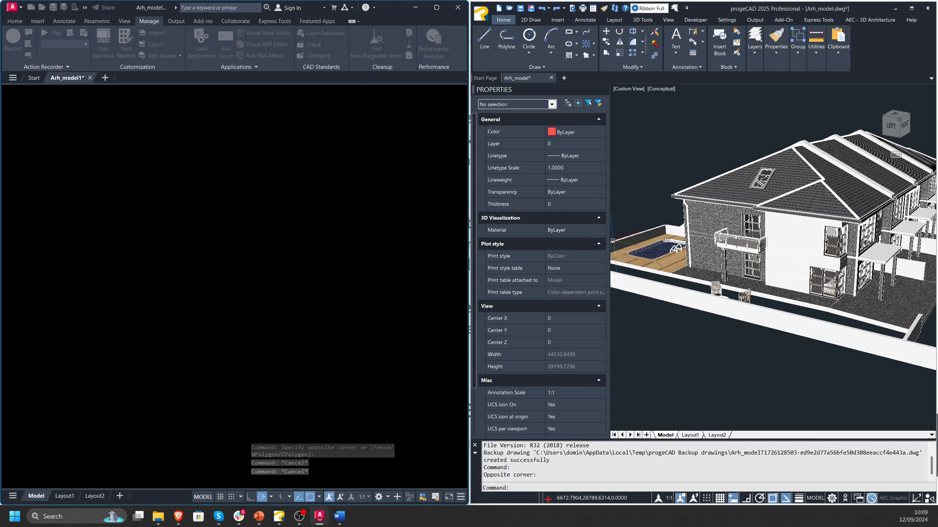
# - Switch to progeCAD and enlarge its window to fill the whole screen
pyautogui.doubleClick(638, 147)
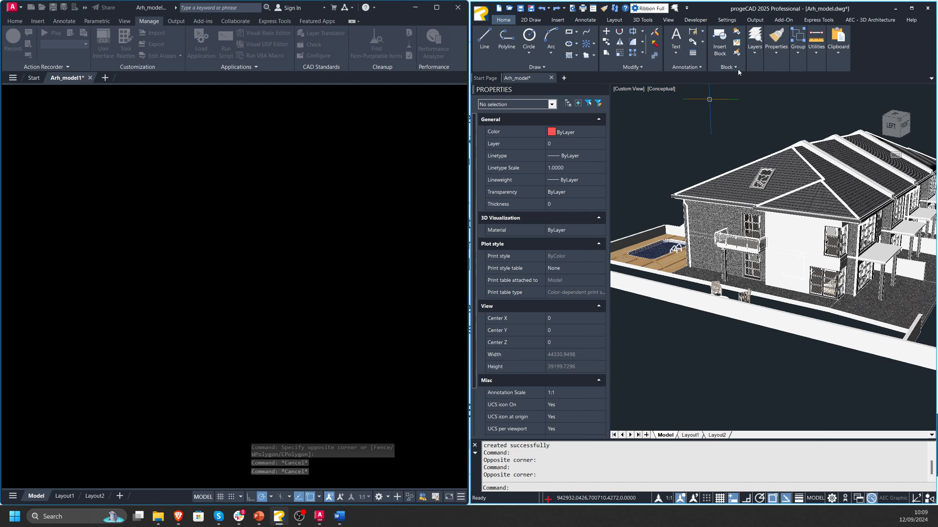
pyautogui.moveTo(863, 9); pyautogui.dragTo(544, 48)
pyautogui.moveTo(623, 50); pyautogui.dragTo(626, 47)
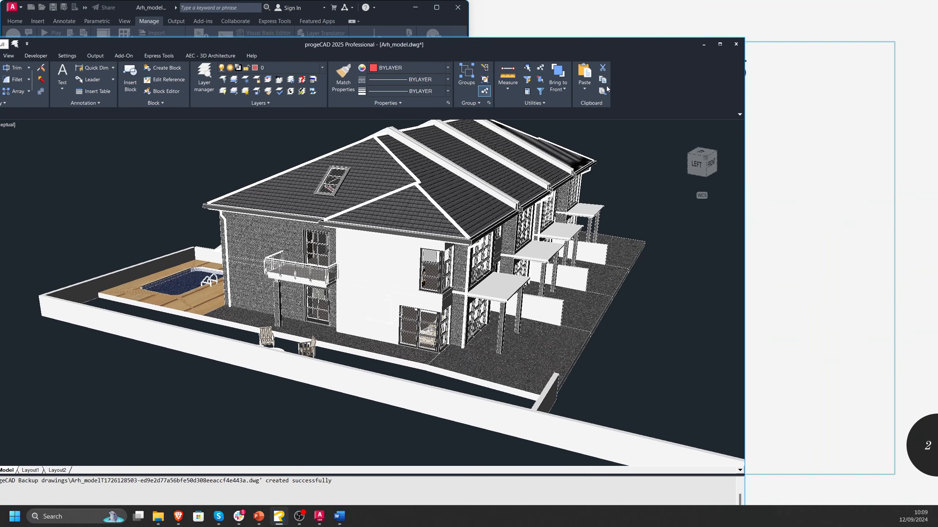
pyautogui.doubleClick(280, 49)
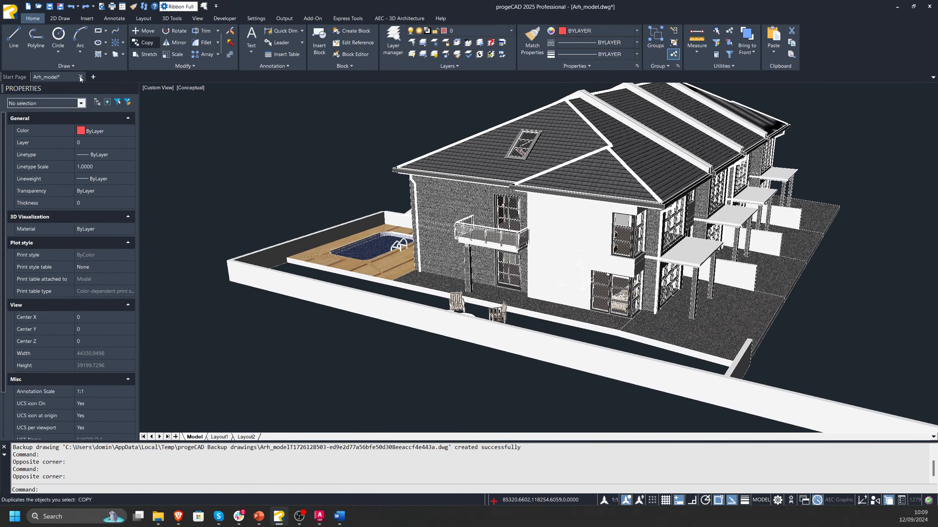
# - Close the Arh_model drawing without saving its changes
pyautogui.click(80, 77)
pyautogui.click(466, 276)
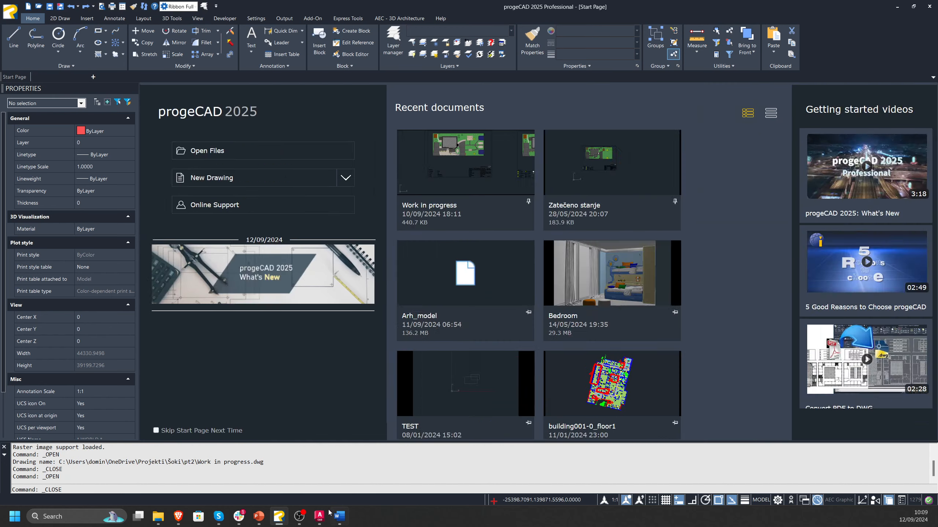
pyautogui.moveTo(319, 517)
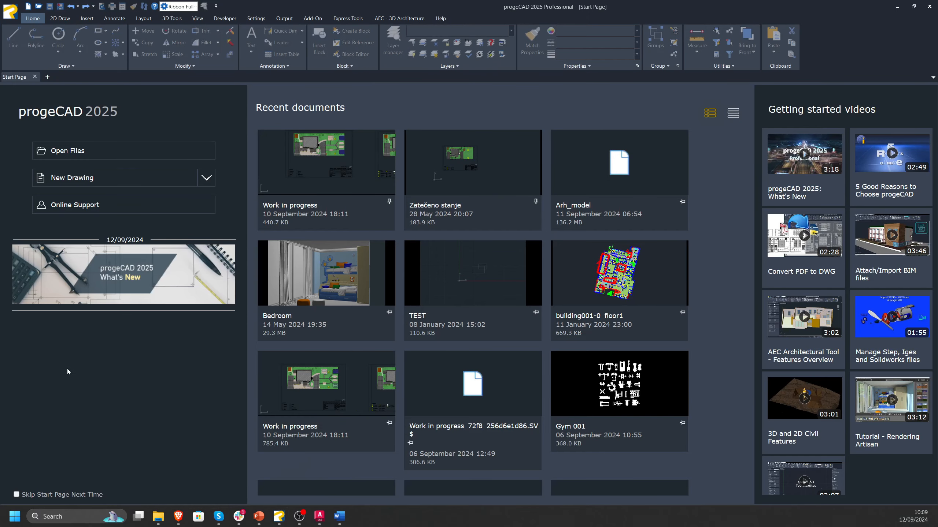
# - Create a new drawing from the pcadISO (Metric).dwt template
pyautogui.click(67, 369)
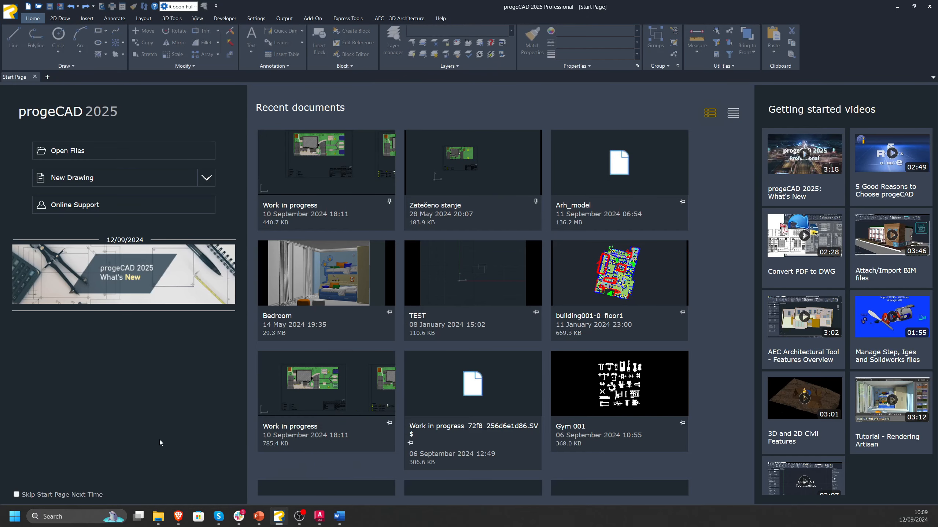
pyautogui.click(180, 180)
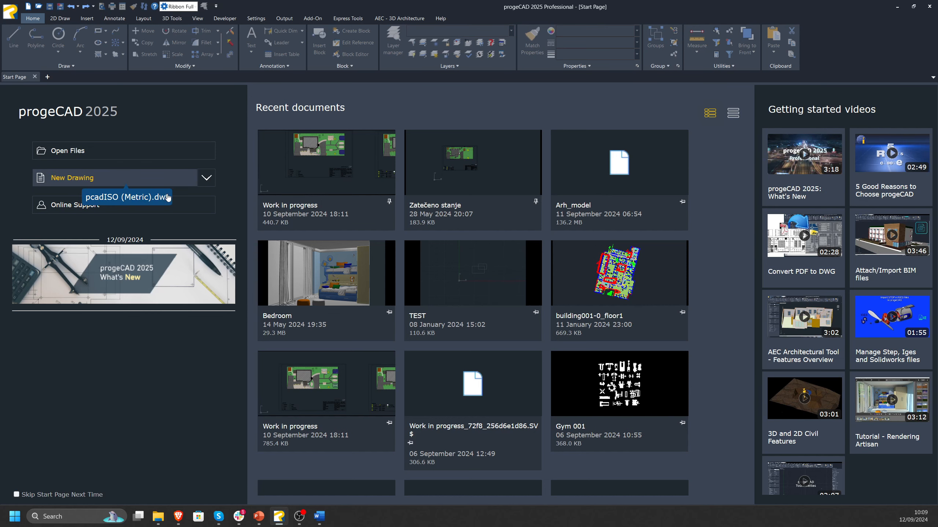
pyautogui.click(122, 187)
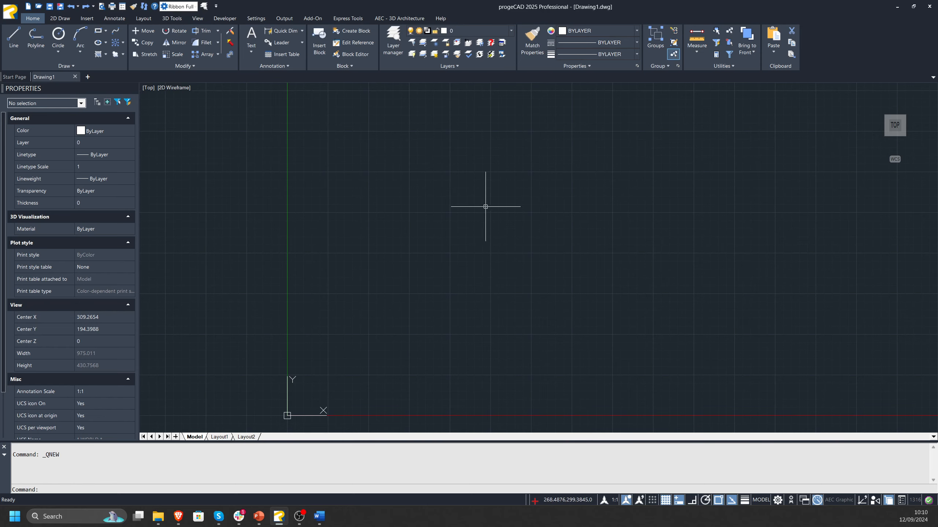
# - Draw a 100 by 100 rectangle above and to the right of the drawing origin
pyautogui.moveTo(354, 351); pyautogui.dragTo(345, 322, button='middle')
pyautogui.write('rec')
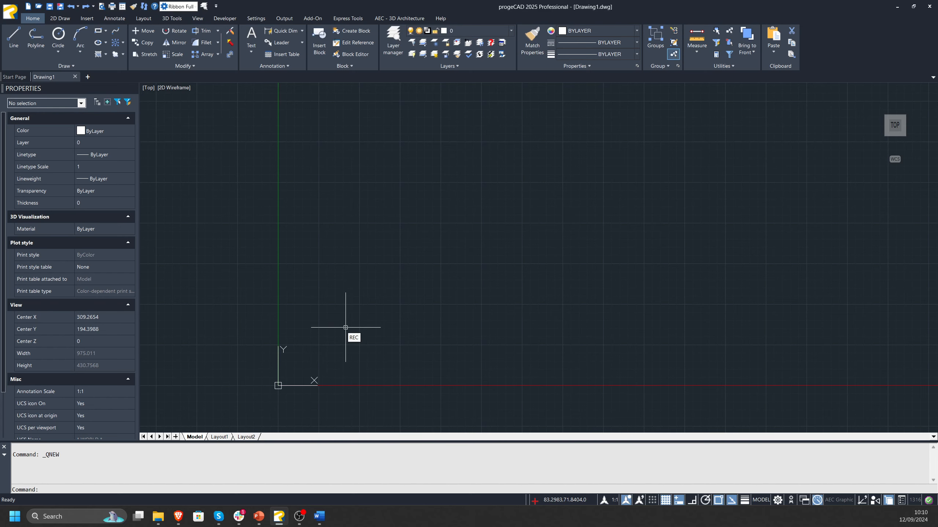
pyautogui.press('Return')
pyautogui.click(335, 326)
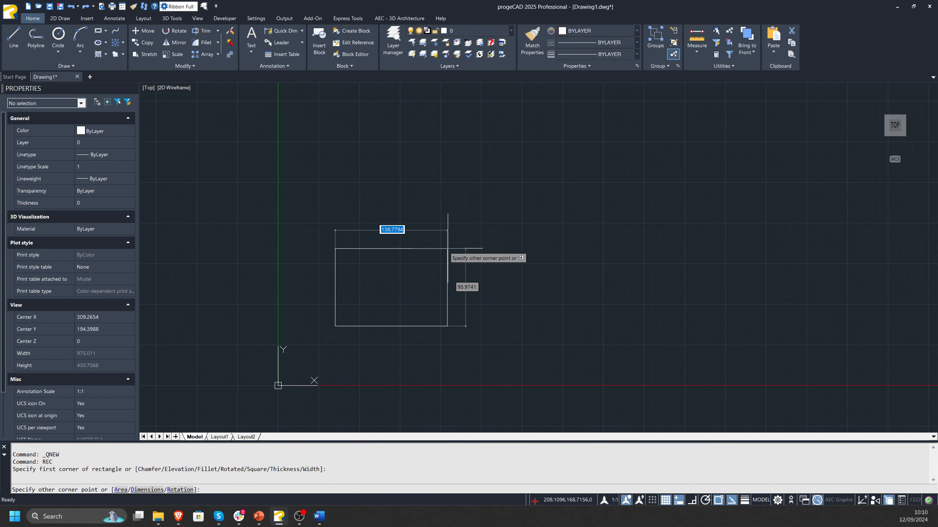
pyautogui.write('100')
pyautogui.press('Tab')
pyautogui.write('100')
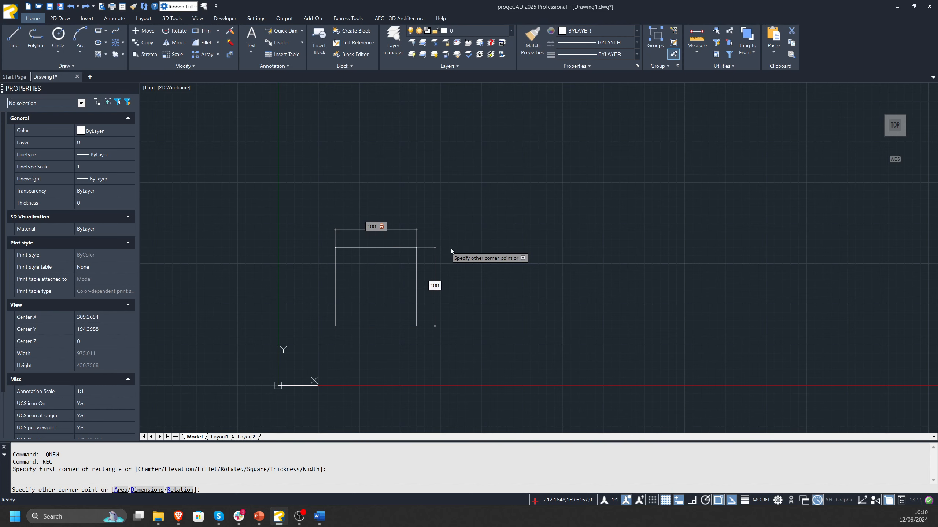
pyautogui.press('Return')
pyautogui.press('Escape')
pyautogui.press('Escape')
# - Create a block definition named Rec from the square, with the option to open it in the block editor enabled
pyautogui.click(439, 224)
pyautogui.click(372, 273)
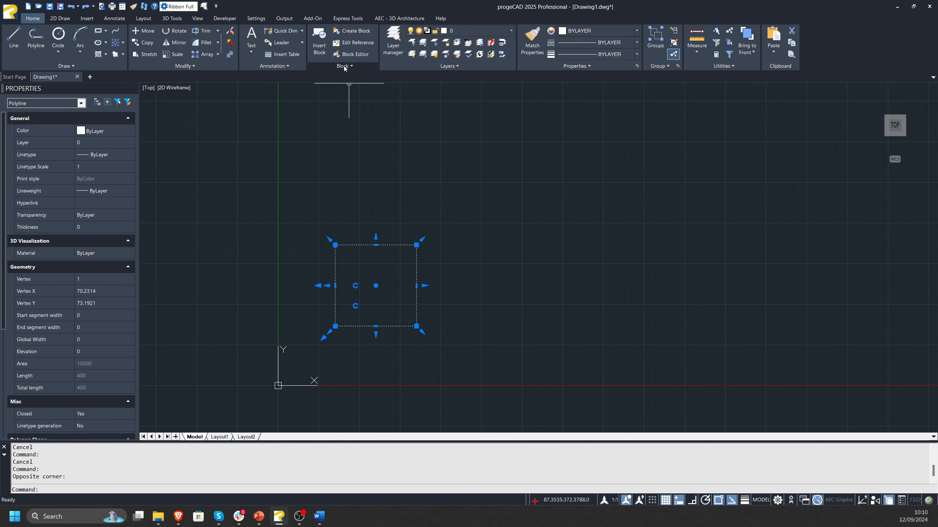
pyautogui.click(351, 31)
pyautogui.moveTo(657, 203); pyautogui.dragTo(491, 191)
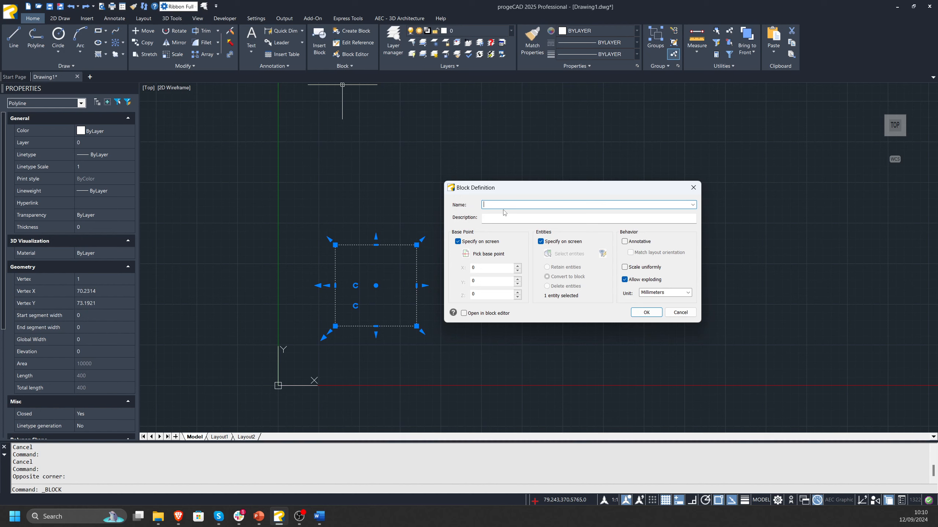
pyautogui.press('capslock')
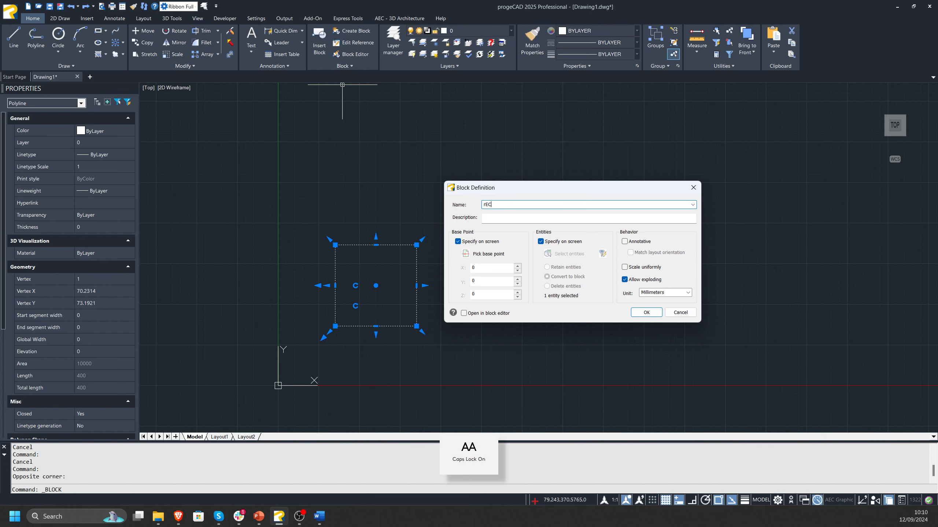
pyautogui.write('Rec')
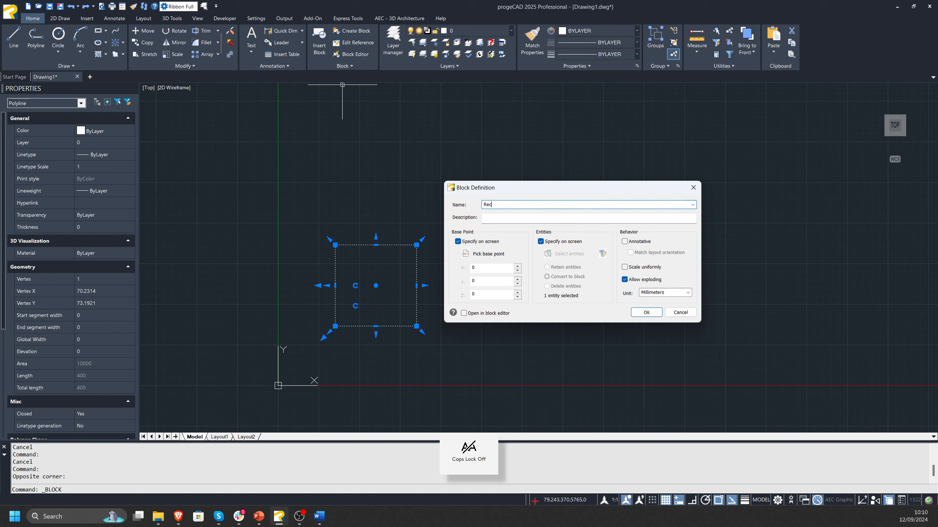
pyautogui.click(464, 314)
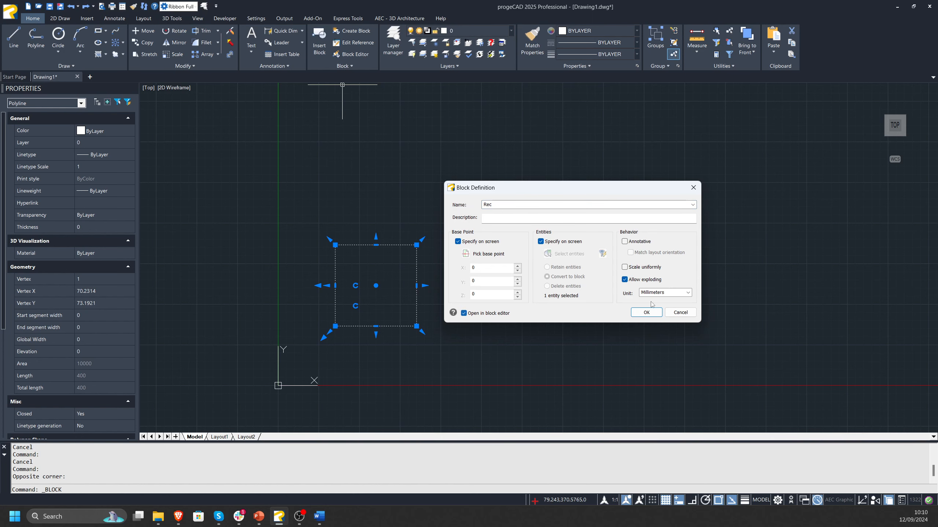
pyautogui.click(648, 312)
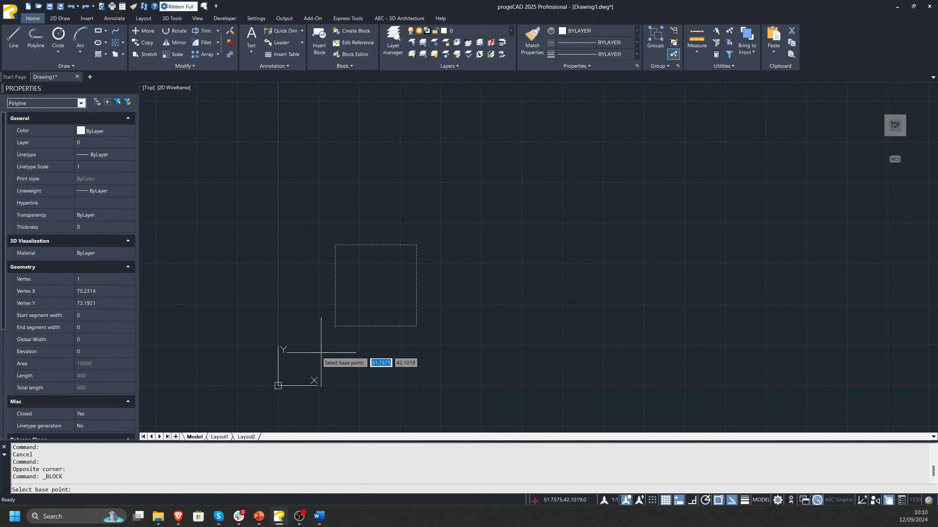
# - Set the block's base point at the square's lower-left corner and select the square as the block entity
pyautogui.click(337, 326)
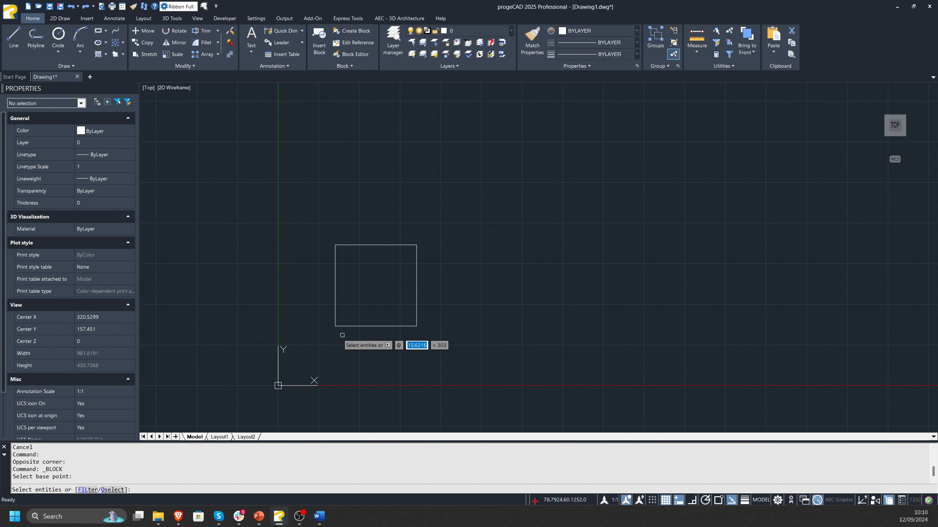
pyautogui.click(346, 327)
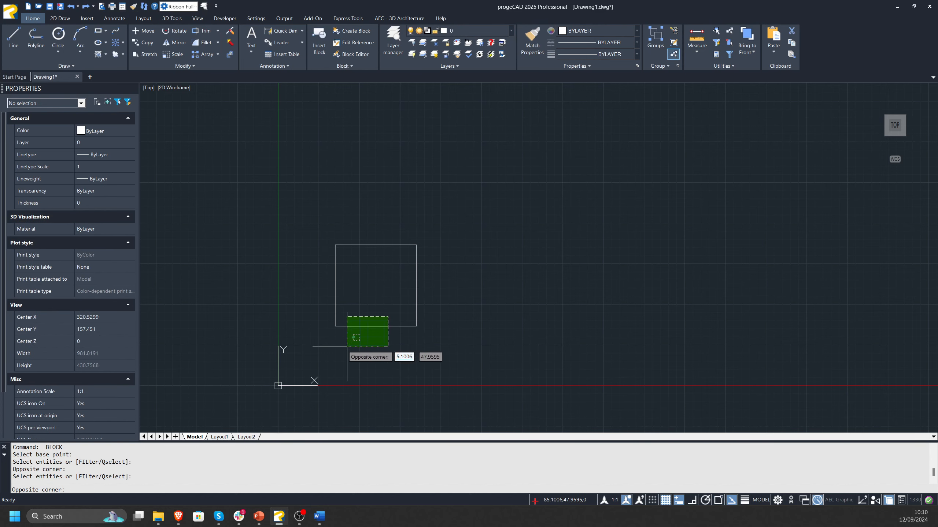
pyautogui.click(387, 312)
pyautogui.press('Return')
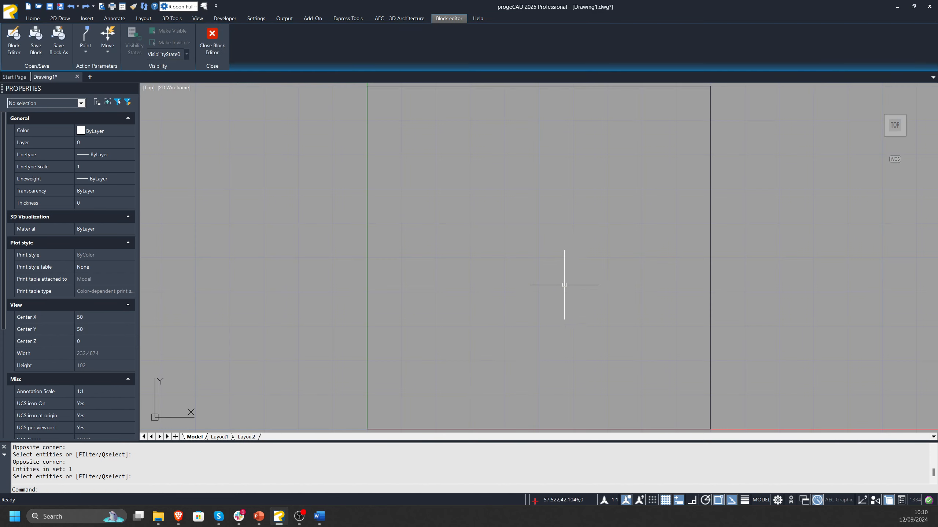
pyautogui.moveTo(370, 289); pyautogui.dragTo(397, 284, button='middle')
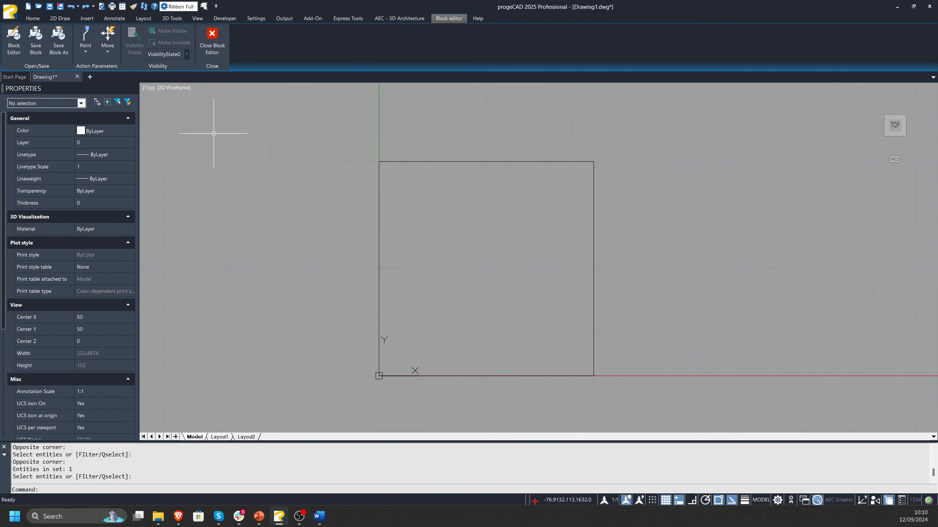
pyautogui.moveTo(623, 289); pyautogui.dragTo(498, 278, button='middle')
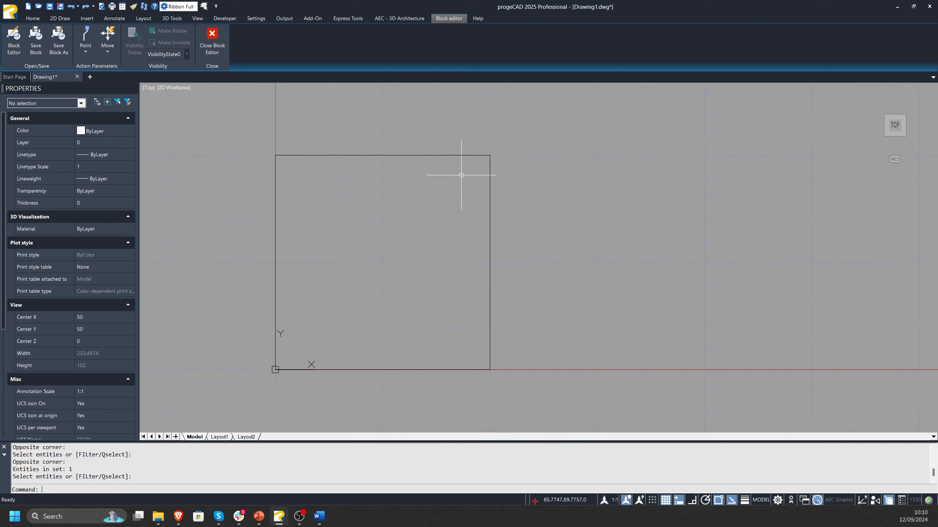
pyautogui.hotkey('alt', 'Tab')
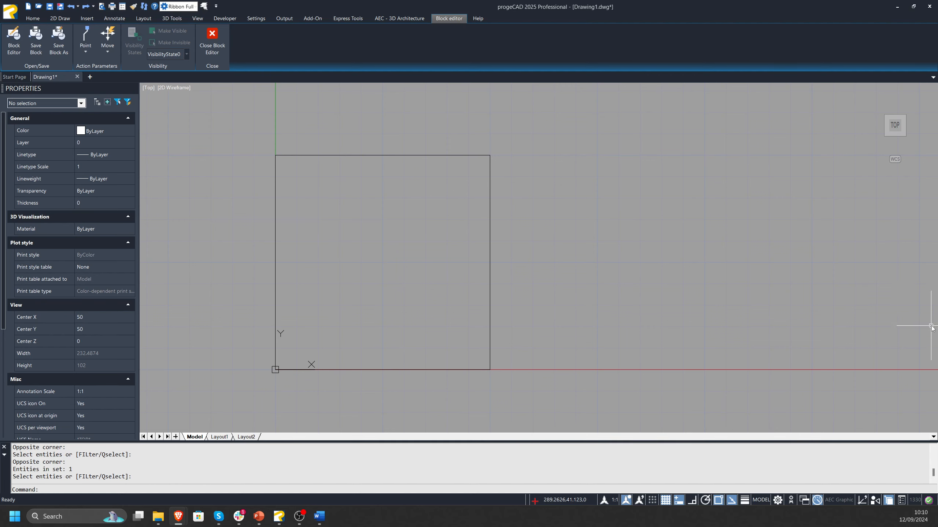
pyautogui.moveTo(460, 160); pyautogui.dragTo(473, 173, button='middle')
pyautogui.moveTo(629, 153); pyautogui.dragTo(628, 104, button='middle')
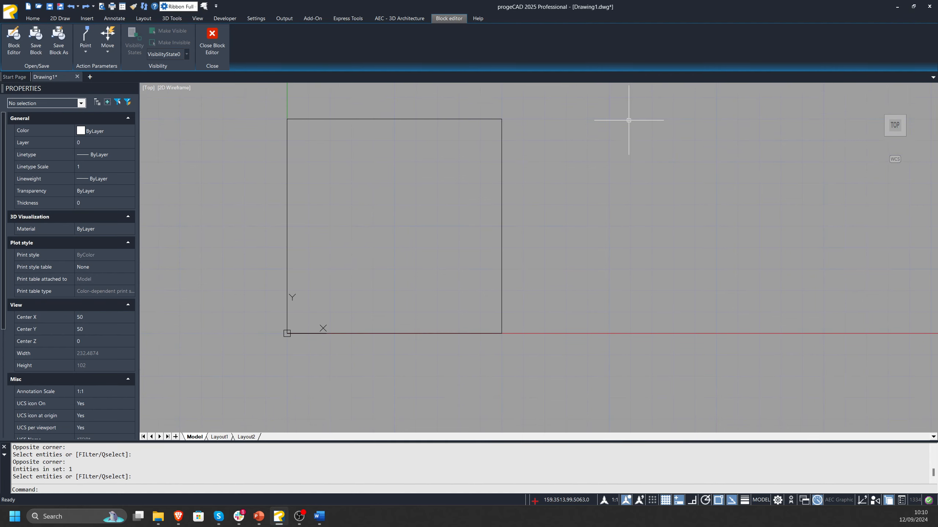
pyautogui.moveTo(609, 140); pyautogui.dragTo(615, 152, button='middle')
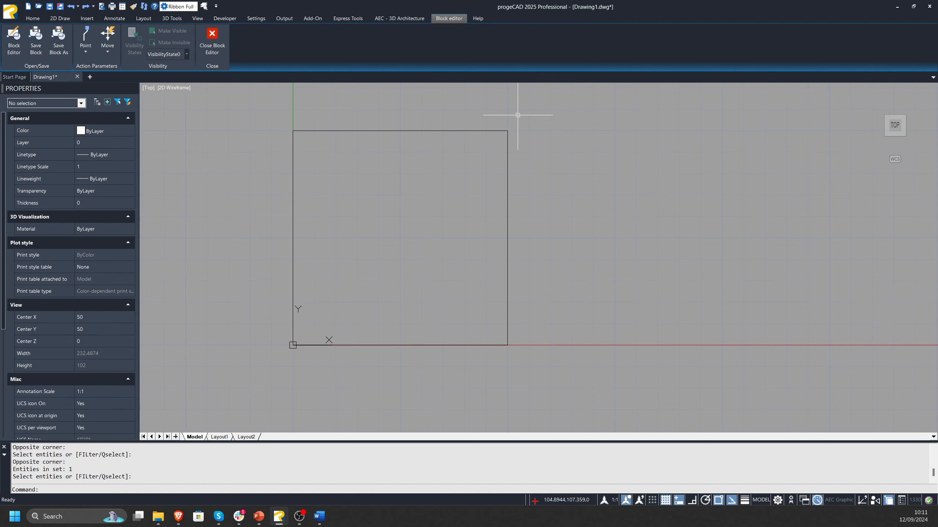
pyautogui.moveTo(186, 182)
pyautogui.mouseDown(button='middle')
pyautogui.moveTo(203, 194)
pyautogui.moveTo(228, 192)
pyautogui.mouseUp(button='middle')
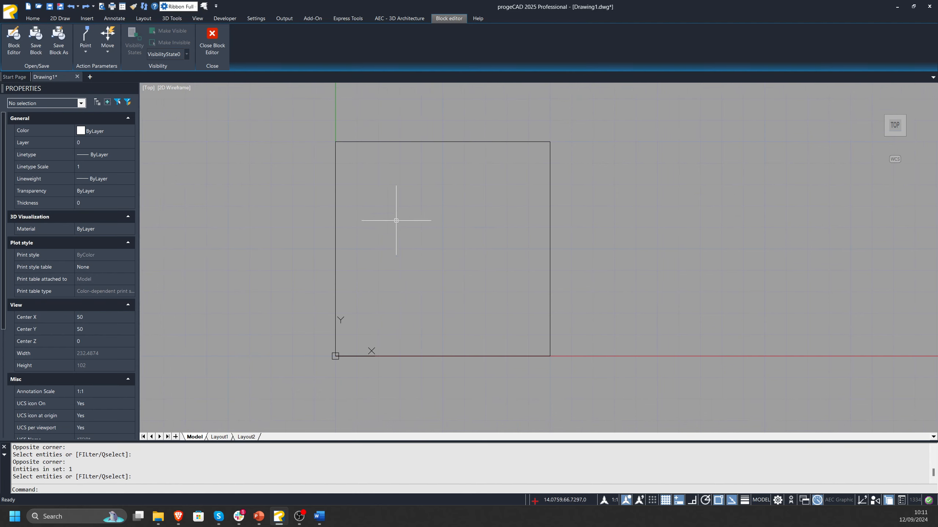
pyautogui.moveTo(396, 221); pyautogui.dragTo(380, 232, button='middle')
pyautogui.click(15, 77)
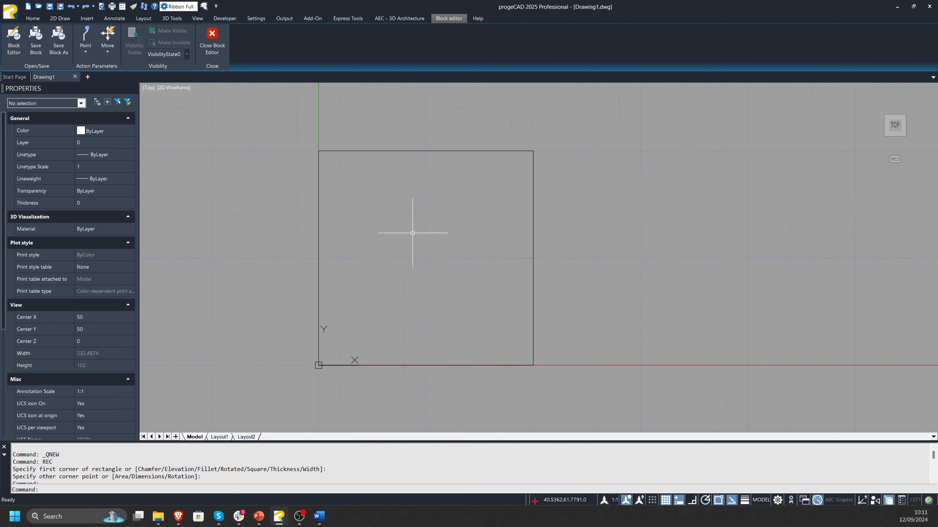
pyautogui.click(591, 134)
pyautogui.click(475, 399)
pyautogui.press('Escape')
pyautogui.moveTo(573, 182); pyautogui.dragTo(553, 205, button='middle')
pyautogui.press('Escape')
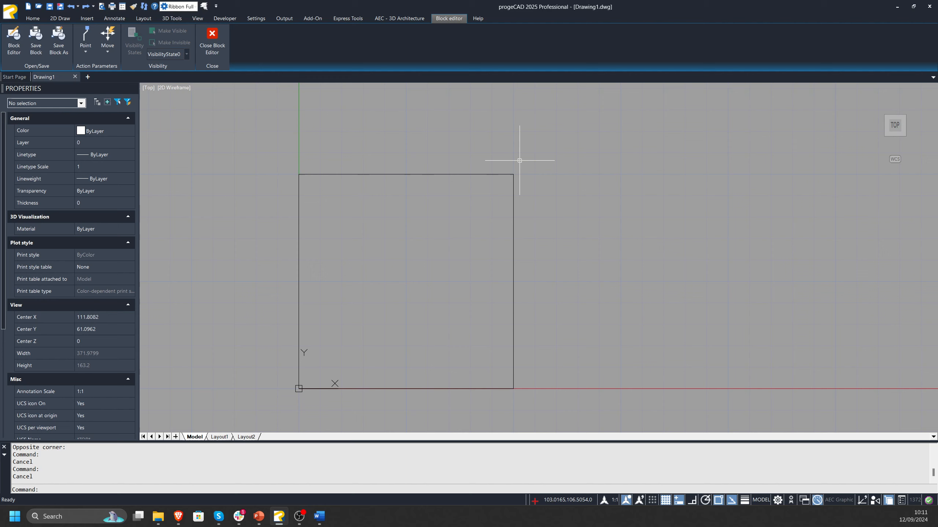
pyautogui.click(559, 166)
pyautogui.press('Escape')
pyautogui.press('Escape')
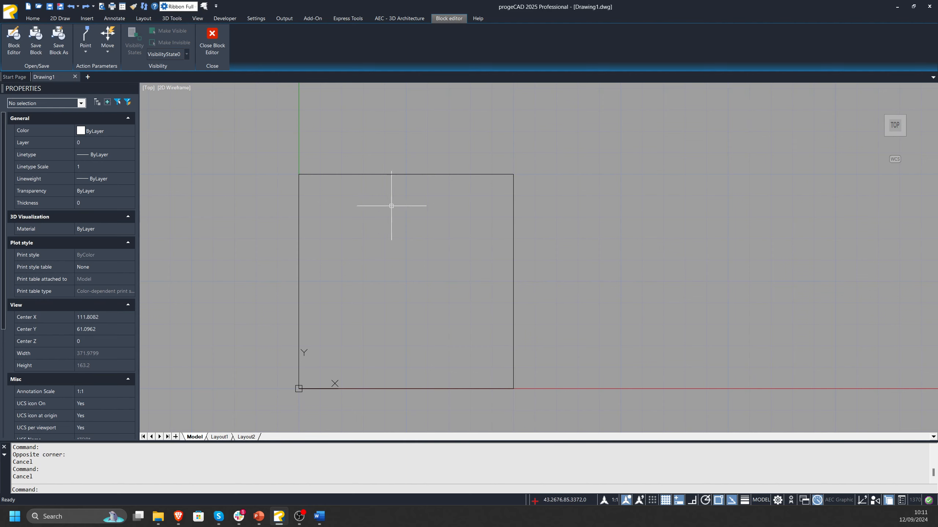
pyautogui.rightClick(364, 273)
pyautogui.press('Escape')
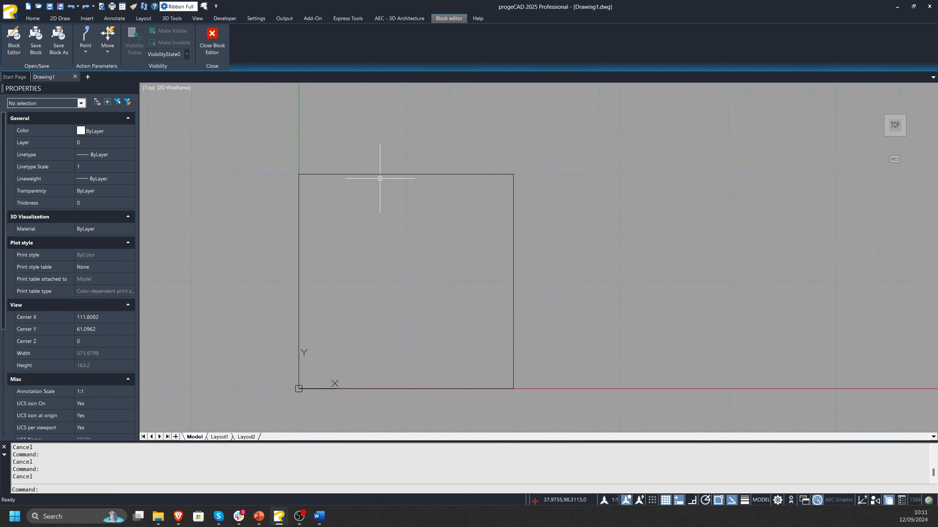
pyautogui.moveTo(392, 232); pyautogui.dragTo(392, 215, button='middle')
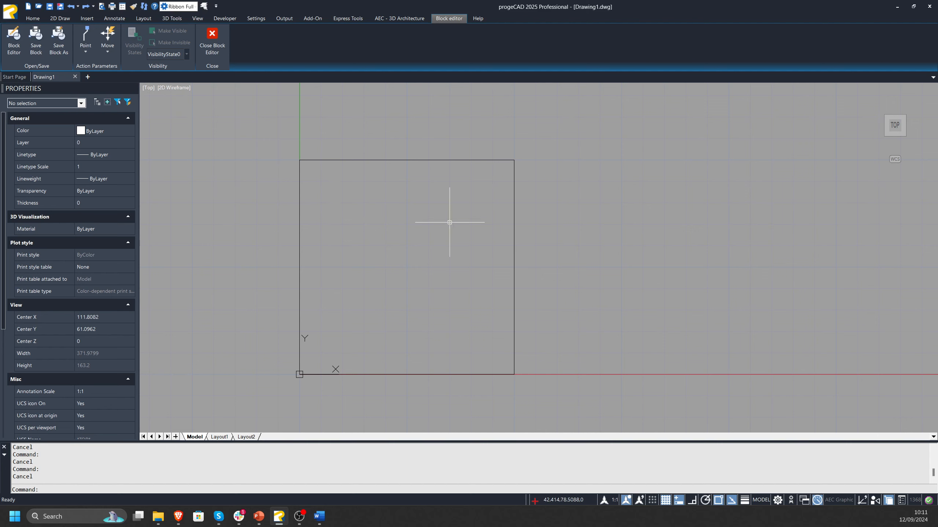
pyautogui.scroll(-4, 487, 308)
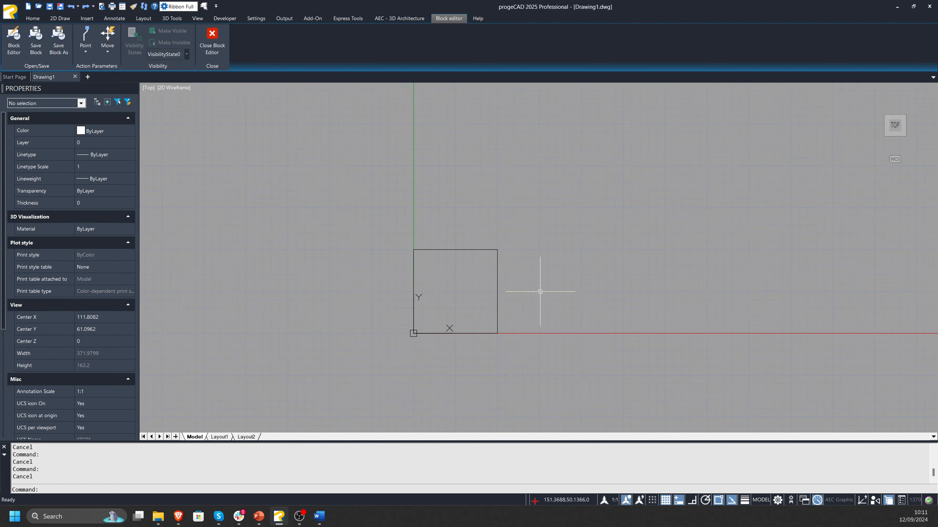
pyautogui.moveTo(540, 292); pyautogui.dragTo(490, 291, button='middle')
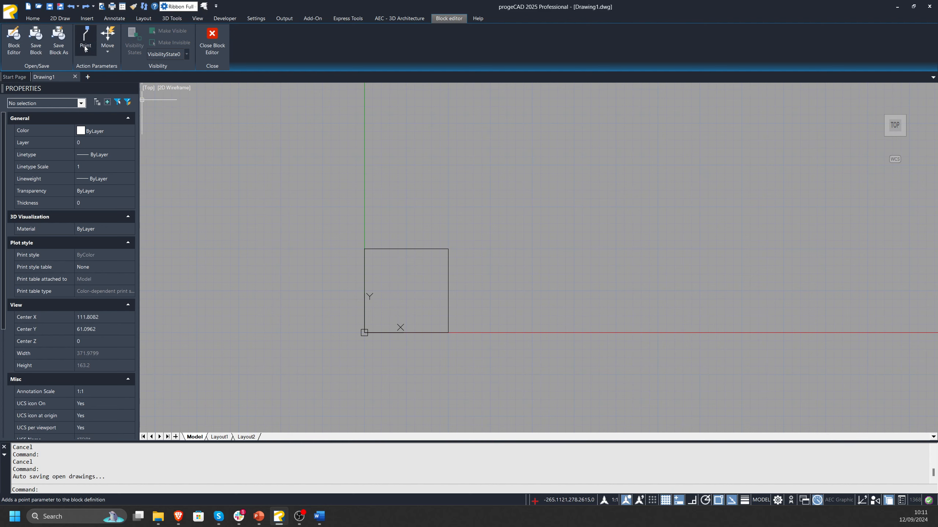
pyautogui.click(108, 52)
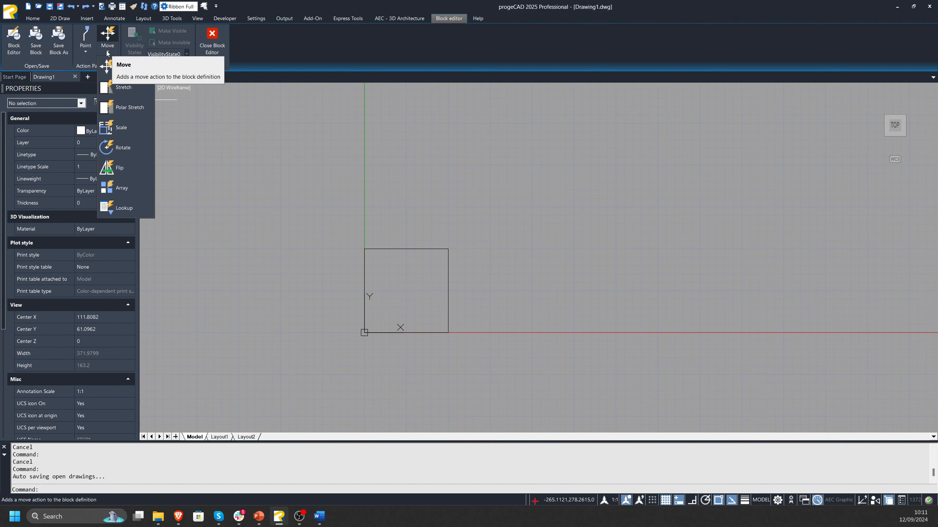
pyautogui.click(116, 49)
# - Add a linear parameter with 2 grips between the midpoints of the square's left and right sides, placing its label above the square
pyautogui.click(88, 50)
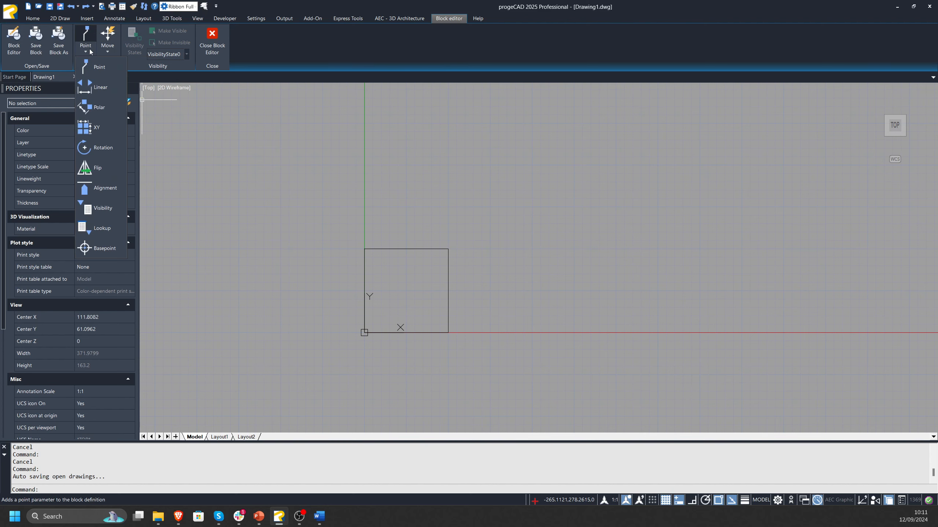
pyautogui.click(104, 92)
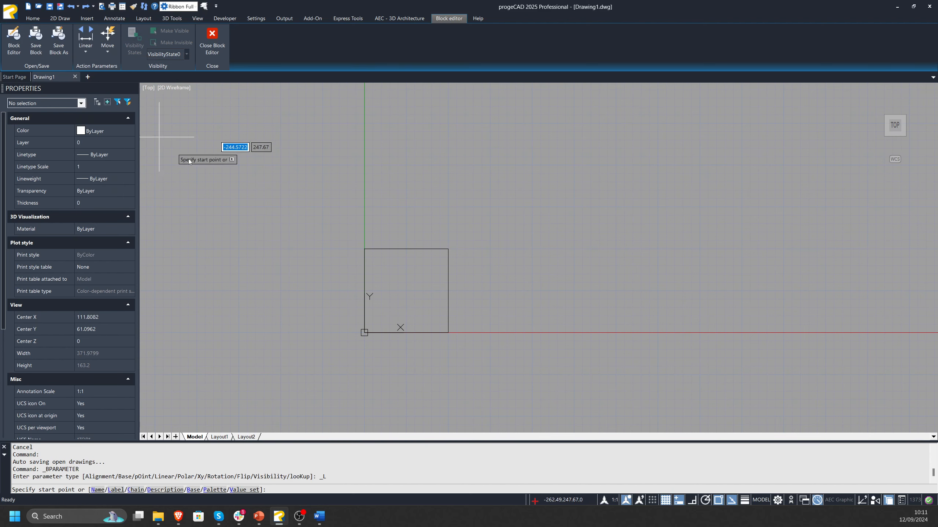
pyautogui.click(365, 292)
pyautogui.click(449, 292)
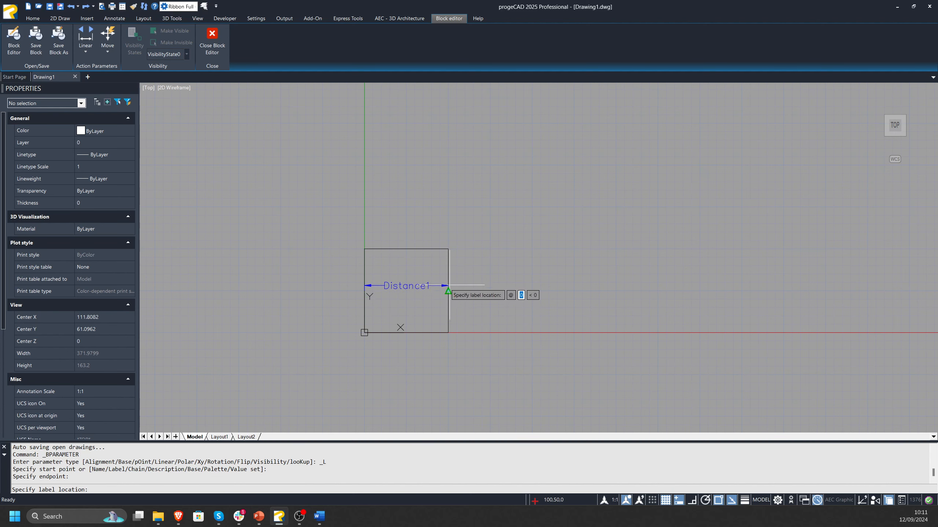
pyautogui.click(447, 222)
pyautogui.click(460, 258)
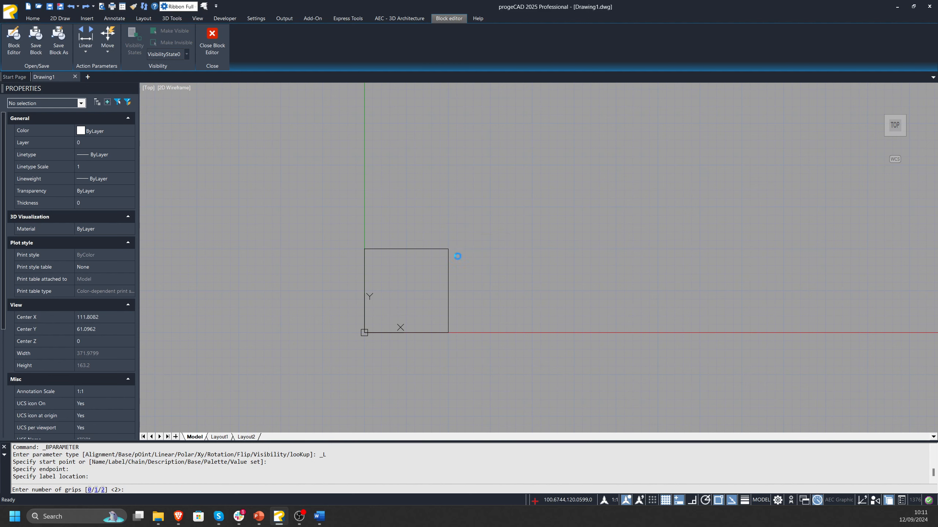
# - Add a stretch action to the linear parameter's right end point, framing the square's right part and selecting the square to stretch
pyautogui.scroll(2, 456, 277)
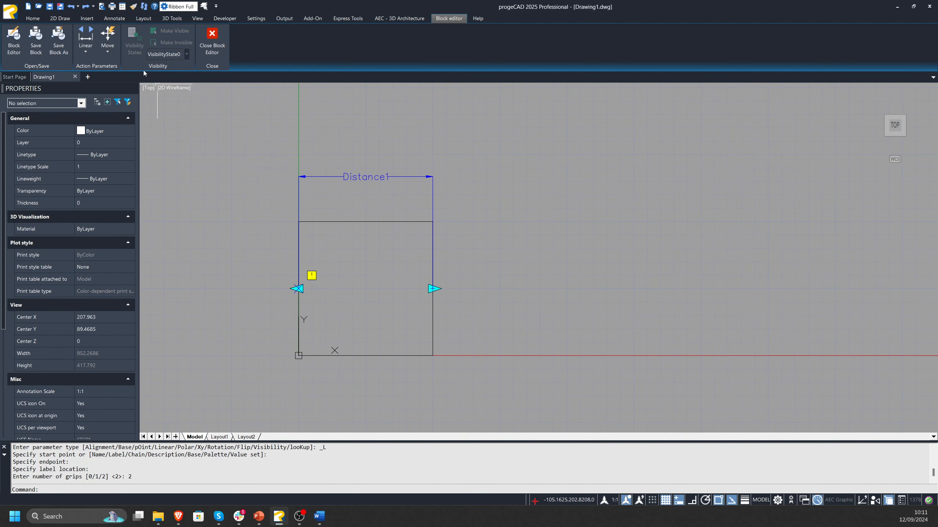
pyautogui.click(107, 52)
pyautogui.click(129, 88)
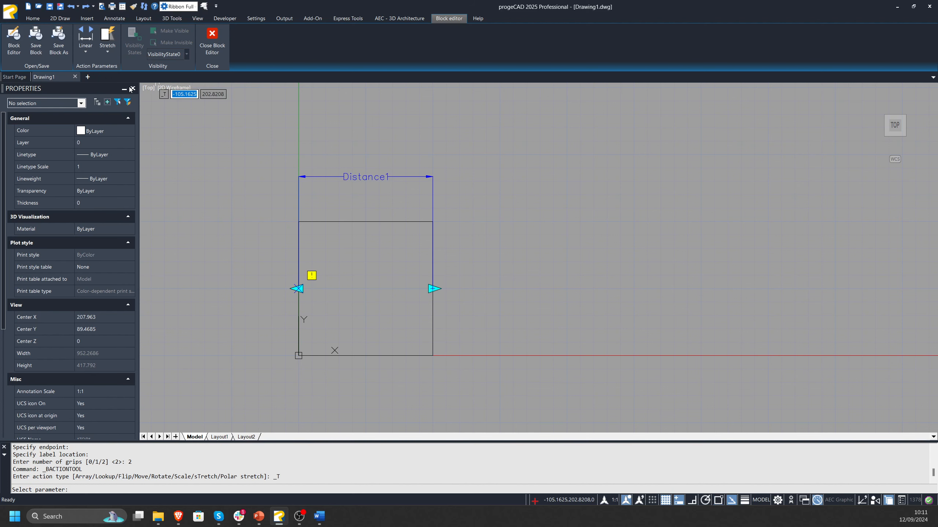
pyautogui.click(400, 177)
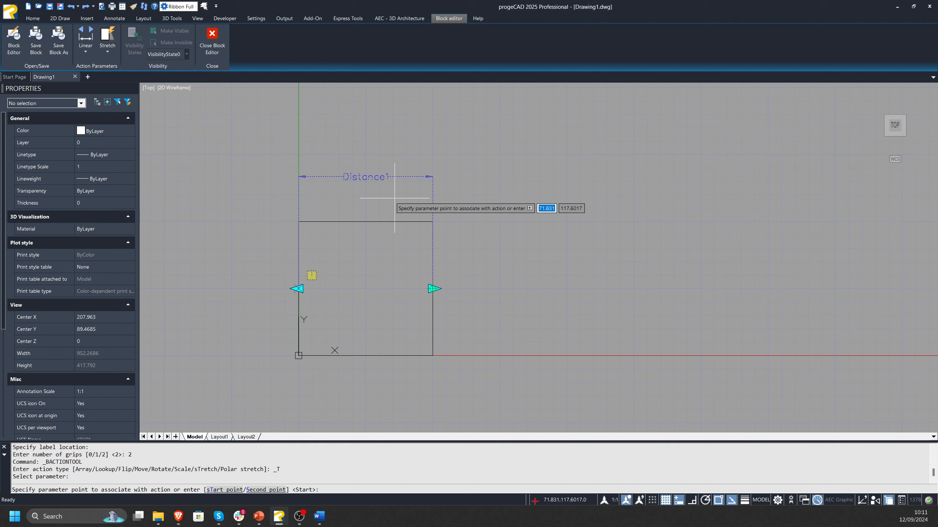
pyautogui.click(433, 289)
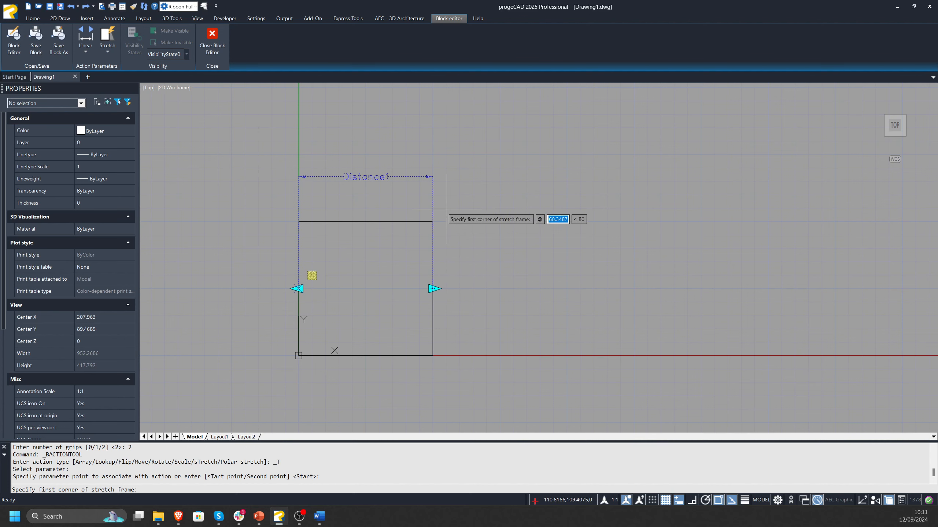
pyautogui.click(464, 211)
pyautogui.click(376, 380)
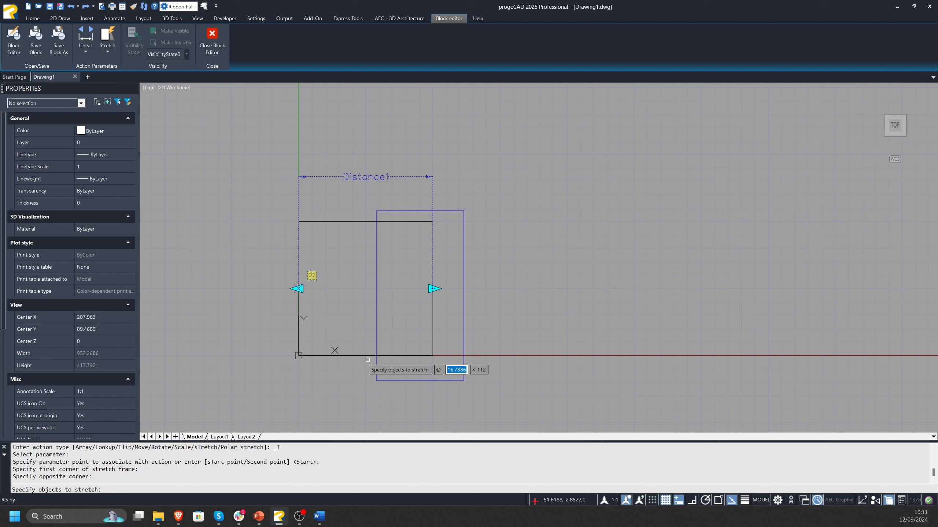
pyautogui.click(397, 355)
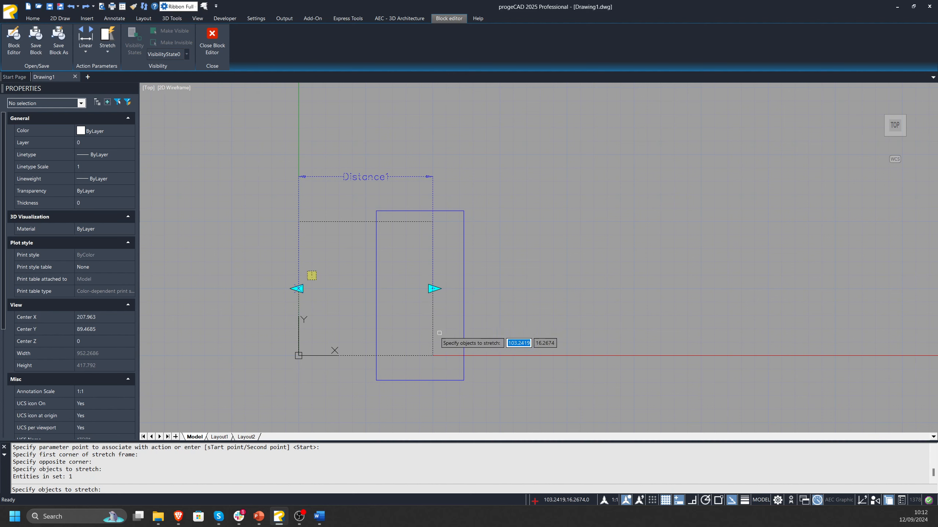
pyautogui.press('Return')
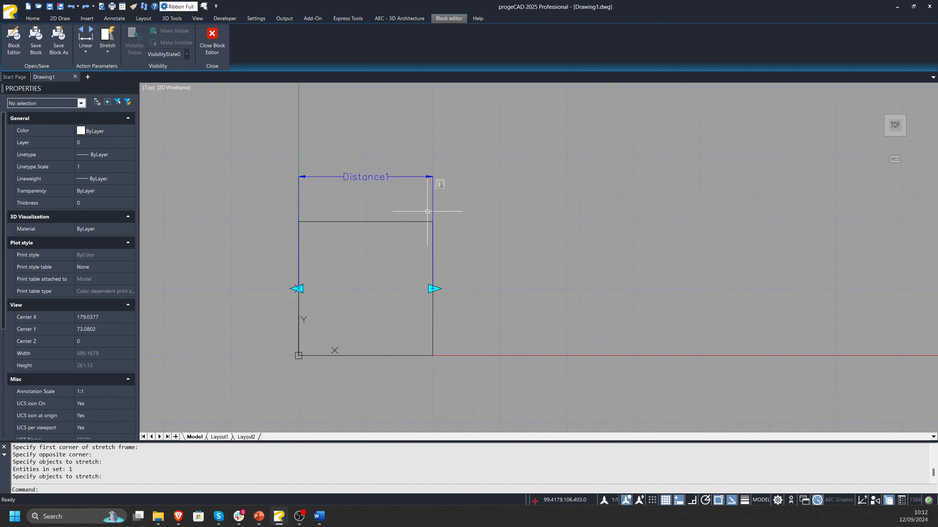
# - Close the block editor and return to the drawing
pyautogui.click(212, 37)
pyautogui.click(457, 256)
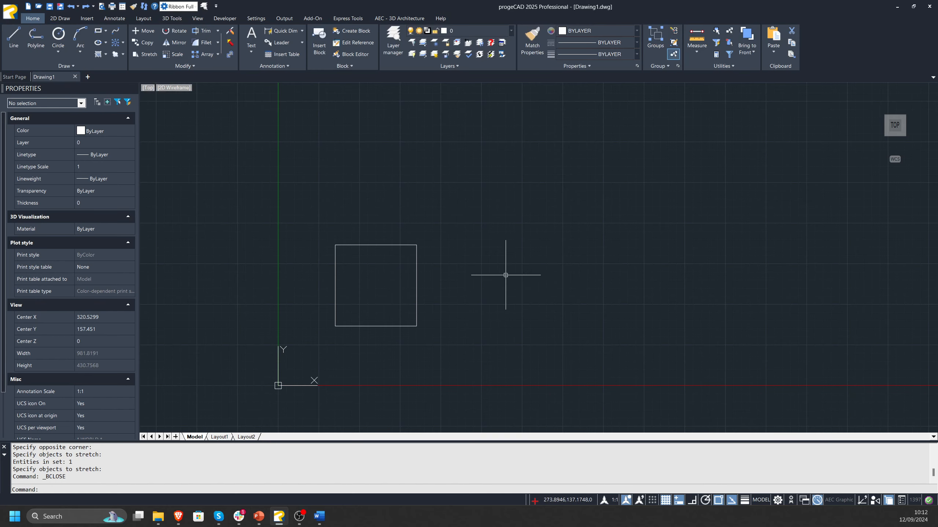
# - Stretch the square block to the right by its right-side grip, and widen it a second time
pyautogui.click(418, 276)
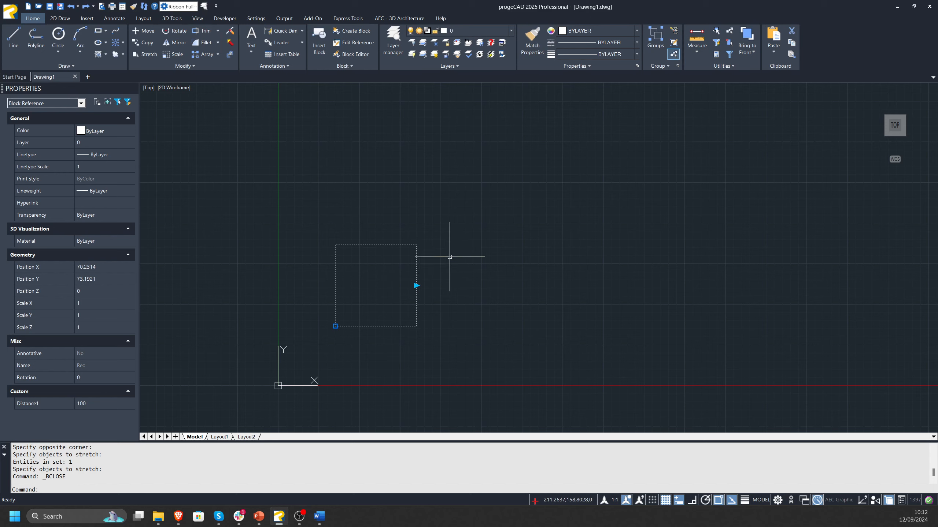
pyautogui.click(416, 285)
pyautogui.scroll(-2, 394, 289)
pyautogui.click(496, 291)
pyautogui.press('Escape')
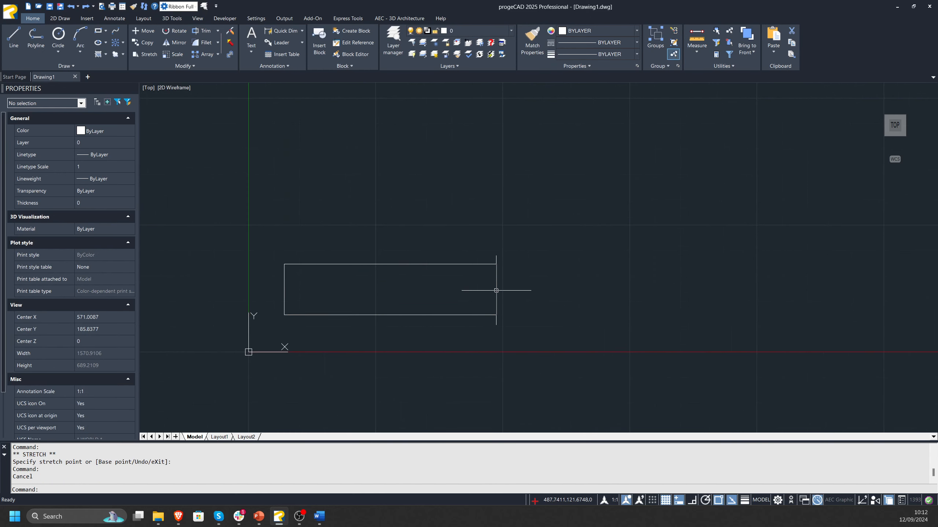
pyautogui.click(496, 291)
pyautogui.click(496, 290)
pyautogui.click(663, 290)
pyautogui.press('Escape')
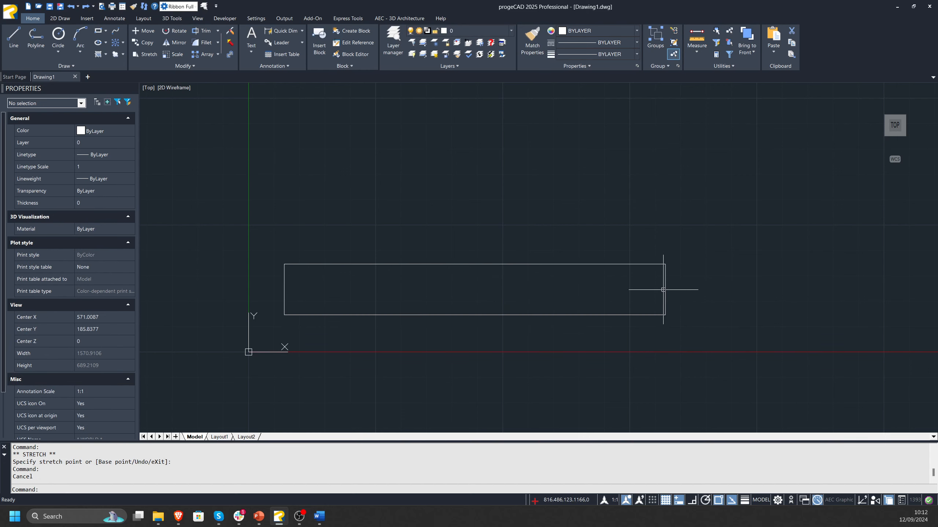
# - Shrink the block by its right-side grip to a width of about 134, and again to about 110
pyautogui.click(664, 283)
pyautogui.click(665, 290)
pyautogui.click(352, 297)
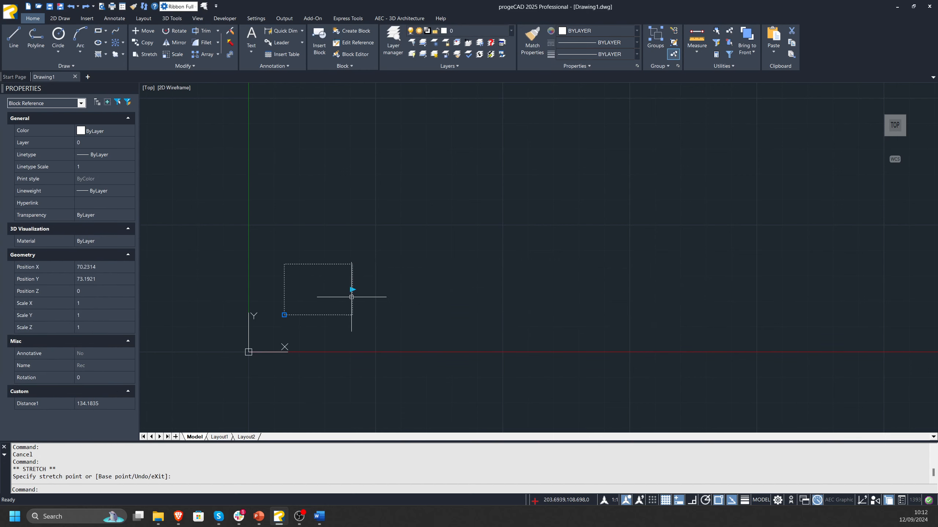
pyautogui.press('Escape')
pyautogui.scroll(2, 316, 294)
pyautogui.moveTo(261, 263); pyautogui.dragTo(272, 260, button='middle')
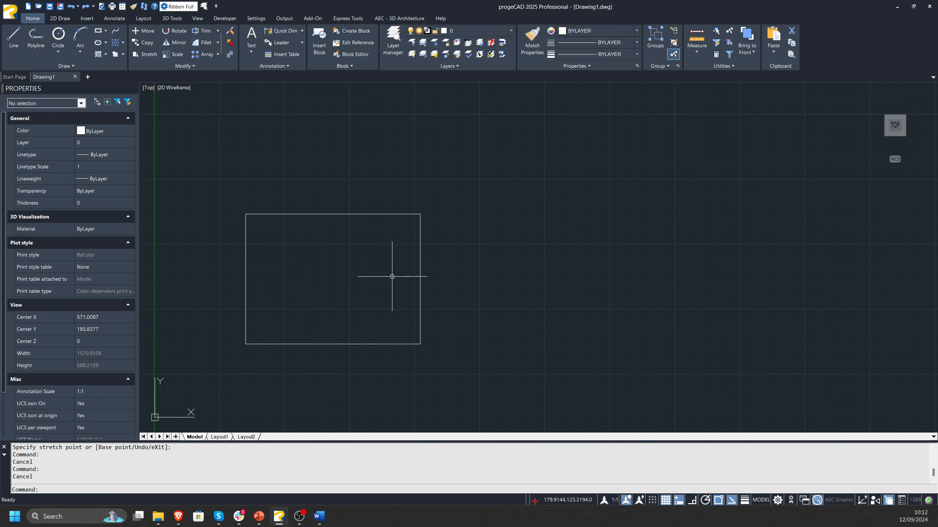
pyautogui.click(420, 279)
pyautogui.click(420, 280)
pyautogui.click(389, 280)
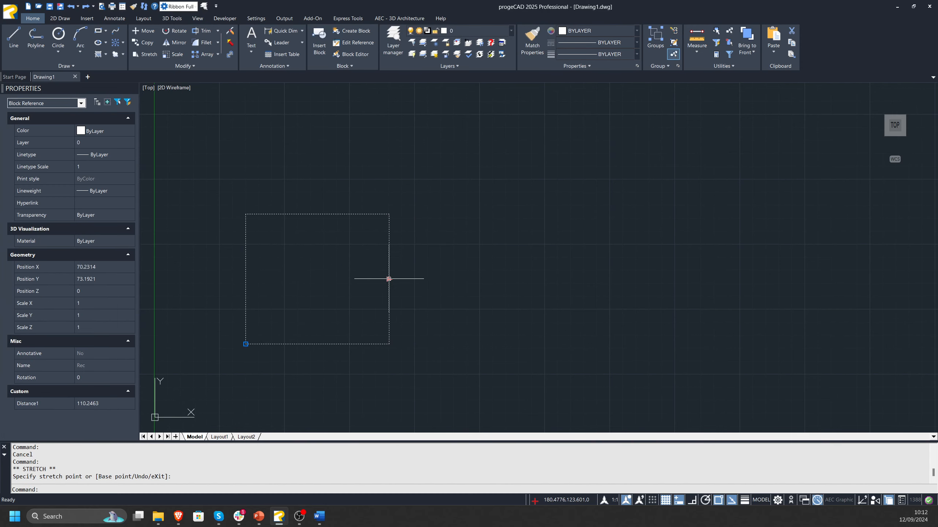
pyautogui.press('Escape')
# - Open the Rec block for editing in the block editor and bring its linear parameter into view
pyautogui.click(389, 283)
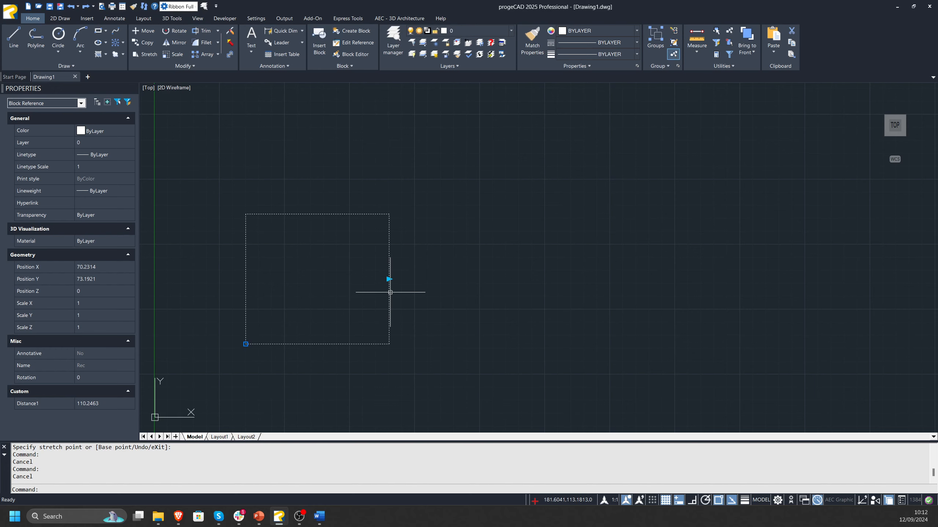
pyautogui.doubleClick(390, 292)
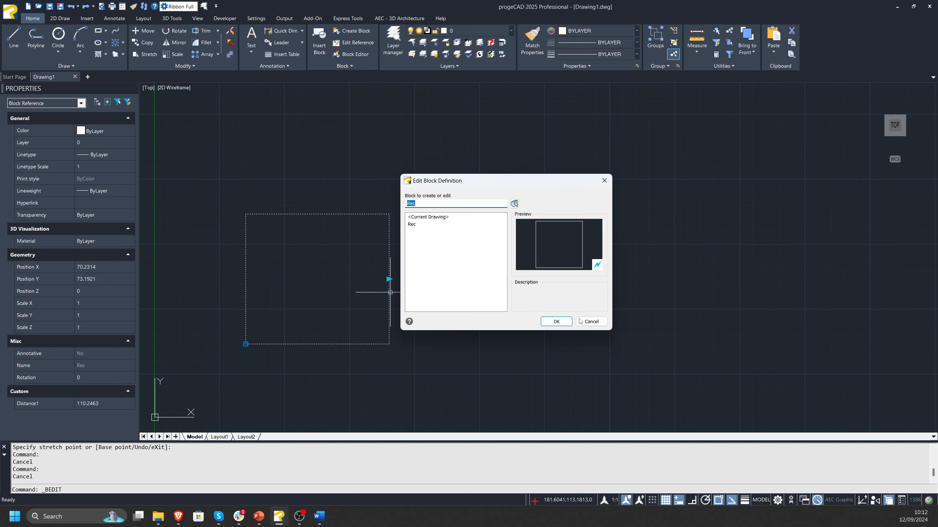
pyautogui.press('Return')
pyautogui.scroll(-1, 490, 301)
pyautogui.press('Escape')
pyautogui.press('Escape')
pyautogui.moveTo(571, 241); pyautogui.dragTo(422, 177, button='middle')
pyautogui.moveTo(365, 153); pyautogui.dragTo(386, 242, button='middle')
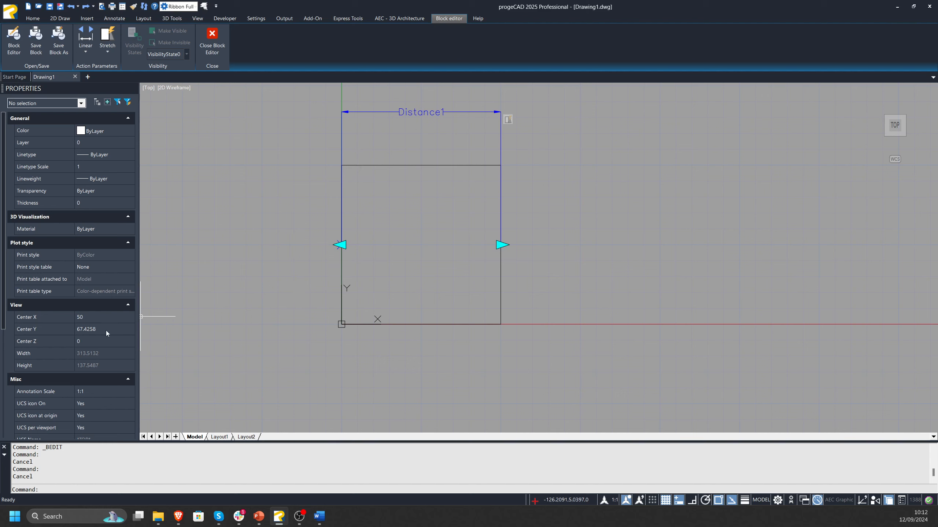
# - Set the distance type of the Distance1 linear parameter's value set to List
pyautogui.scroll(-2, 101, 332)
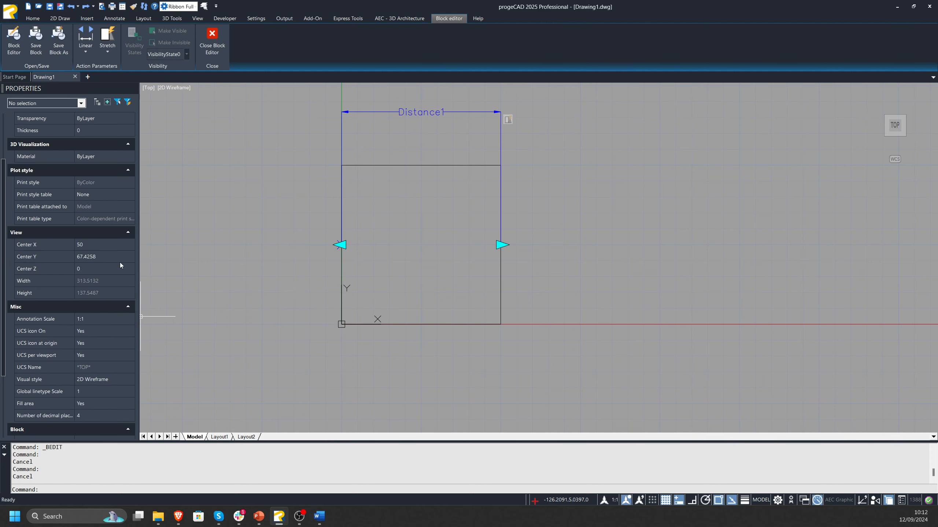
pyautogui.click(451, 113)
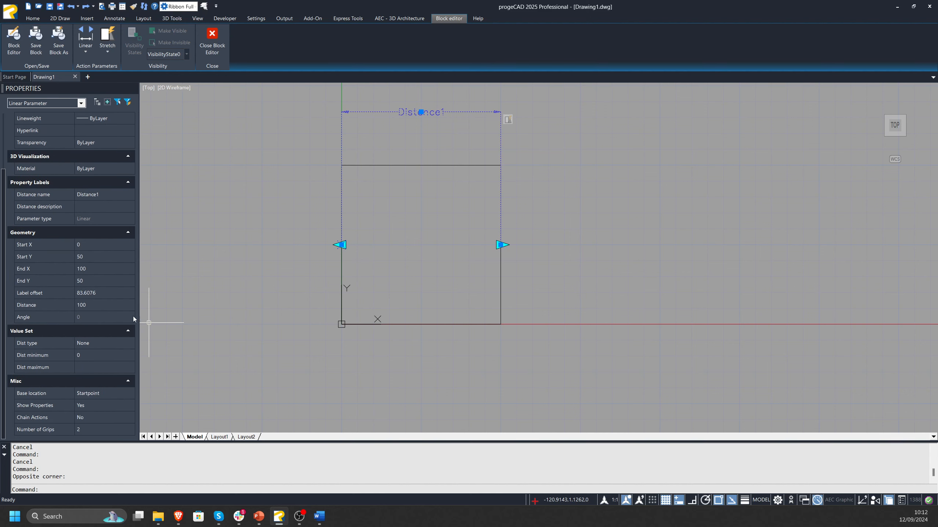
pyautogui.click(124, 306)
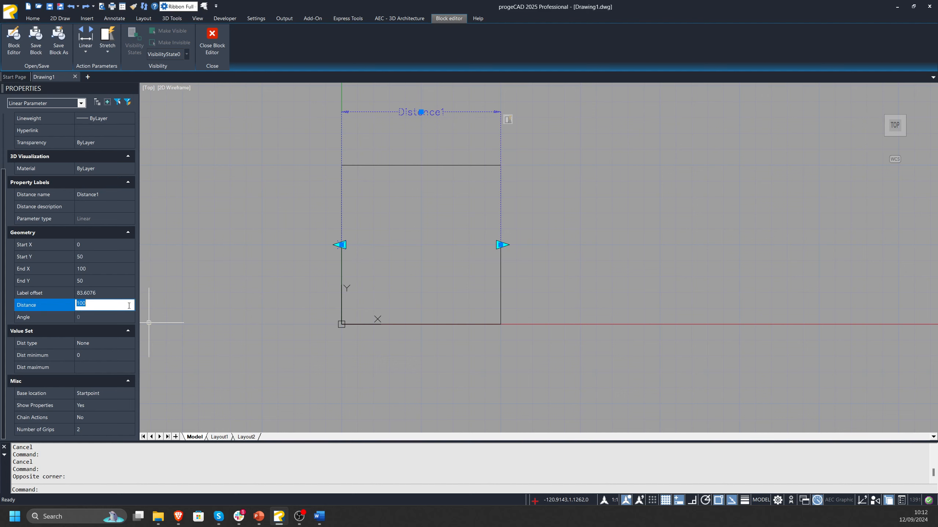
pyautogui.click(133, 297)
pyautogui.click(130, 344)
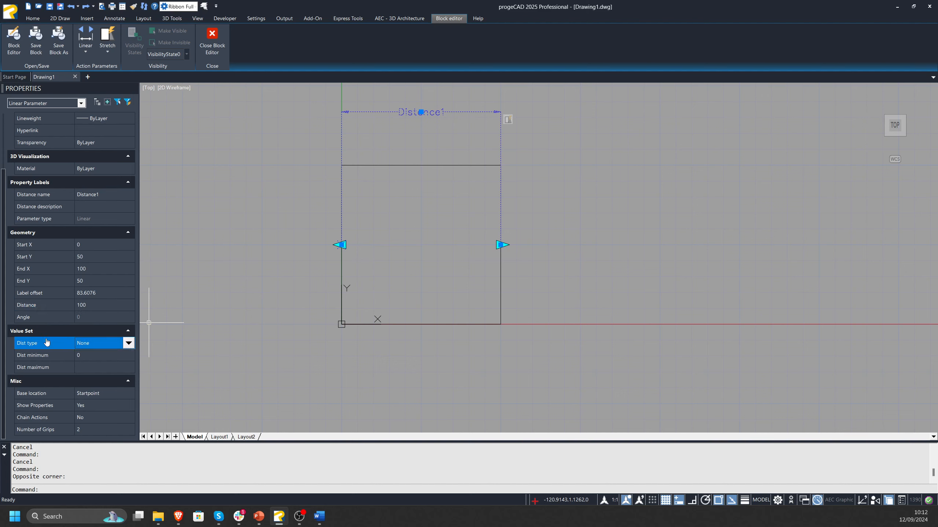
pyautogui.click(129, 345)
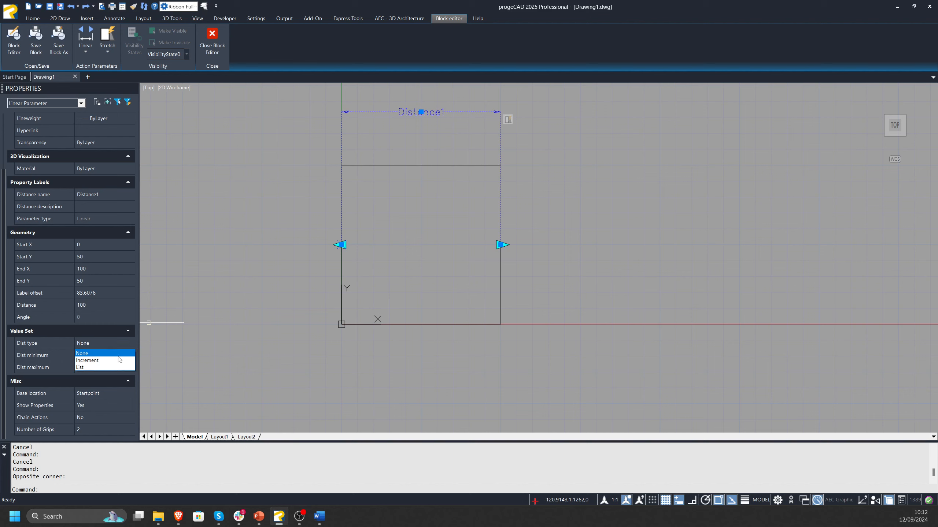
pyautogui.click(100, 367)
# - Add 120 and 200 to the parameter's distance value list, and save the changes to Rec while closing the block editor
pyautogui.click(131, 367)
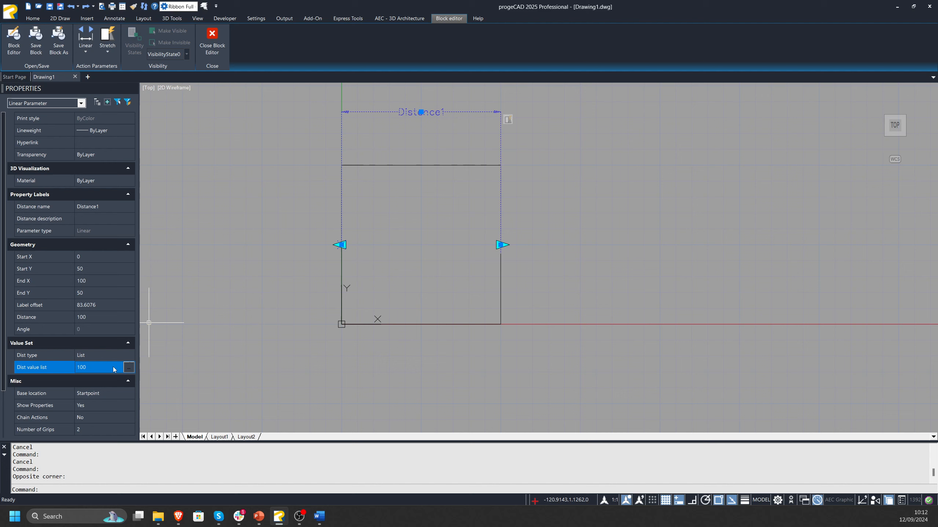
pyautogui.click(128, 368)
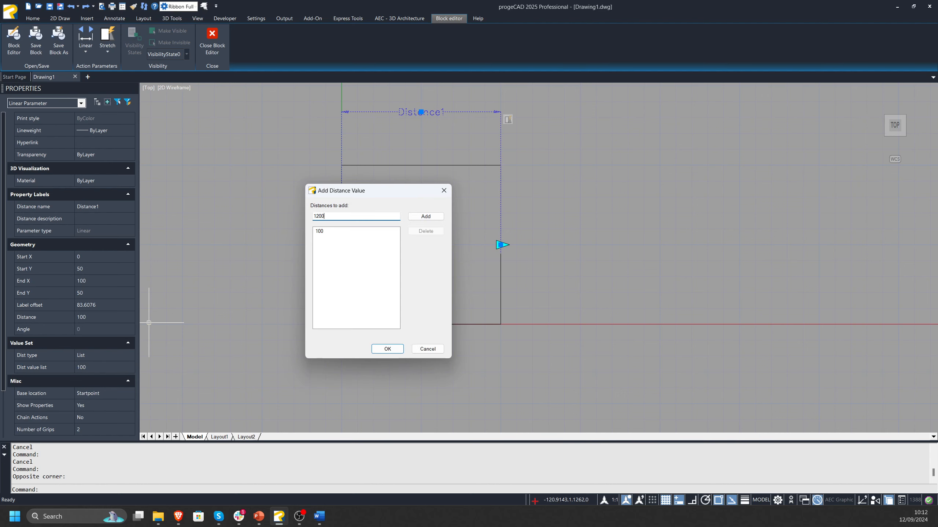
pyautogui.click(428, 218)
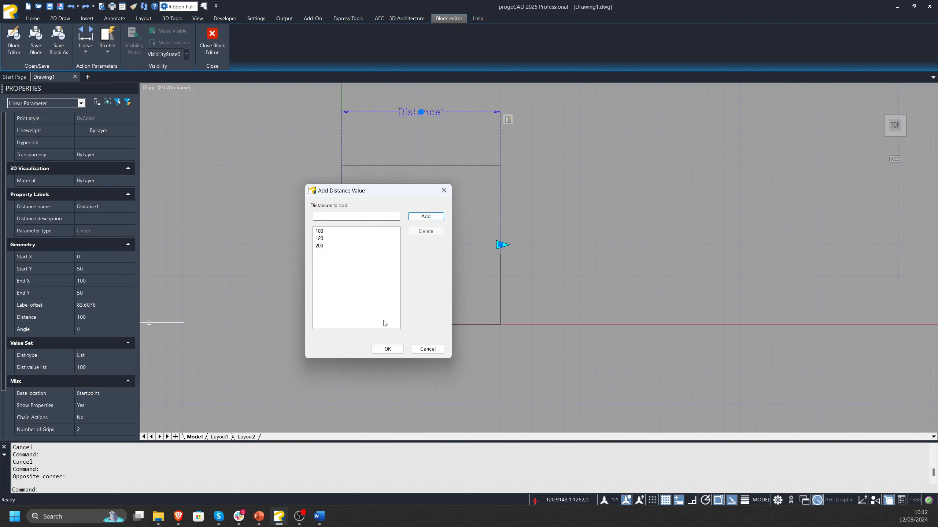
pyautogui.click(384, 349)
pyautogui.click(125, 367)
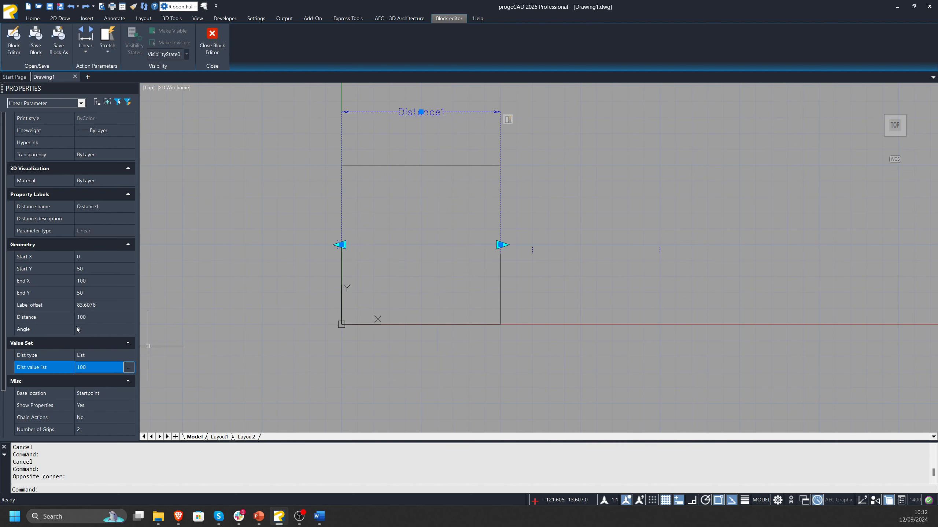
pyautogui.click(212, 41)
pyautogui.click(463, 239)
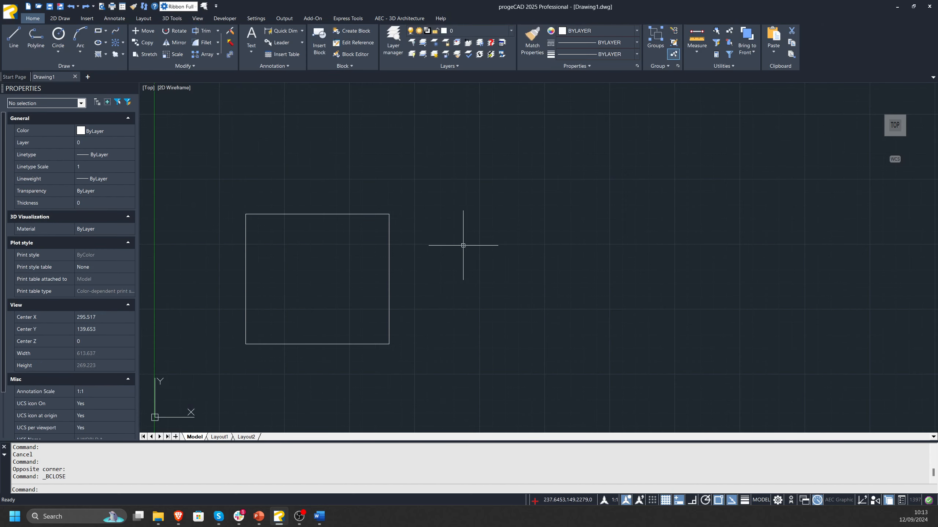
# - Stretch the block by its right-side grip back and forth between the listed distances 200 and 100, ending at 100
pyautogui.click(391, 257)
pyautogui.click(384, 263)
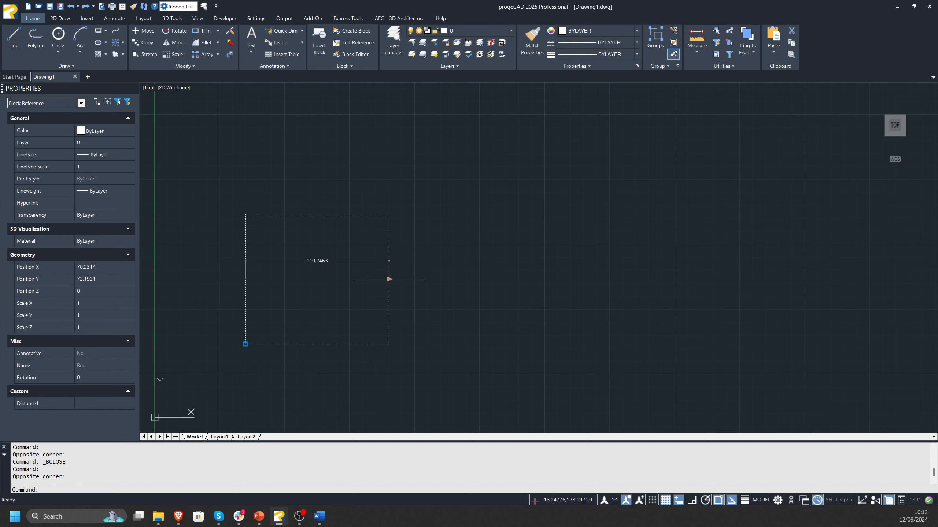
pyautogui.click(388, 279)
pyautogui.click(504, 280)
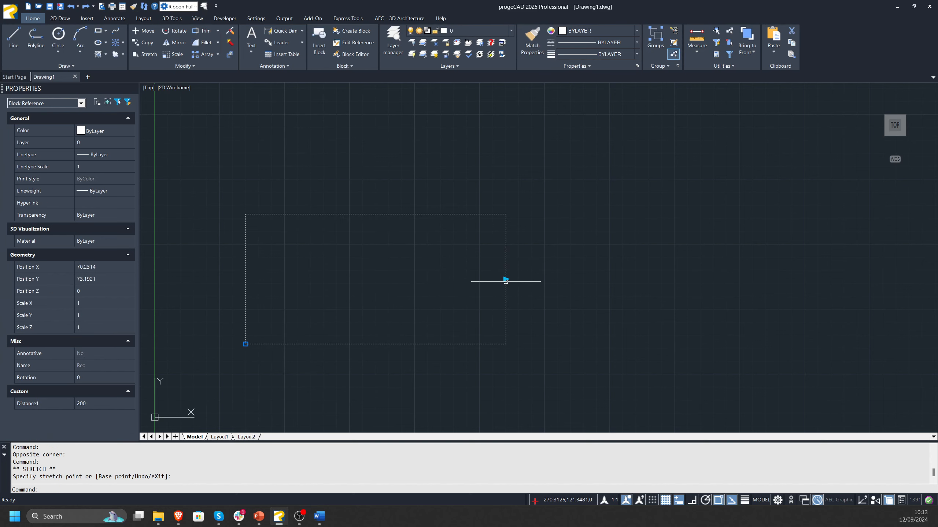
pyautogui.click(505, 279)
pyautogui.click(375, 279)
pyautogui.click(376, 279)
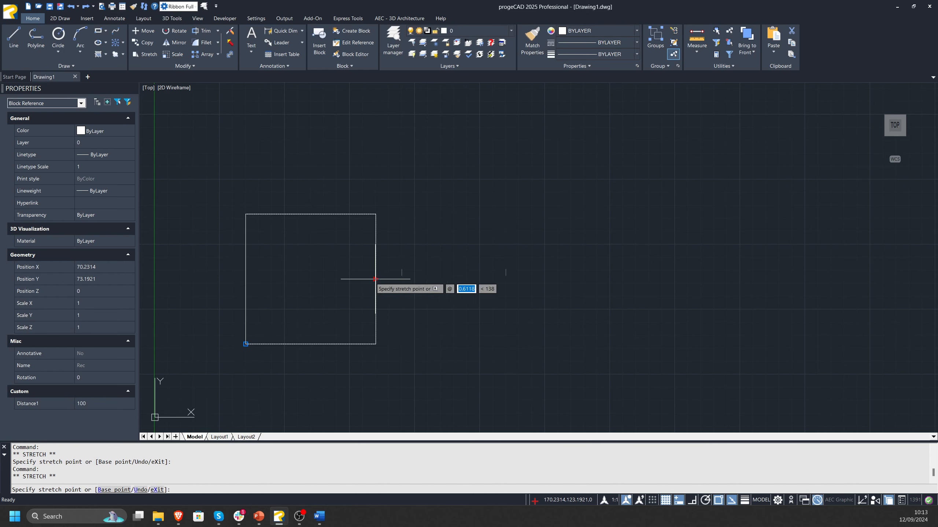
pyautogui.click(505, 279)
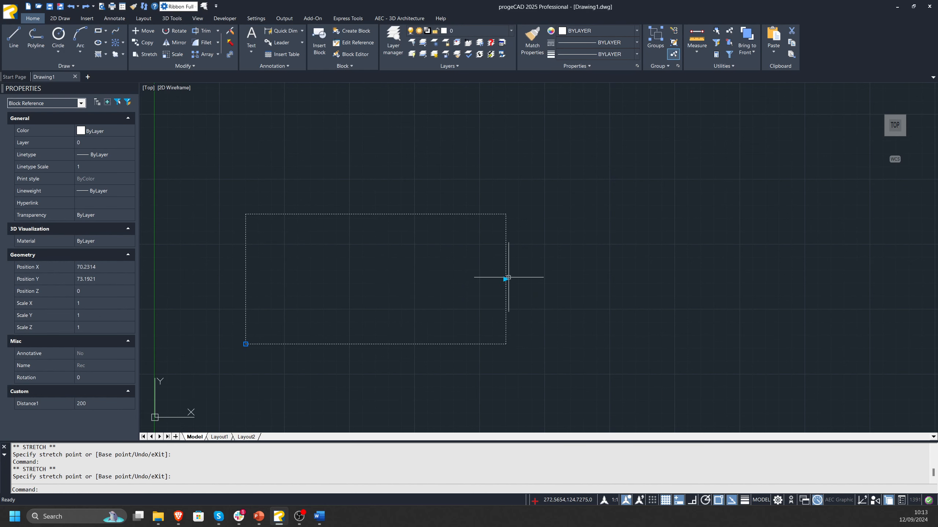
pyautogui.click(506, 278)
pyautogui.click(373, 280)
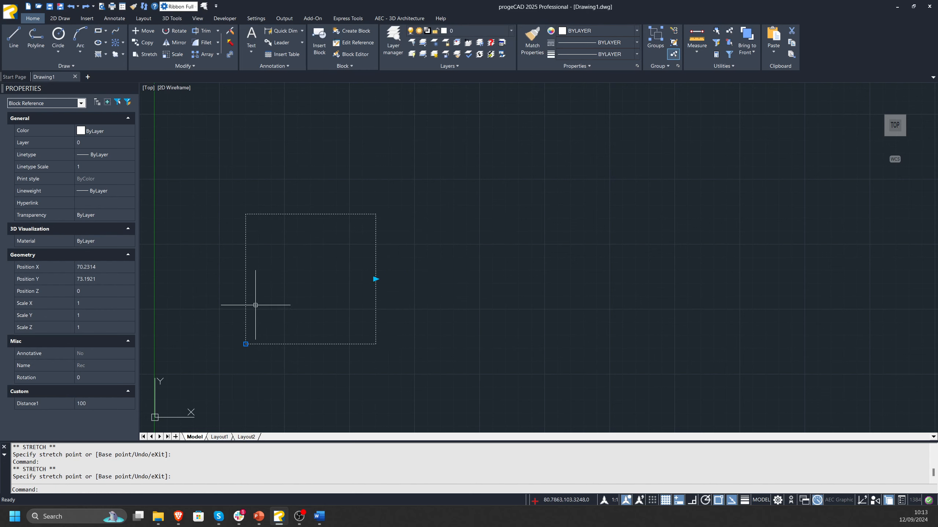
# - Reopen the Rec block in the block editor and set its linear parameter's distance type to Increment
pyautogui.doubleClick(306, 214)
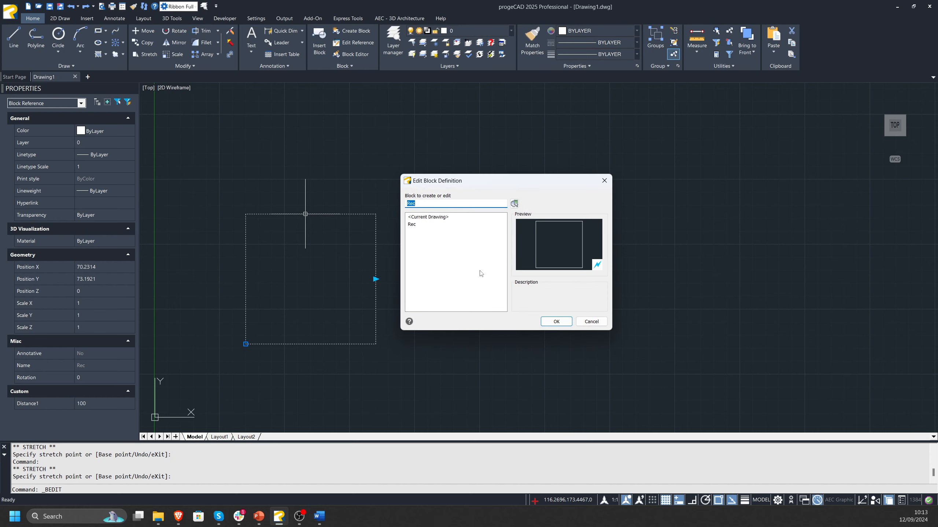
pyautogui.click(556, 321)
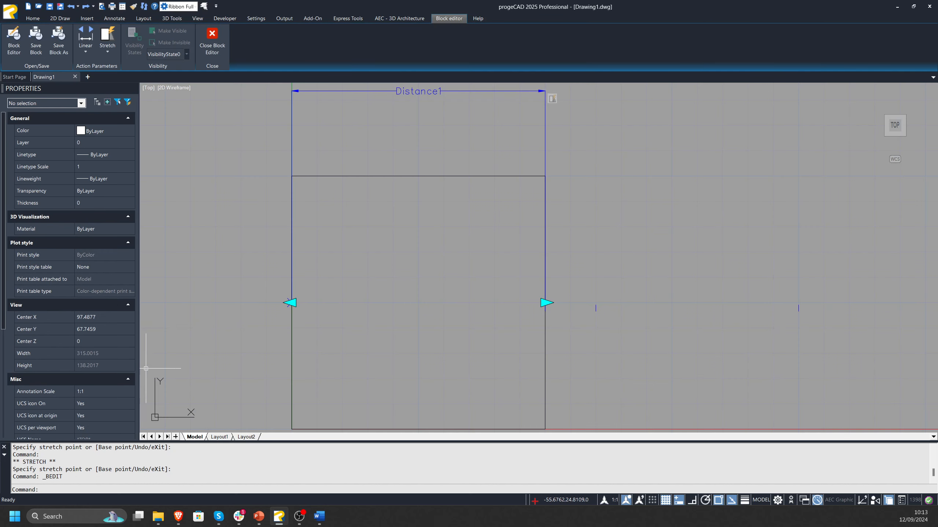
pyautogui.scroll(-5, 128, 381)
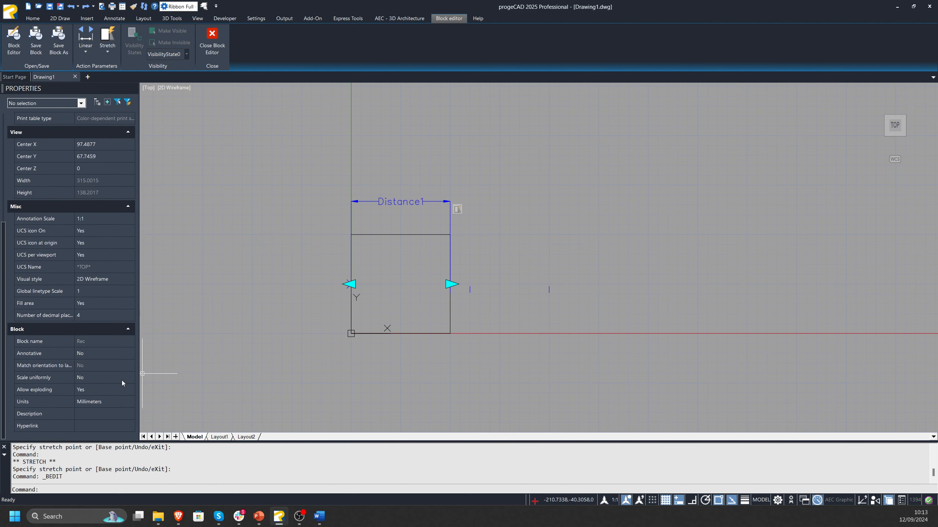
pyautogui.click(433, 181)
pyautogui.click(404, 213)
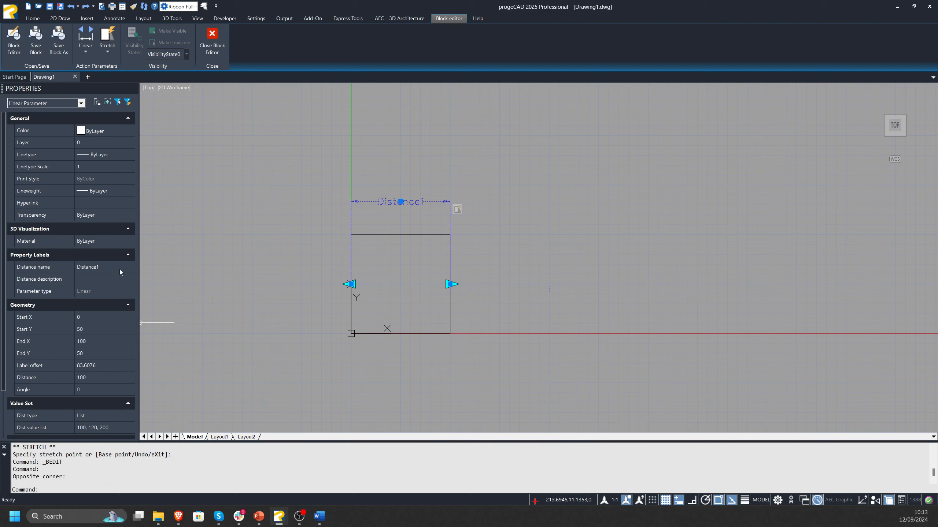
pyautogui.scroll(-3, 119, 260)
pyautogui.click(123, 351)
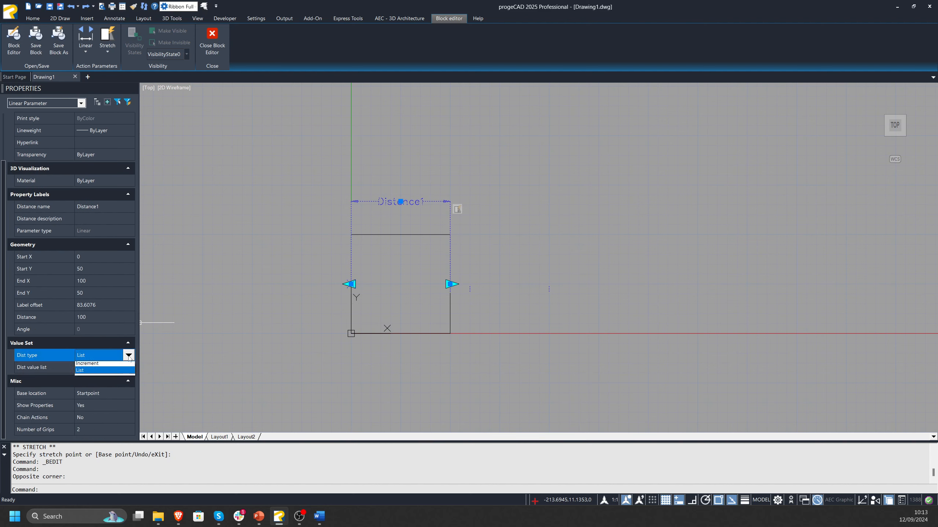
pyautogui.click(112, 372)
# - Set the linear parameter's distance increment to 25, its minimum to 100 and its maximum to 225
pyautogui.click(98, 371)
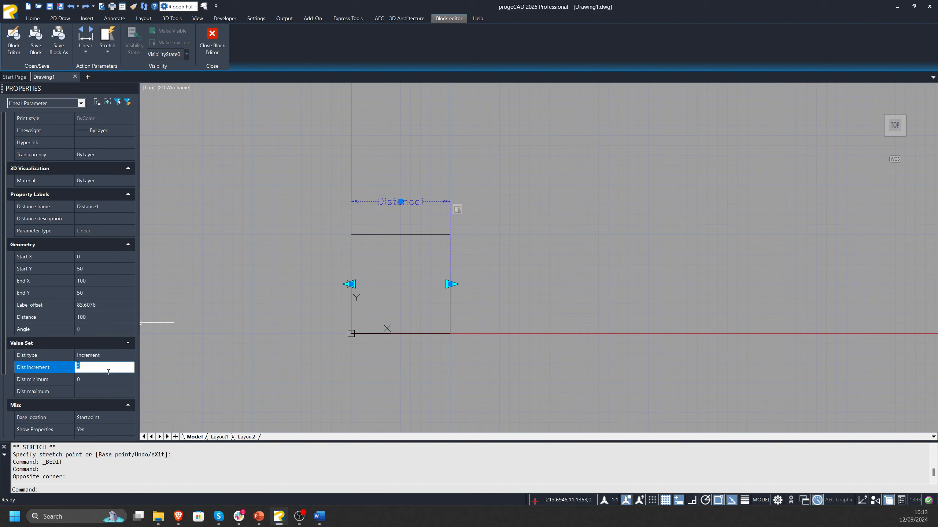
pyautogui.click(98, 387)
pyautogui.click(113, 368)
pyautogui.write('25')
pyautogui.click(84, 378)
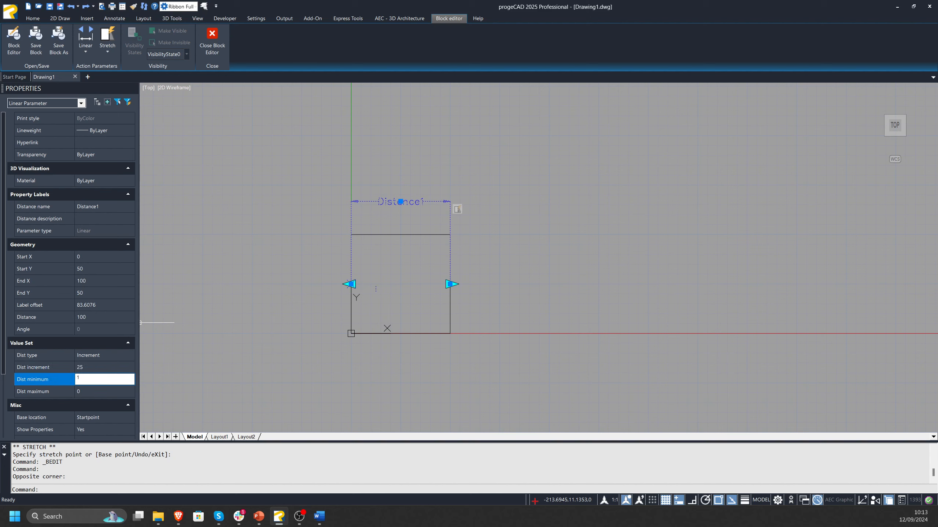
pyautogui.click(108, 390)
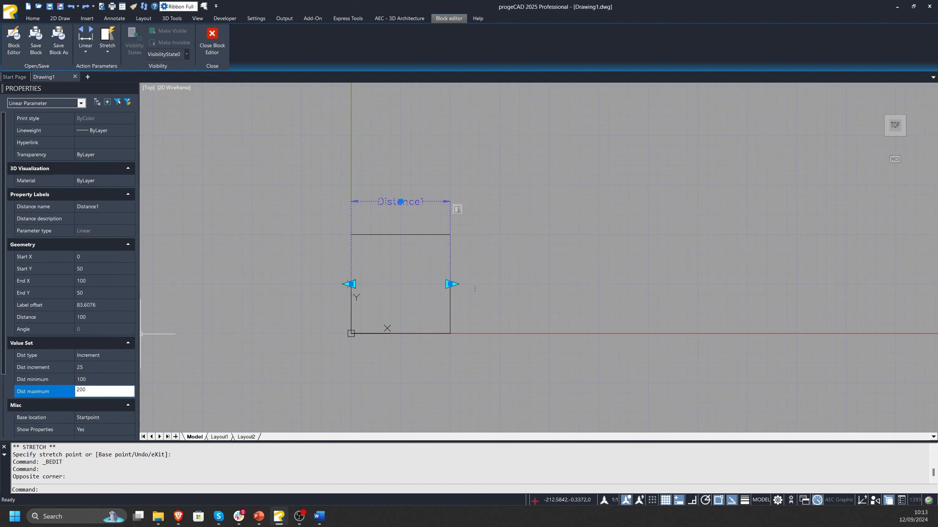
pyautogui.write('225')
pyautogui.press('Return')
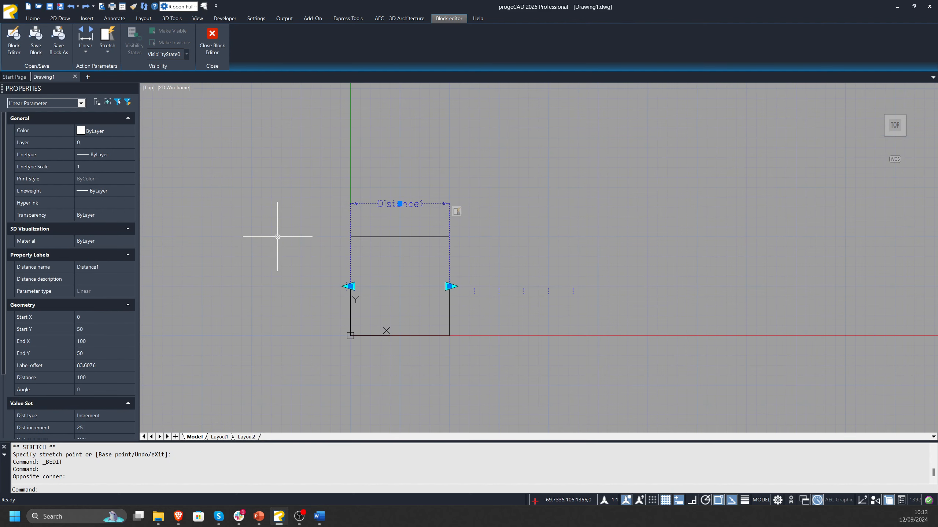
# - Close the block editor and save the changes to Rec
pyautogui.scroll(2, 350, 284)
pyautogui.click(212, 40)
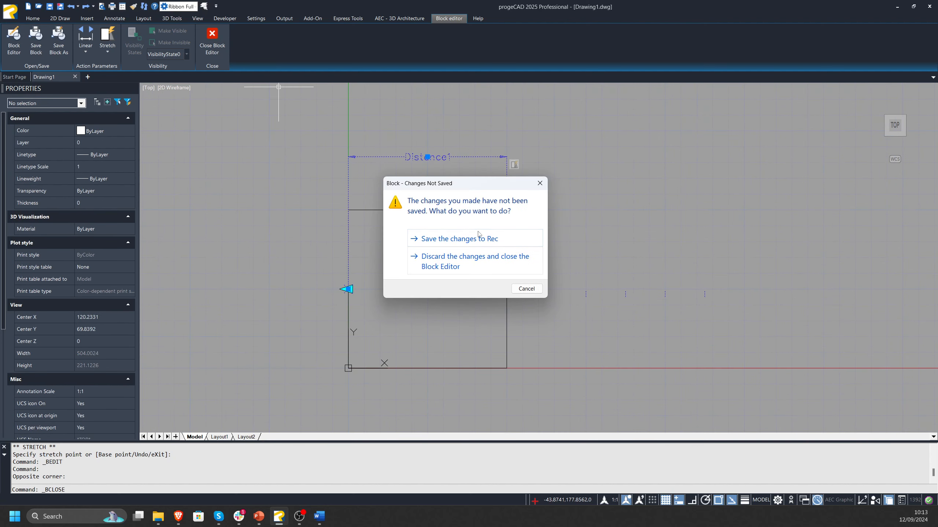
pyautogui.click(478, 234)
# - Stretch the Rec block by its right-side grip to the 225 increment
pyautogui.click(390, 277)
pyautogui.click(371, 276)
pyautogui.click(375, 280)
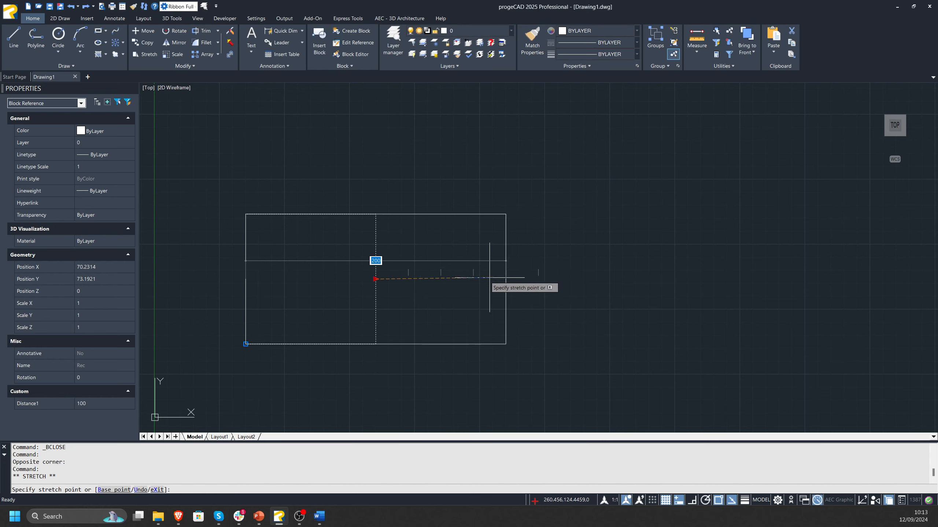
pyautogui.click(536, 277)
pyautogui.click(538, 279)
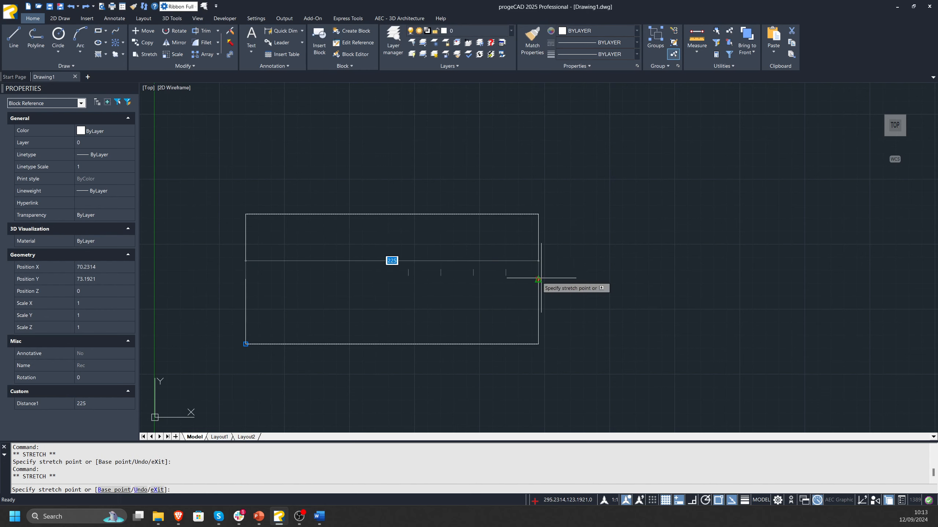
pyautogui.press('Escape')
pyautogui.press('Escape')
# - Reopen the Rec block definition in the block editor
pyautogui.doubleClick(536, 262)
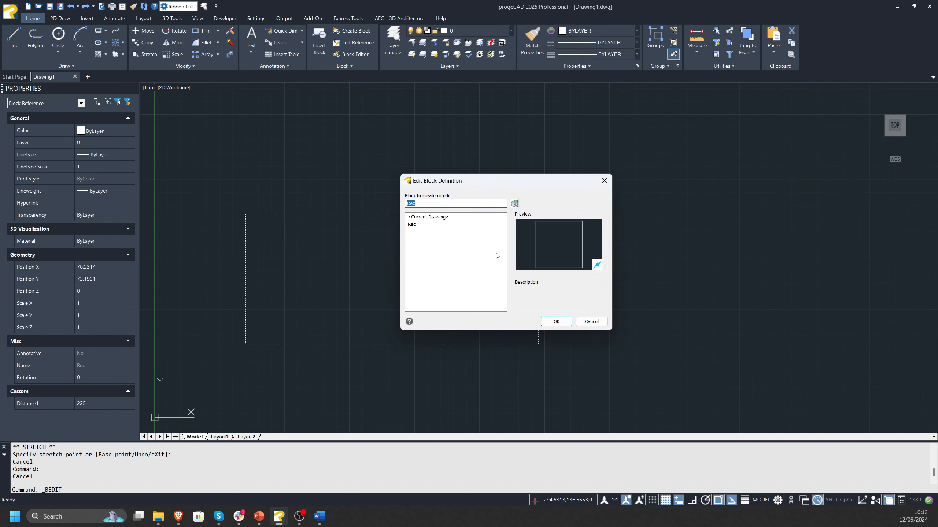
pyautogui.click(555, 321)
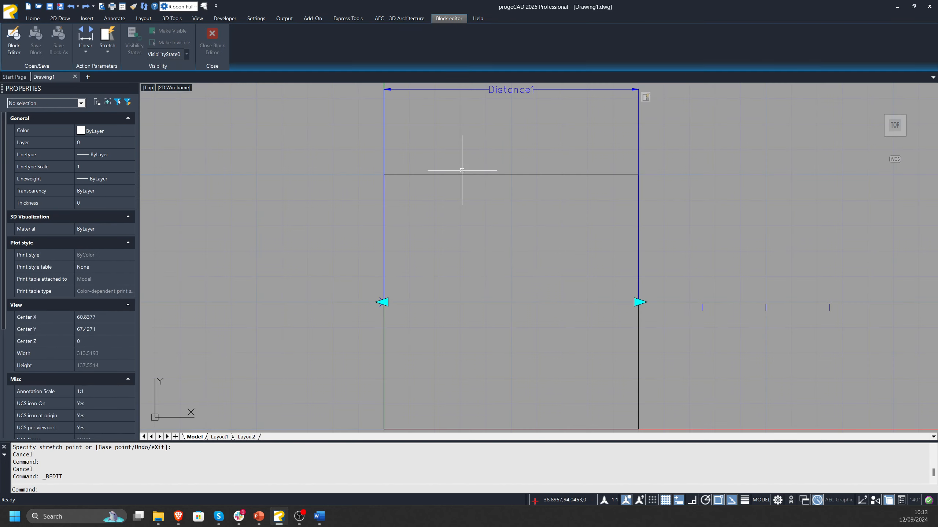
pyautogui.scroll(-2, 339, 206)
pyautogui.press('Escape')
pyautogui.press('Escape')
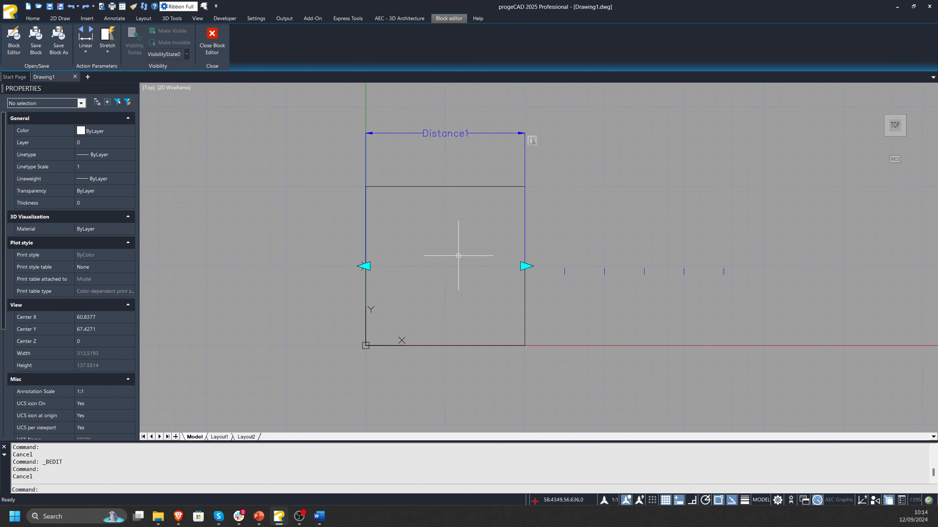
pyautogui.moveTo(505, 298); pyautogui.dragTo(472, 305, button='middle')
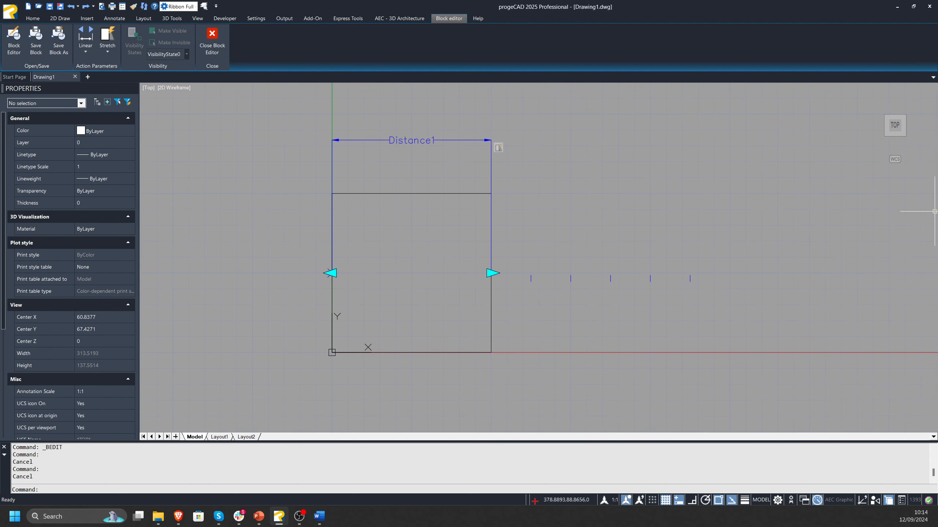
pyautogui.click(527, 120)
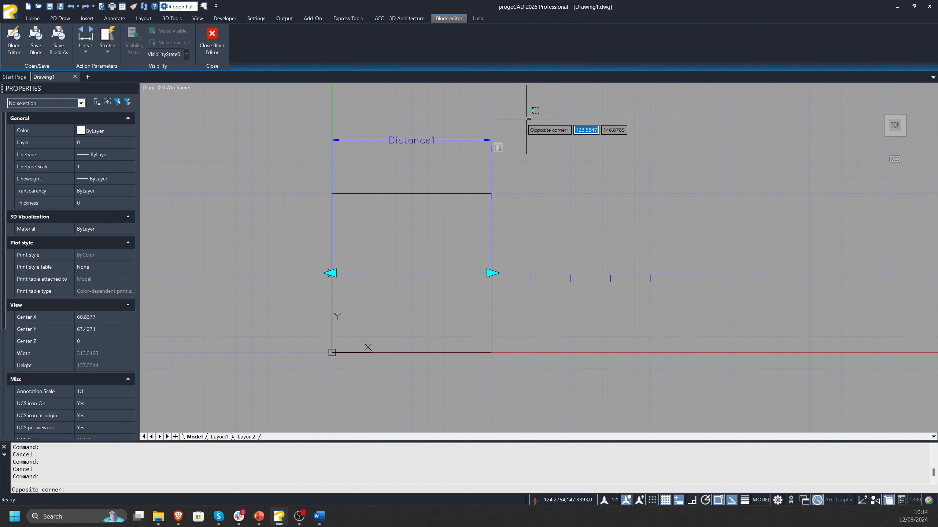
pyautogui.click(477, 148)
pyautogui.press('Escape')
pyautogui.press('Escape')
pyautogui.moveTo(167, 362); pyautogui.dragTo(175, 330, button='middle')
pyautogui.scroll(-2, 54, 345)
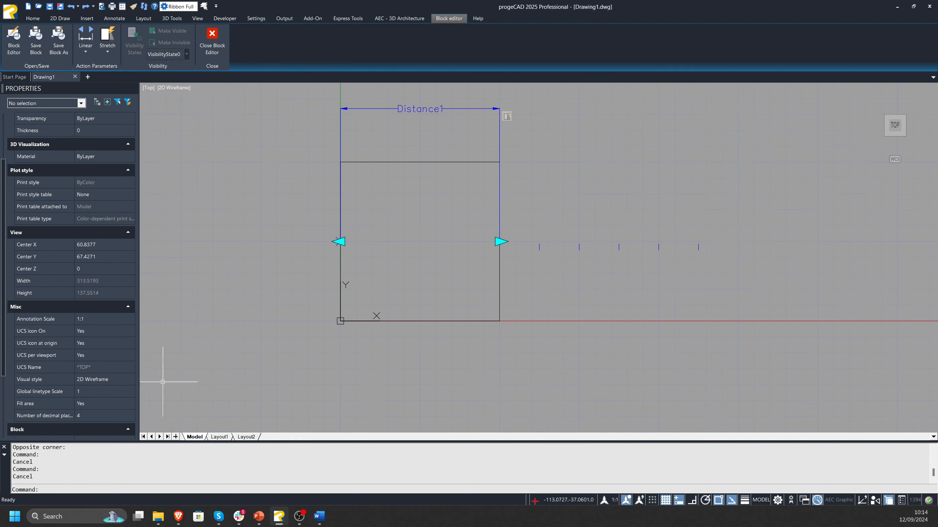
# - Set the distance type of the linear parameter Distance1 to None and deselect it
pyautogui.click(455, 101)
pyautogui.click(446, 112)
pyautogui.click(445, 95)
pyautogui.click(430, 120)
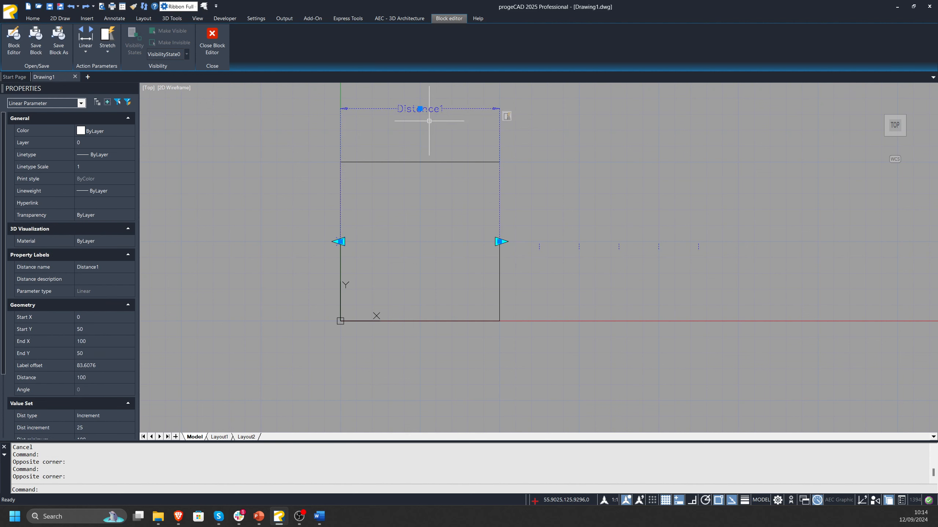
pyautogui.scroll(-2, 114, 363)
pyautogui.click(110, 344)
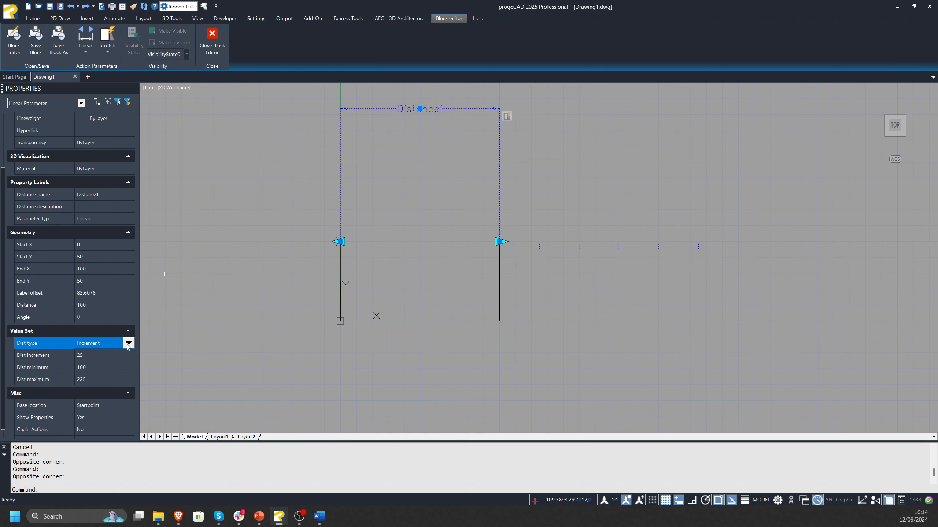
pyautogui.click(130, 348)
pyautogui.click(95, 359)
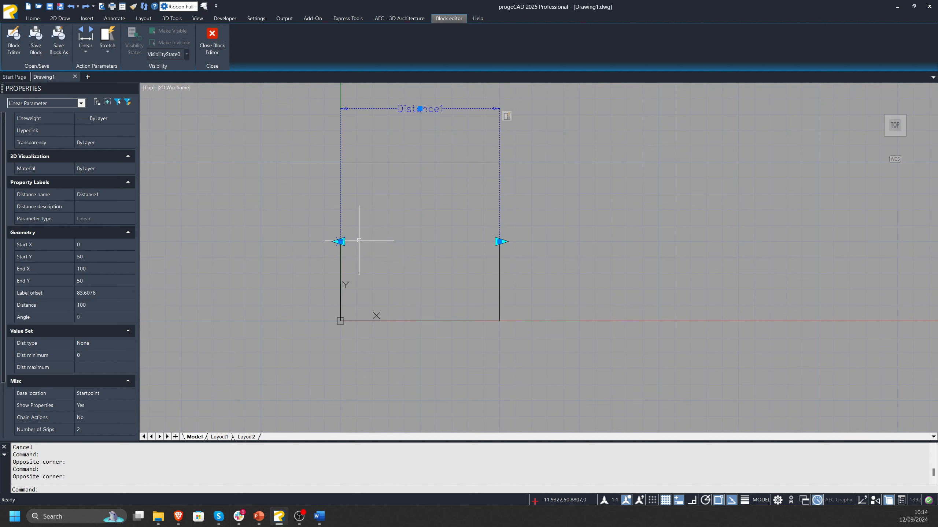
pyautogui.moveTo(451, 135); pyautogui.dragTo(446, 152, button='middle')
pyautogui.press('Escape')
pyautogui.press('Escape')
pyautogui.press('Escape')
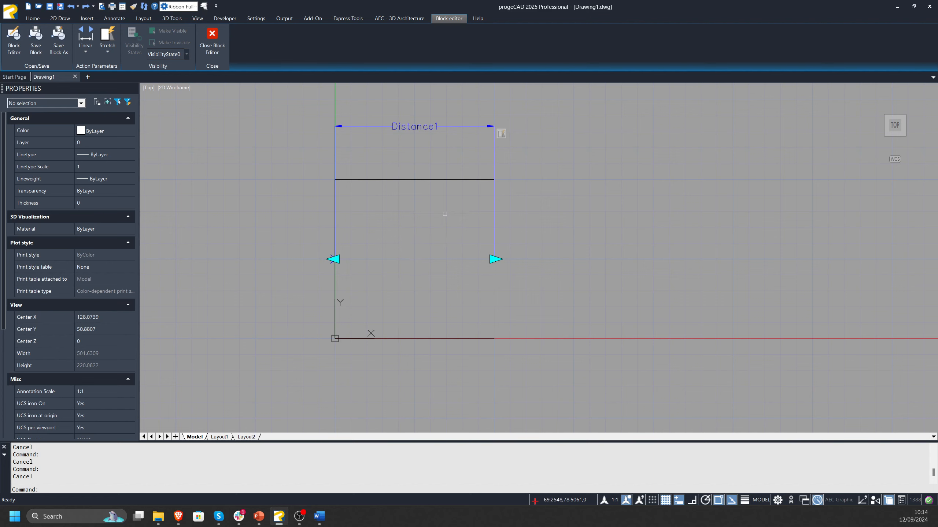
# - Add a lookup parameter with one grip just below the middle of the rectangle's lower edge
pyautogui.click(86, 52)
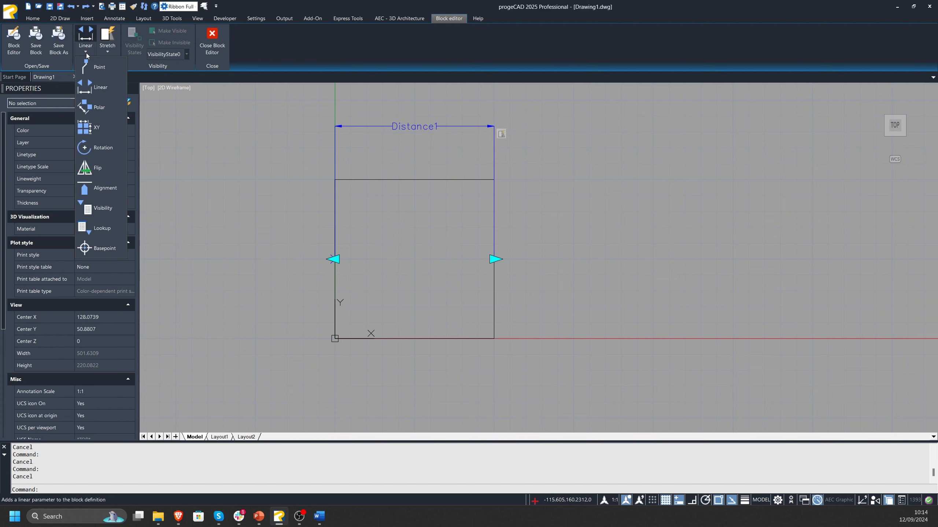
pyautogui.click(115, 231)
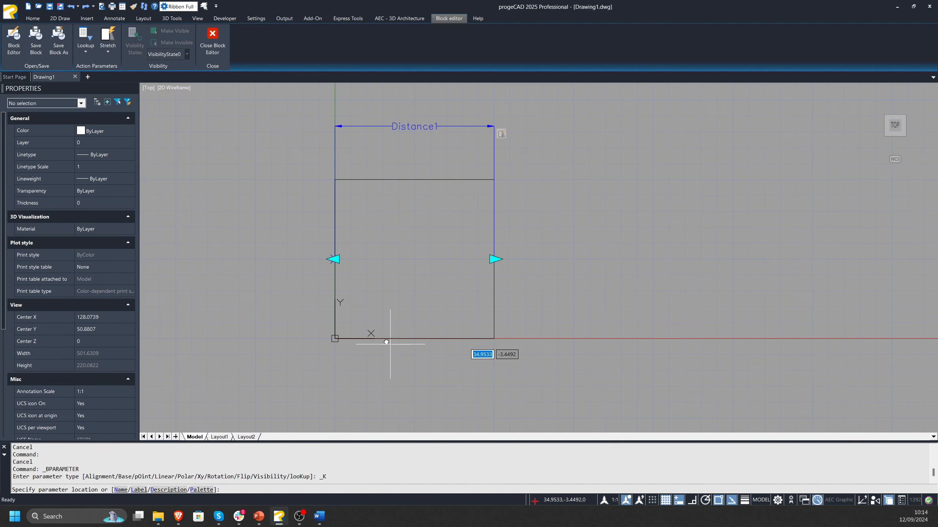
pyautogui.moveTo(390, 343); pyautogui.dragTo(345, 286, button='middle')
pyautogui.scroll(-2, 503, 338)
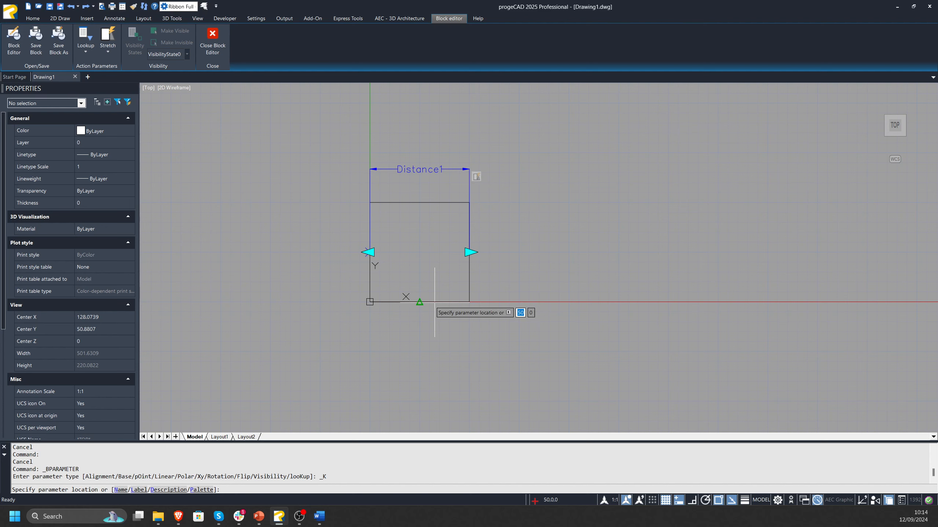
pyautogui.click(419, 321)
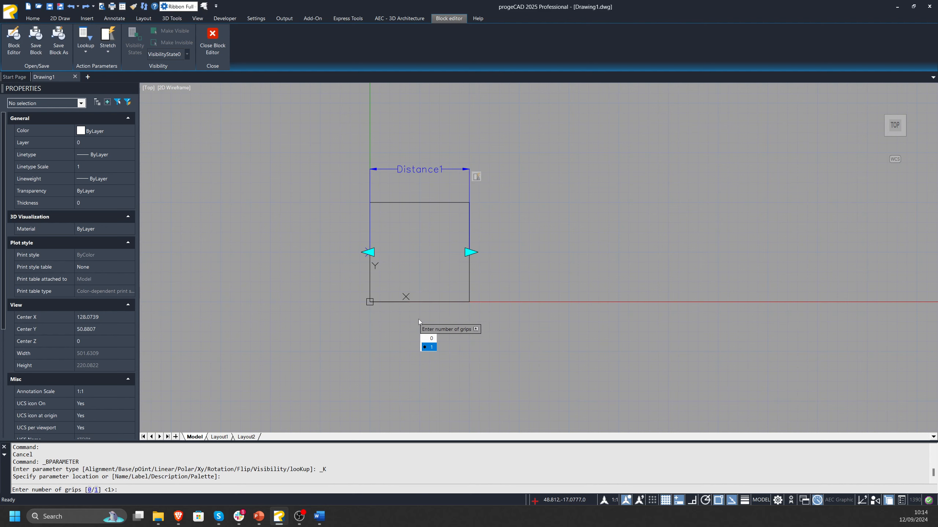
pyautogui.click(429, 348)
pyautogui.moveTo(449, 273); pyautogui.dragTo(439, 266, button='middle')
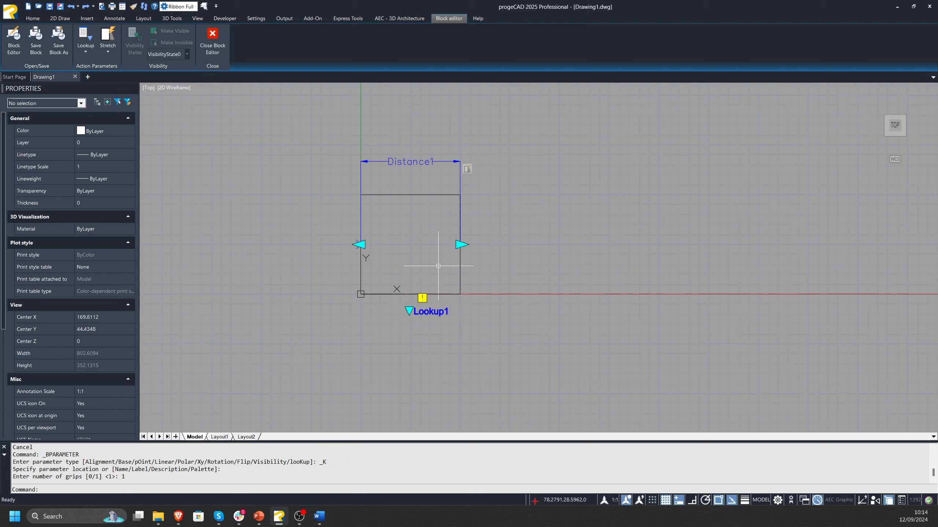
# - Add a lookup action to the lookup parameter below the rectangle
pyautogui.click(105, 56)
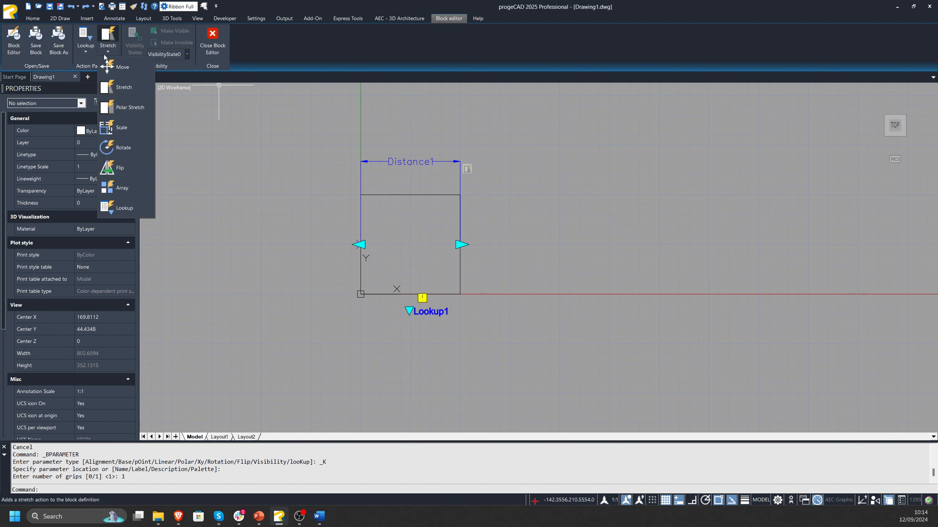
pyautogui.click(132, 211)
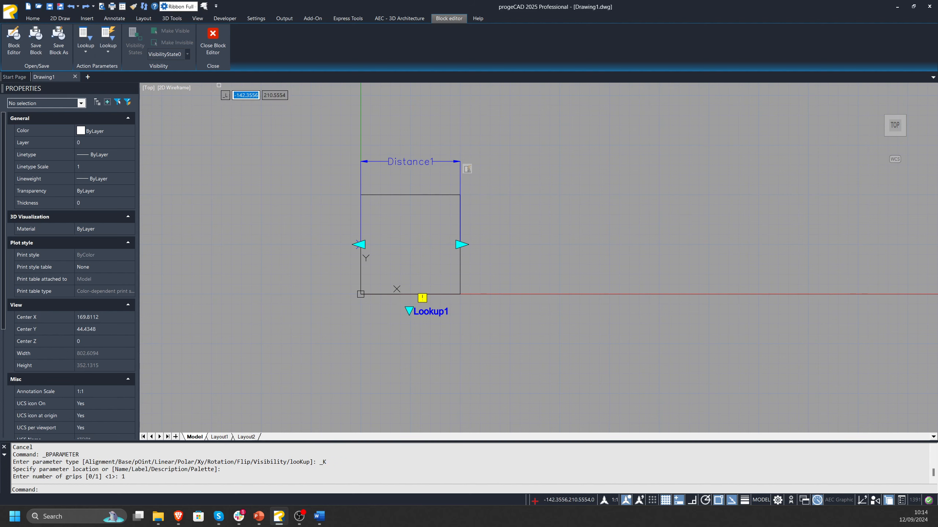
pyautogui.click(430, 310)
pyautogui.moveTo(407, 142); pyautogui.dragTo(405, 183)
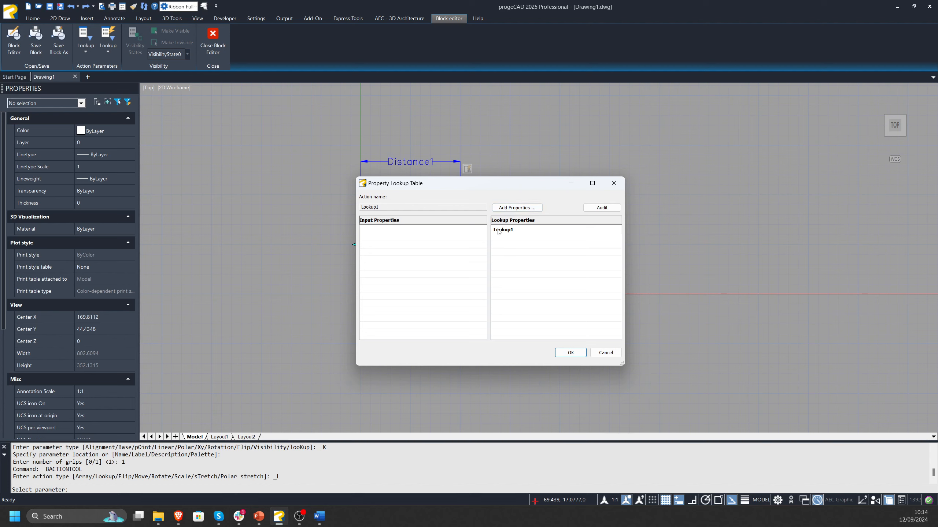
# - Add the linear parameter Distance1 to the lookup table as an input property
pyautogui.moveTo(424, 183); pyautogui.dragTo(389, 175)
pyautogui.click(481, 200)
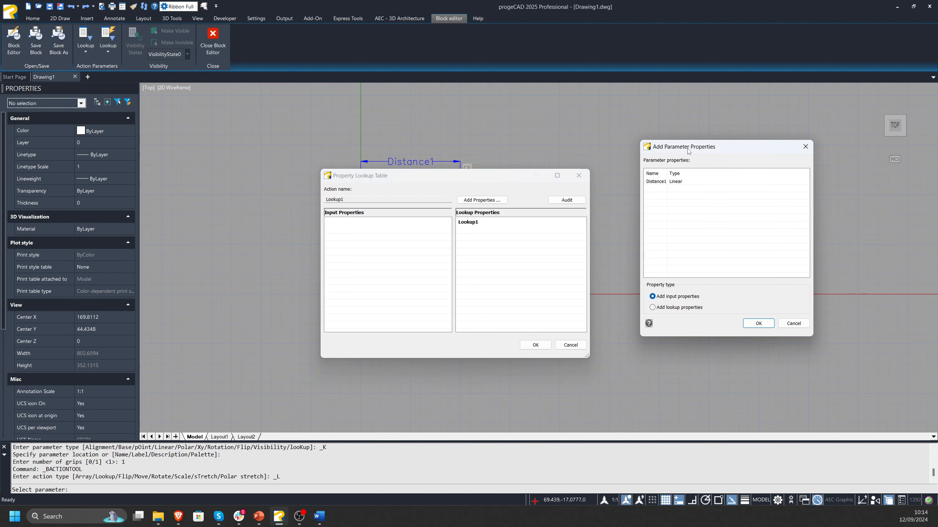
pyautogui.moveTo(688, 151); pyautogui.dragTo(665, 164)
pyautogui.click(654, 200)
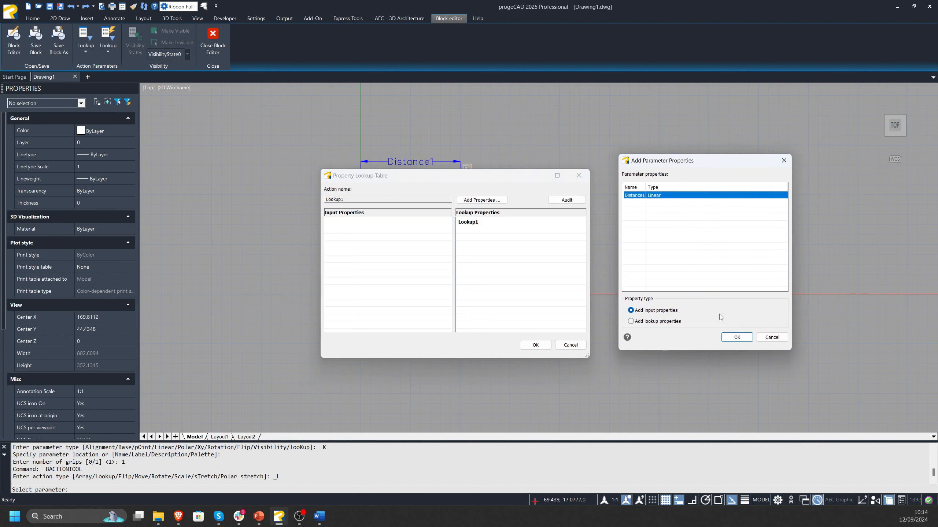
pyautogui.click(731, 340)
# - Enter 100, 125 and 200 as the Distance1 input values in the lookup table
pyautogui.moveTo(437, 181); pyautogui.dragTo(396, 195)
pyautogui.click(354, 247)
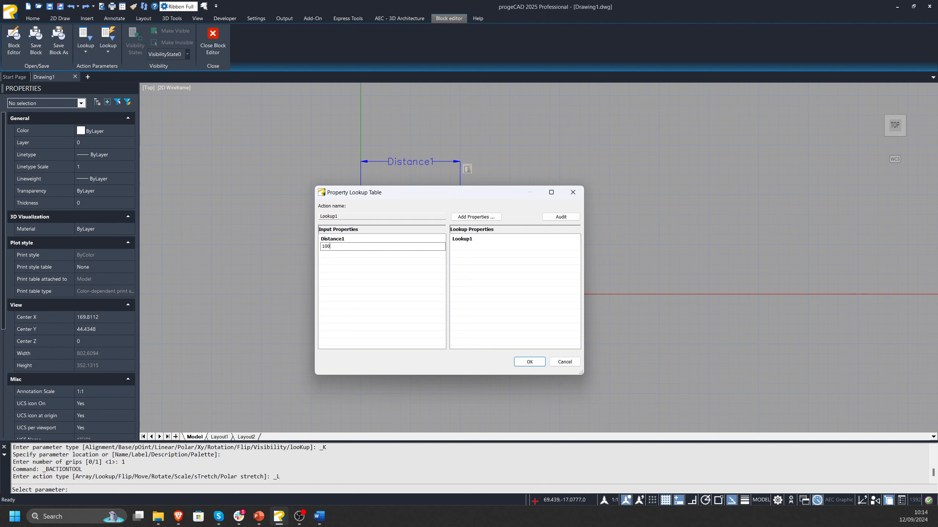
pyautogui.click(353, 254)
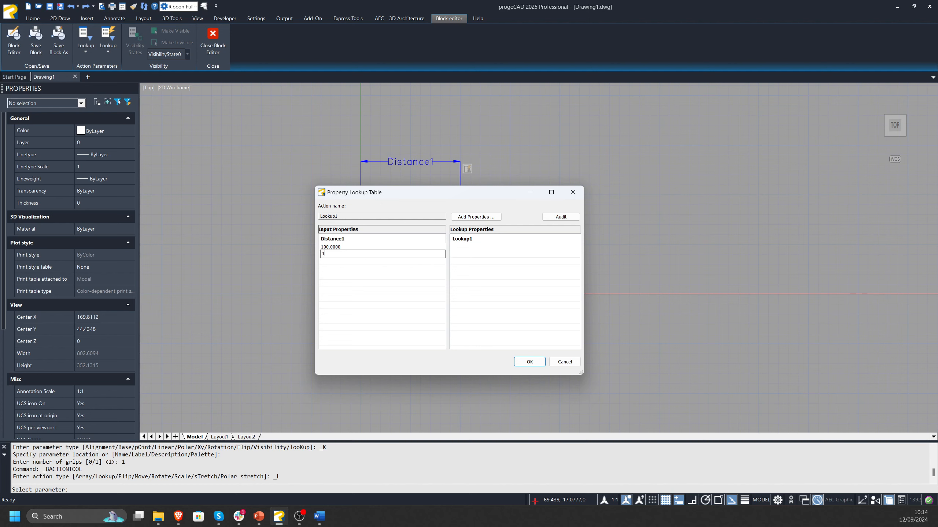
pyautogui.click(336, 262)
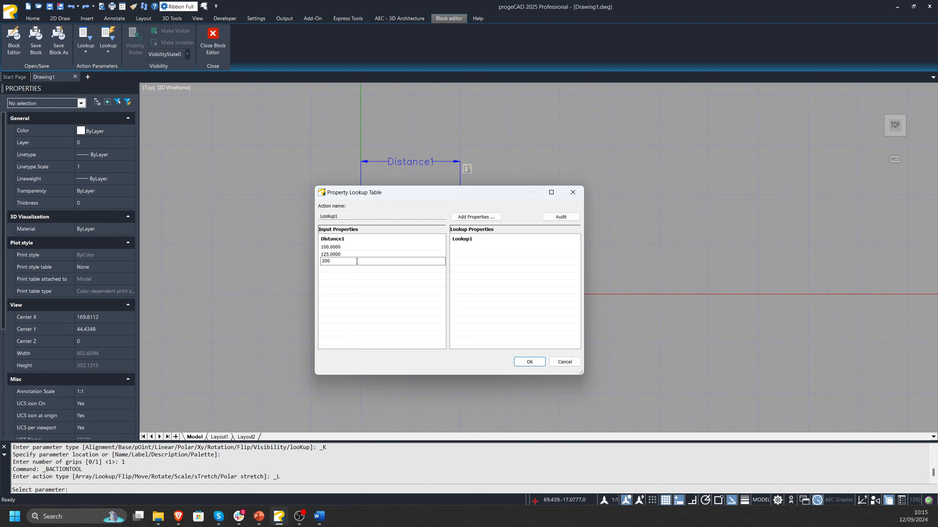
# - Name the lookup values for the three distances Small, Medium and Large
pyautogui.click(464, 245)
pyautogui.press('capslock')
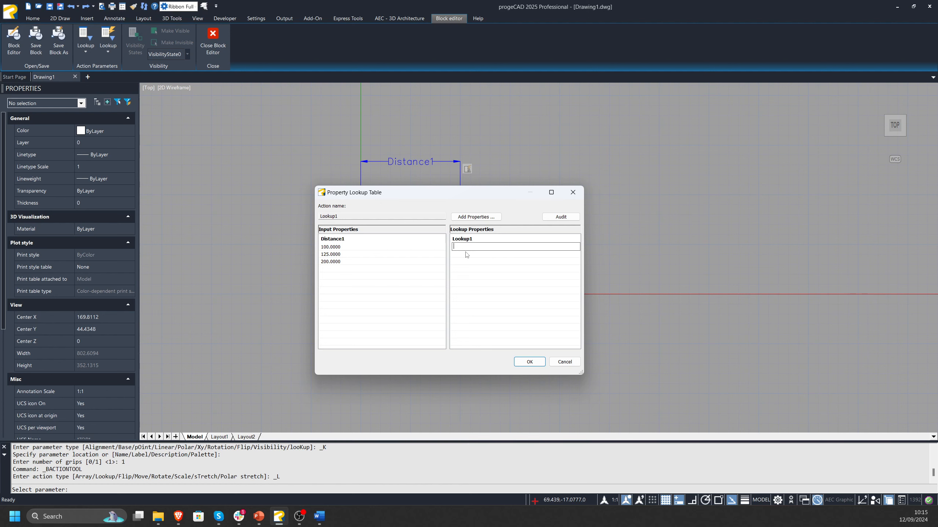
pyautogui.write('S')
pyautogui.press('capslock')
pyautogui.write('mall')
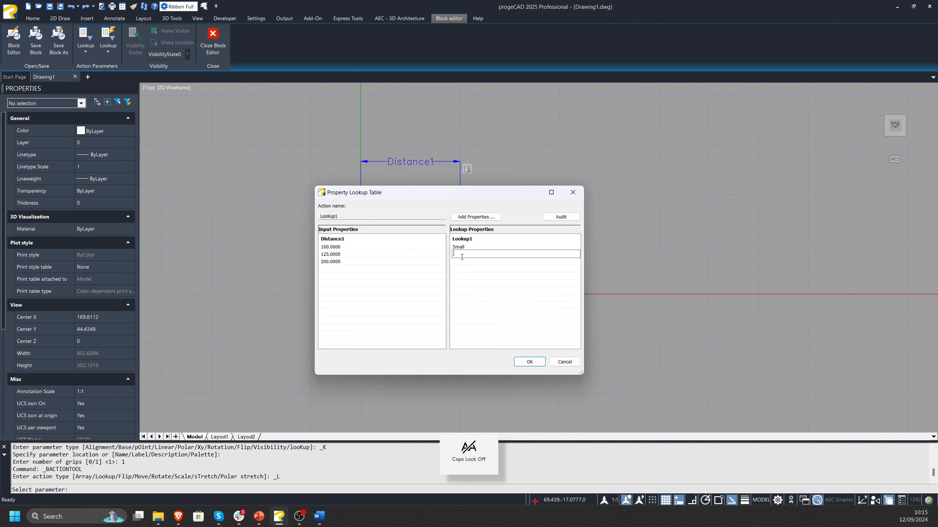
pyautogui.press('capslock')
pyautogui.click(464, 265)
pyautogui.press('capslock')
pyautogui.write('L')
pyautogui.press('capslock')
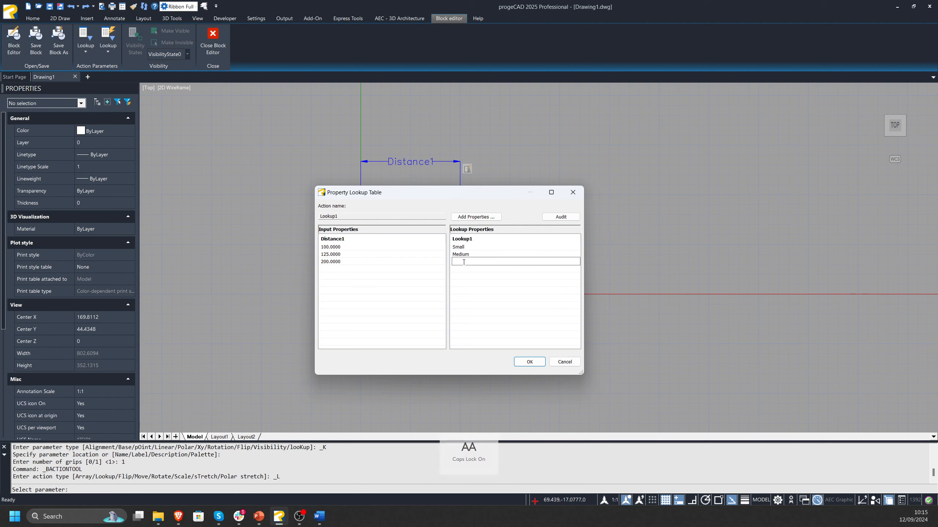
pyautogui.write('arge')
pyautogui.press('Return')
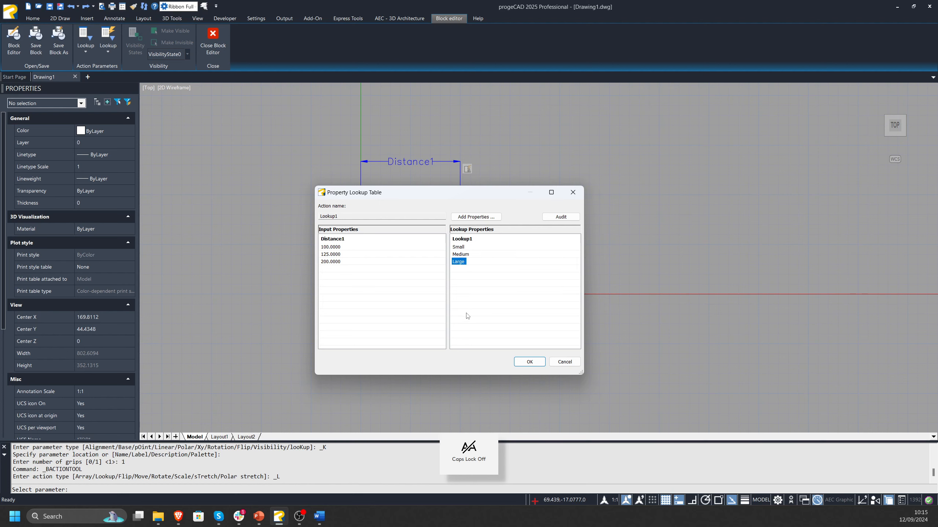
# - Accept the lookup table and close the block editor, saving the changes to Rec
pyautogui.click(529, 362)
pyautogui.click(213, 38)
pyautogui.click(491, 240)
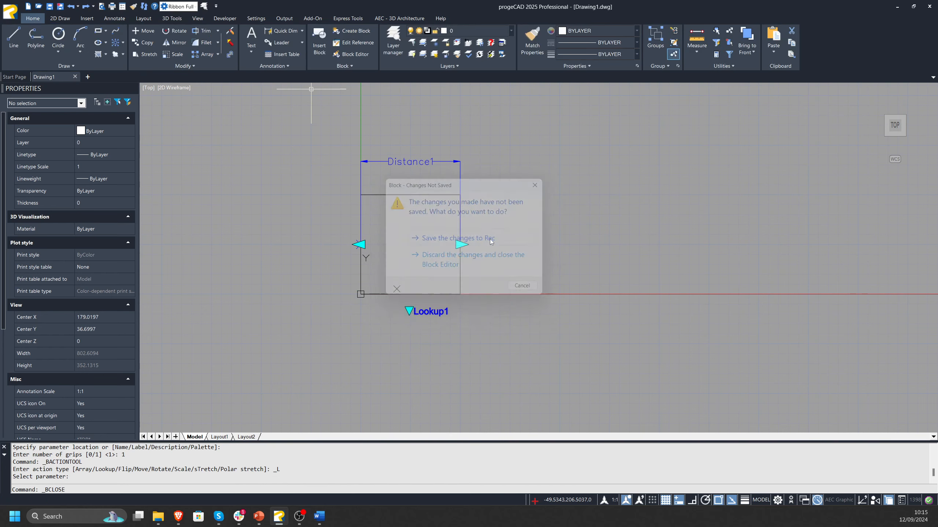
# - Select the Rec block and apply its lookup sizes Small, Medium and Large in turn, leaving it on Large
pyautogui.click(427, 342)
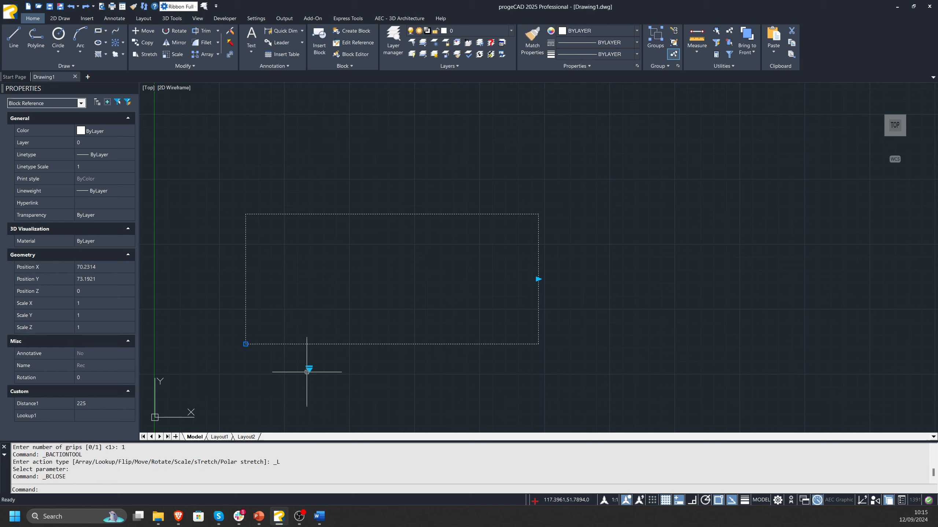
pyautogui.scroll(-2, 381, 354)
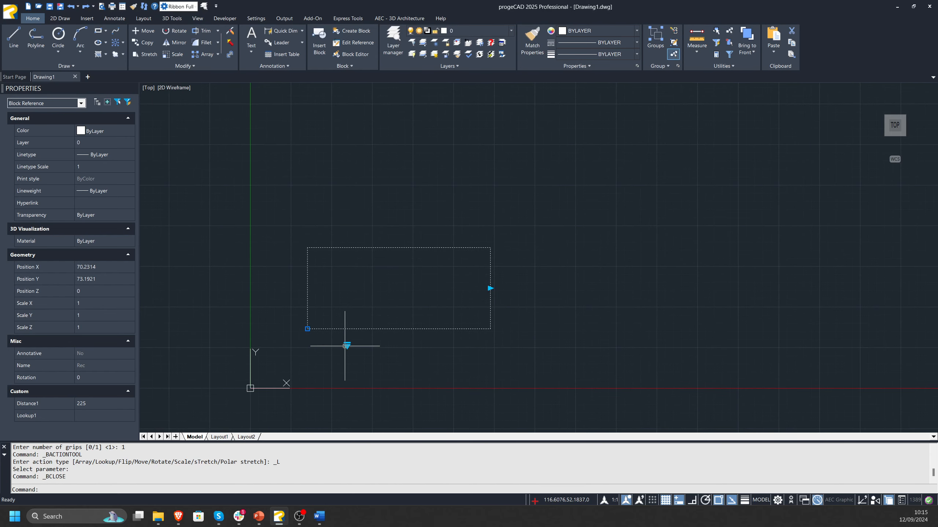
pyautogui.click(346, 344)
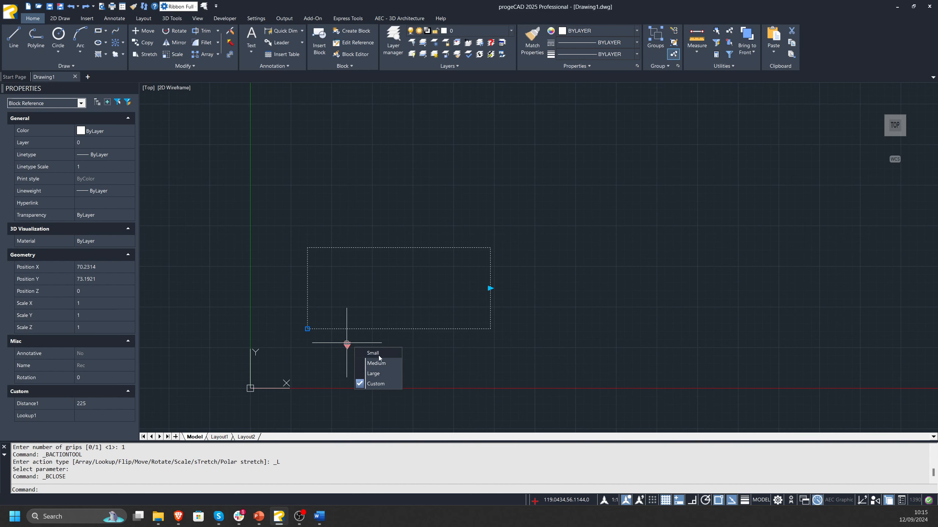
pyautogui.click(374, 353)
pyautogui.click(346, 345)
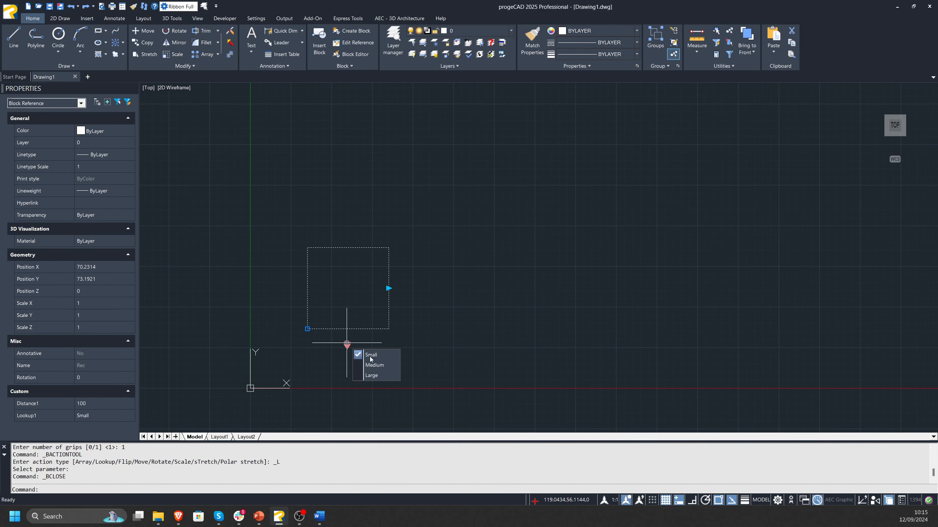
pyautogui.click(373, 360)
pyautogui.click(346, 344)
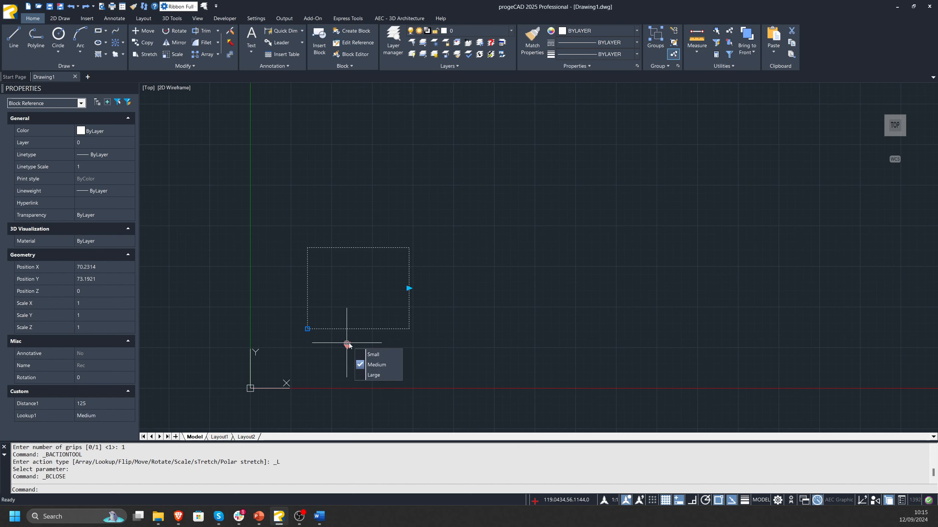
pyautogui.click(373, 368)
pyautogui.press('Escape')
pyautogui.press('Escape')
# - Open the Rec block in the block editor and delete its Distance1 linear parameter and Lookup1 parameter
pyautogui.moveTo(465, 322); pyautogui.dragTo(517, 307, button='middle')
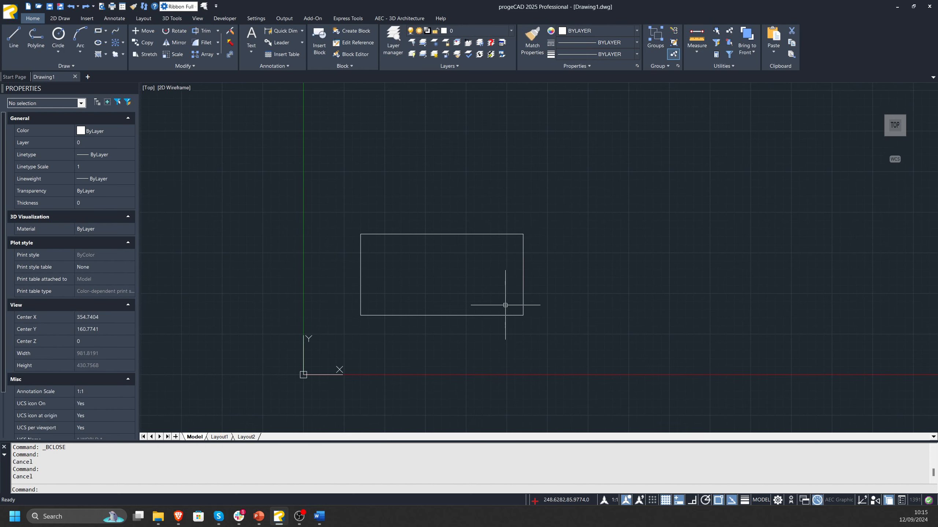
pyautogui.moveTo(504, 306); pyautogui.dragTo(481, 321)
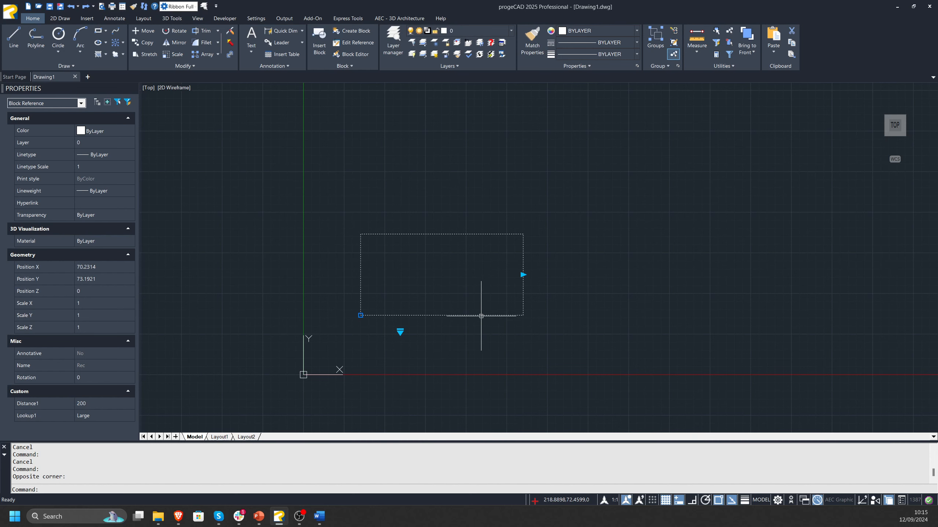
pyautogui.doubleClick(481, 316)
pyautogui.click(556, 323)
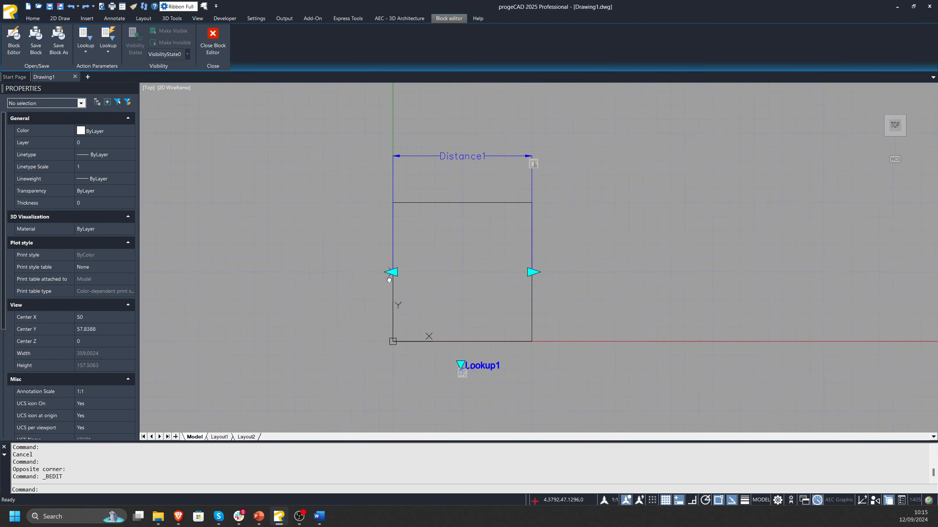
pyautogui.moveTo(532, 139); pyautogui.dragTo(328, 175)
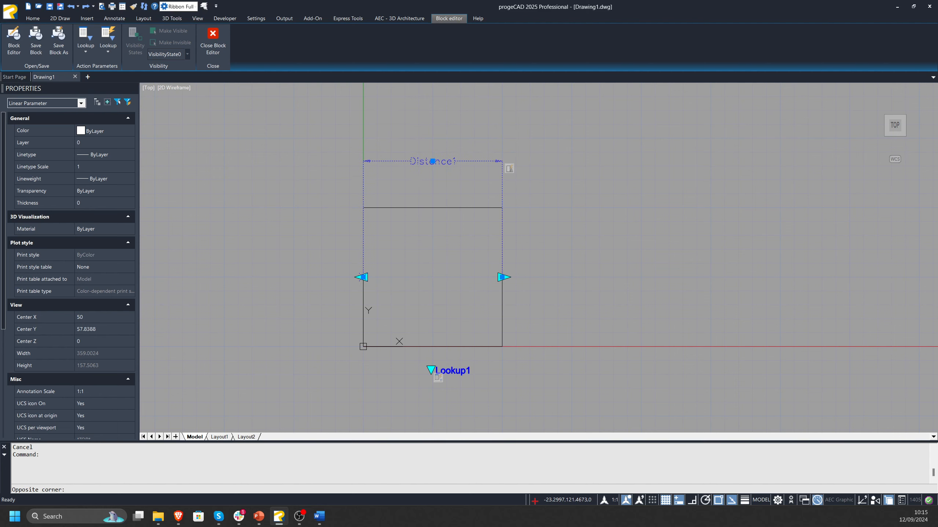
pyautogui.press('Delete')
pyautogui.moveTo(482, 355); pyautogui.dragTo(422, 379)
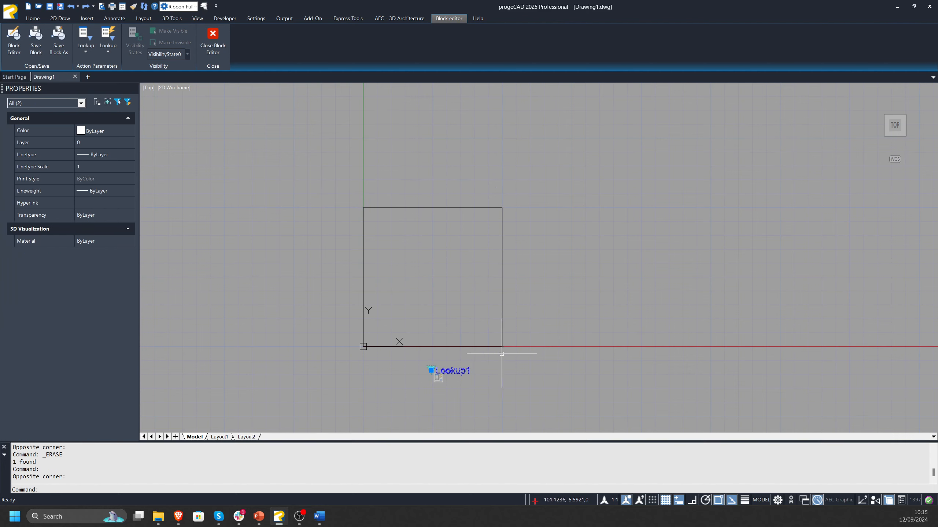
pyautogui.press('Delete')
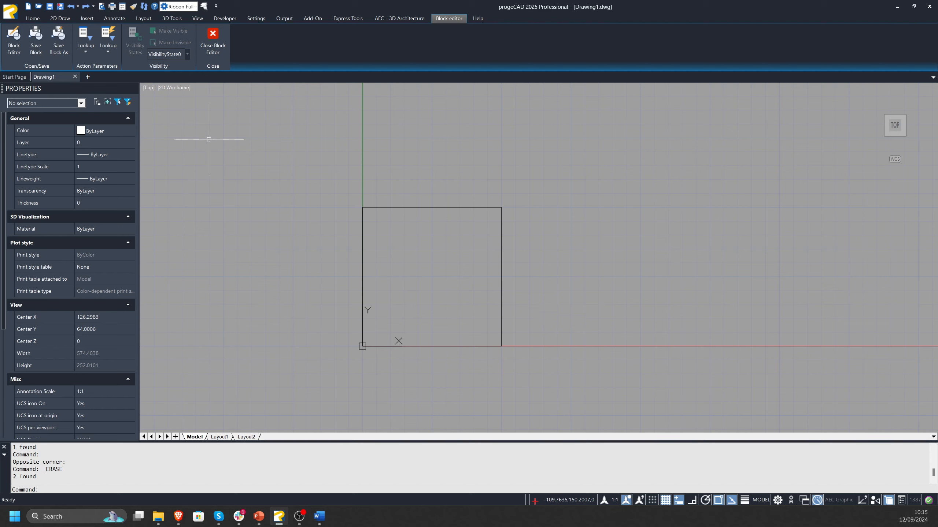
pyautogui.moveTo(479, 194); pyautogui.dragTo(421, 220)
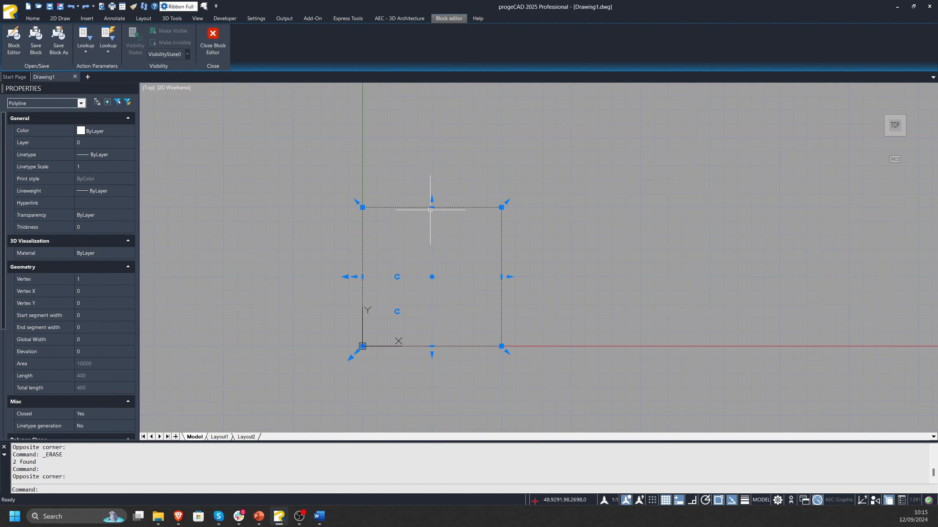
pyautogui.click(431, 208)
pyautogui.press('Escape')
pyautogui.press('Escape')
pyautogui.press('Escape')
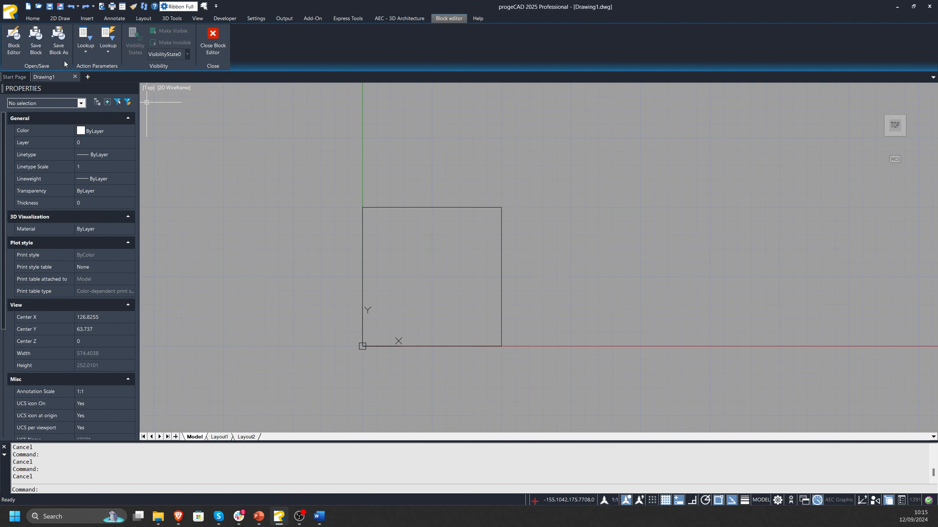
# - Draw a horizontal line across the square from the midpoint of its left edge to the midpoint of its right edge
pyautogui.click(37, 20)
pyautogui.click(14, 39)
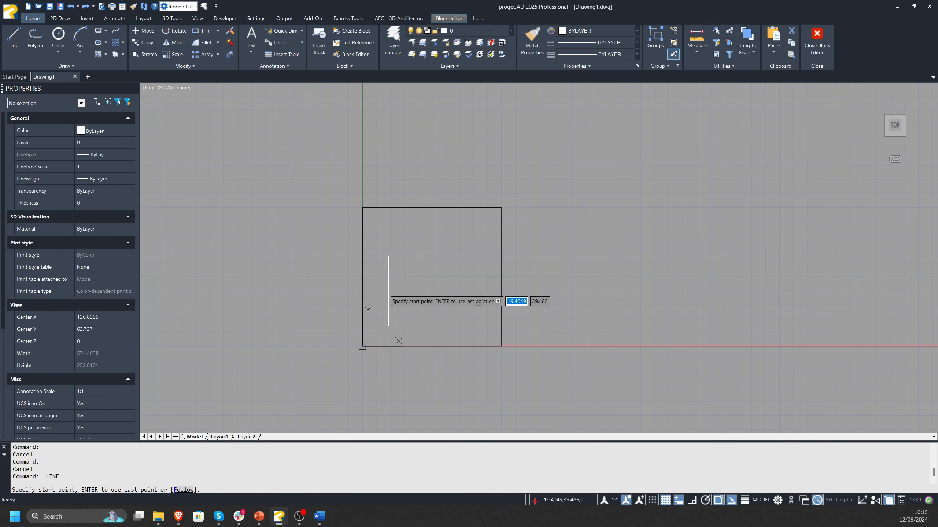
pyautogui.click(362, 277)
pyautogui.click(501, 277)
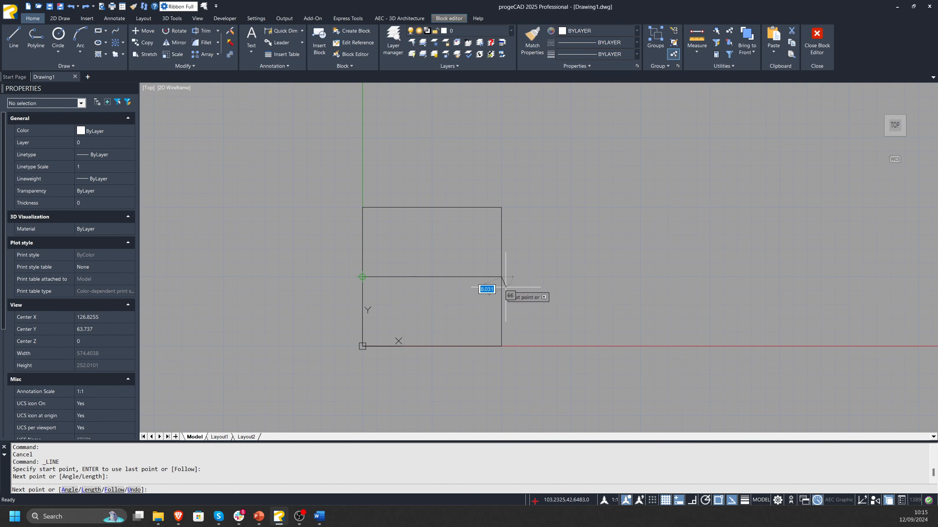
pyautogui.press('Escape')
pyautogui.press('Escape')
# - Draw a closed triangle of lines joining the midpoints of the square's right, top and bottom edges
pyautogui.click(13, 39)
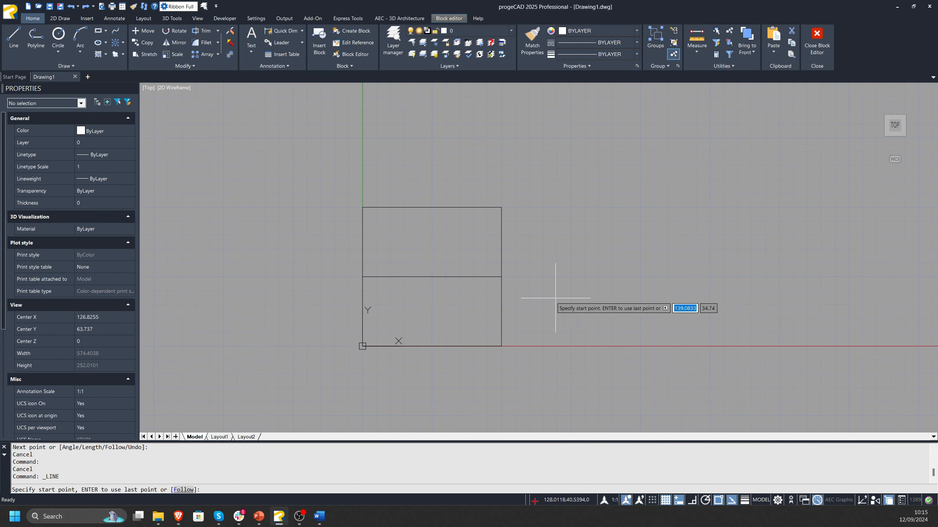
pyautogui.click(501, 276)
pyautogui.click(432, 207)
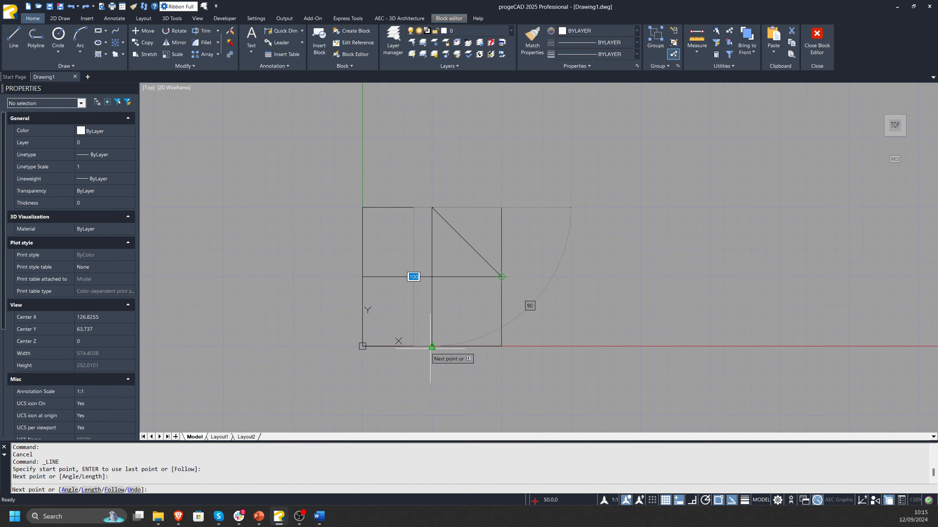
pyautogui.click(431, 346)
pyautogui.click(501, 276)
pyautogui.press('Escape')
pyautogui.press('Escape')
pyautogui.press('Escape')
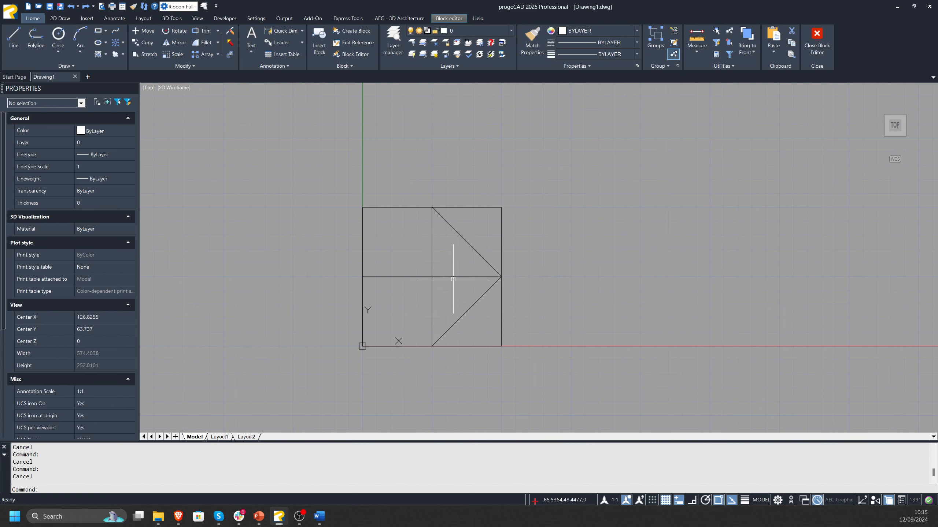
pyautogui.moveTo(491, 272); pyautogui.dragTo(467, 281)
pyautogui.press('Escape')
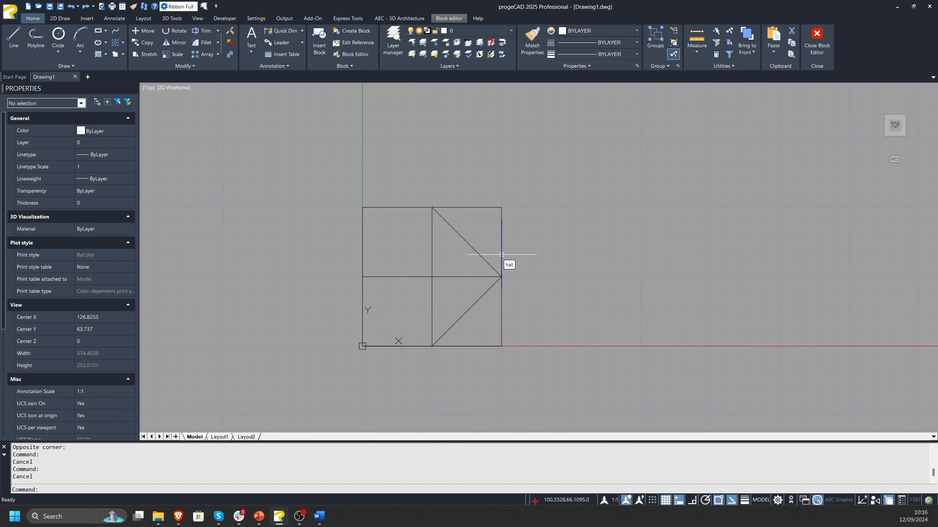
# - Hatch the inside of the triangle with the predefined SOLID pattern
pyautogui.write('hat')
pyautogui.press('Return')
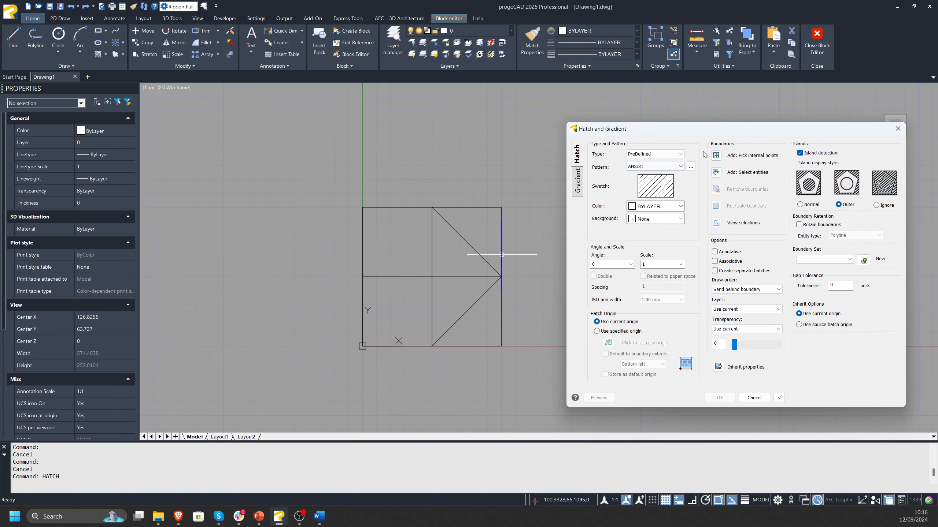
pyautogui.click(681, 166)
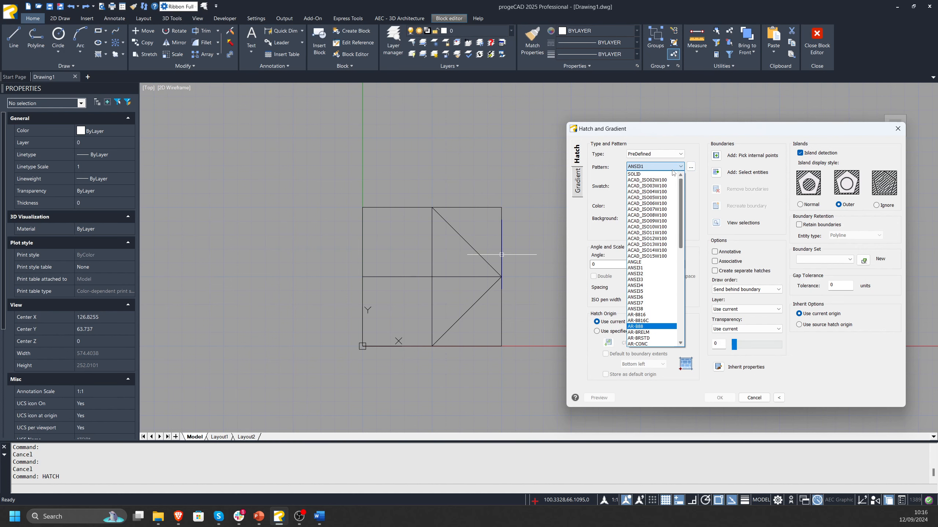
pyautogui.click(672, 174)
pyautogui.click(716, 155)
pyautogui.click(445, 270)
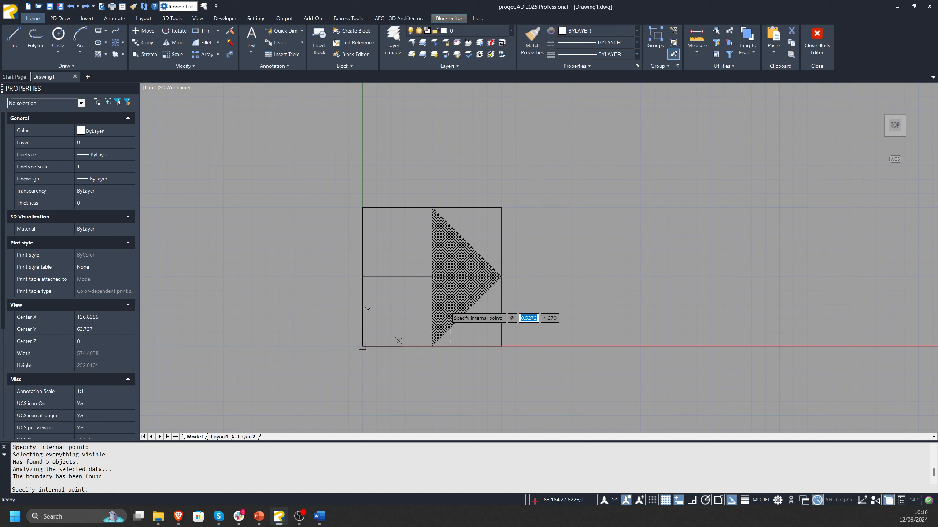
pyautogui.press('Return')
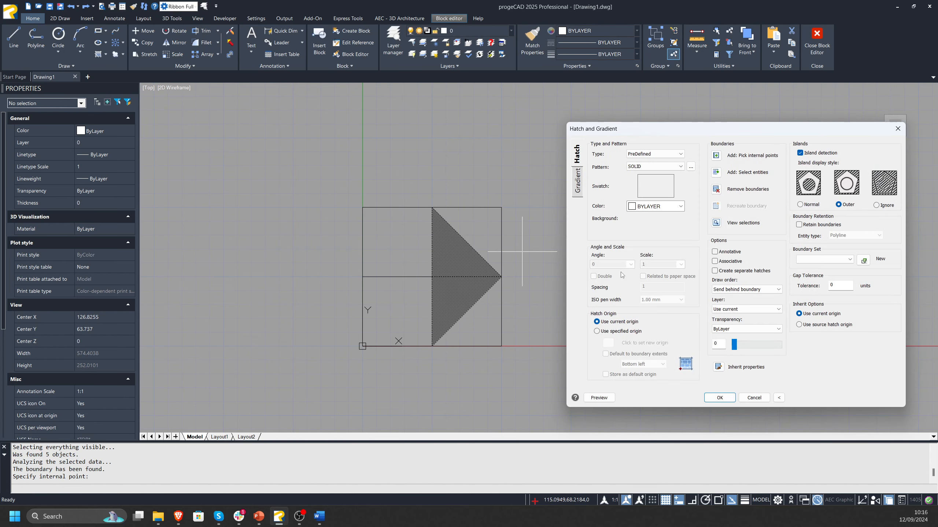
pyautogui.click(713, 398)
pyautogui.click(452, 282)
pyautogui.press('Escape')
pyautogui.press('Escape')
# - Delete the three lines outlining the triangle, keeping the solid hatch
pyautogui.click(472, 247)
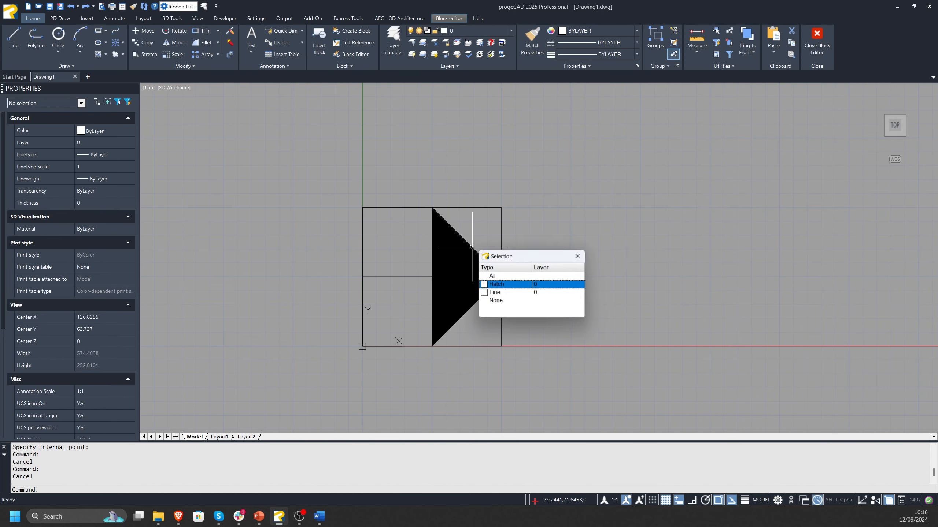
pyautogui.click(505, 292)
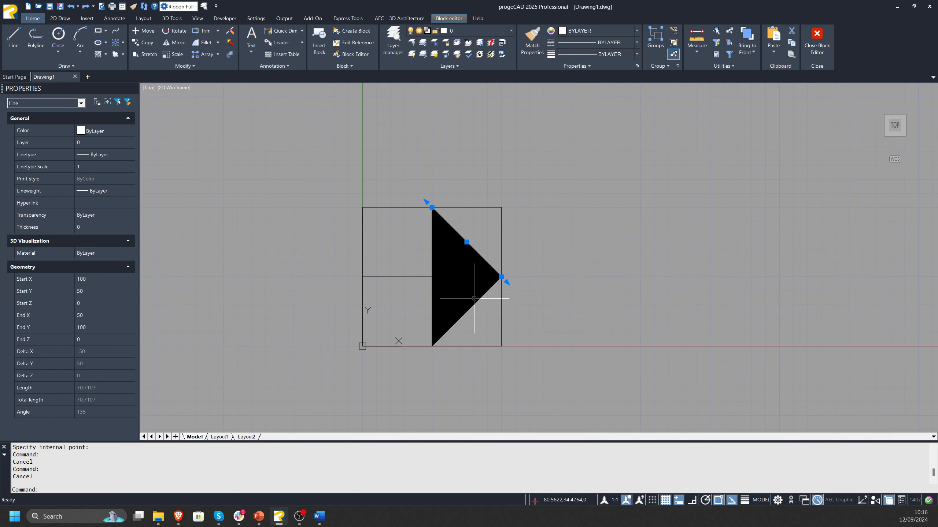
pyautogui.click(478, 304)
pyautogui.click(500, 350)
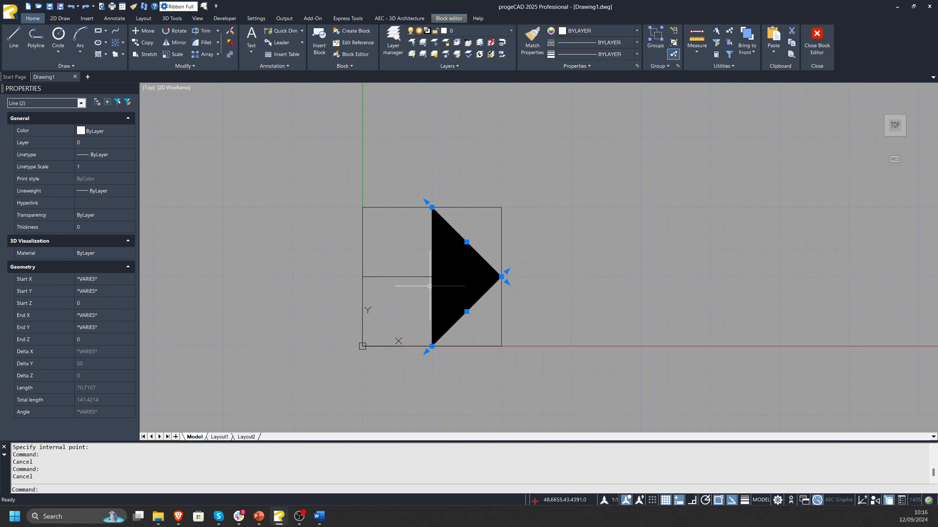
pyautogui.click(436, 295)
pyautogui.press('Delete')
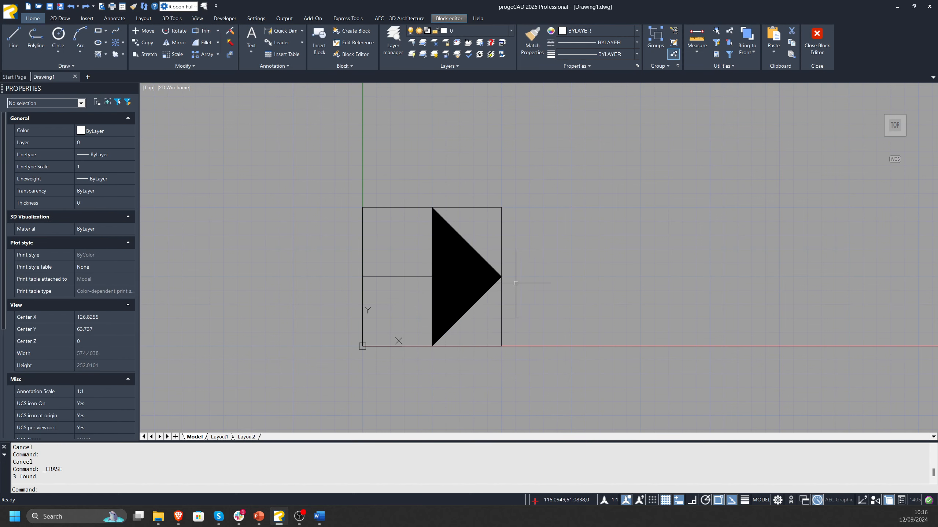
pyautogui.click(450, 304)
pyautogui.press('Escape')
pyautogui.click(408, 264)
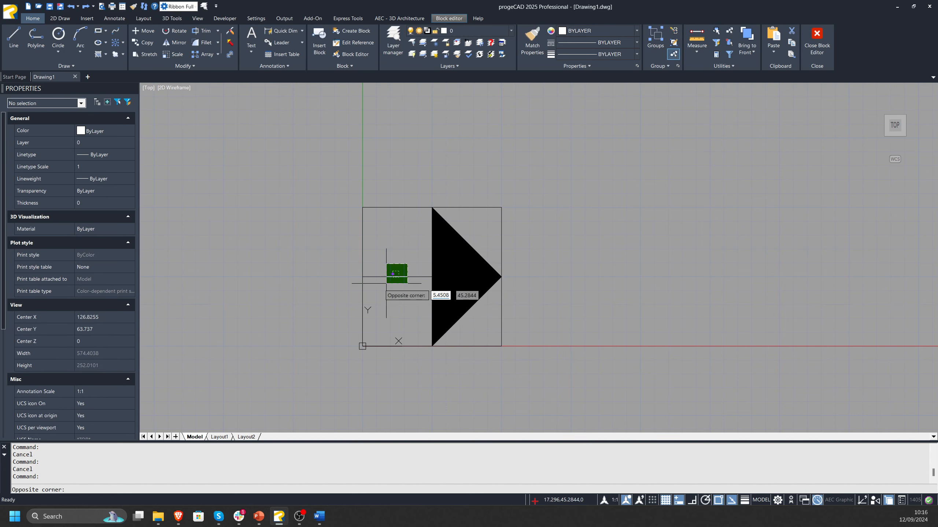
pyautogui.press('Escape')
# - Close the block editor, saving the changes to Rec, and clear the block selection
pyautogui.moveTo(430, 274); pyautogui.dragTo(389, 258, button='middle')
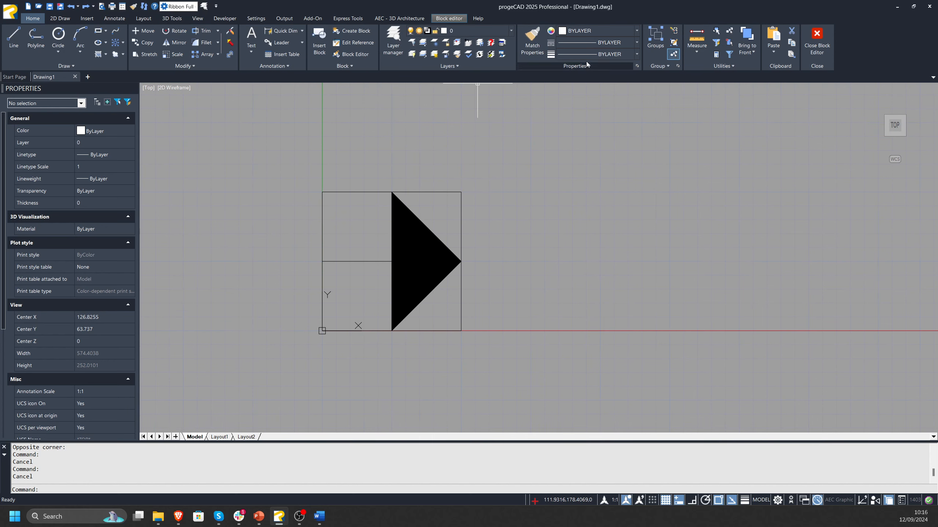
pyautogui.click(816, 40)
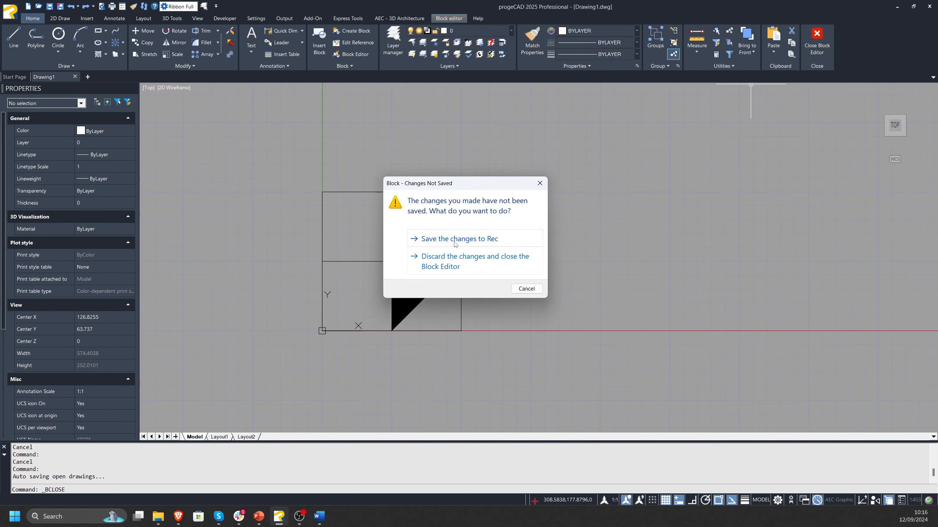
pyautogui.click(454, 240)
pyautogui.moveTo(484, 216); pyautogui.dragTo(444, 234, button='middle')
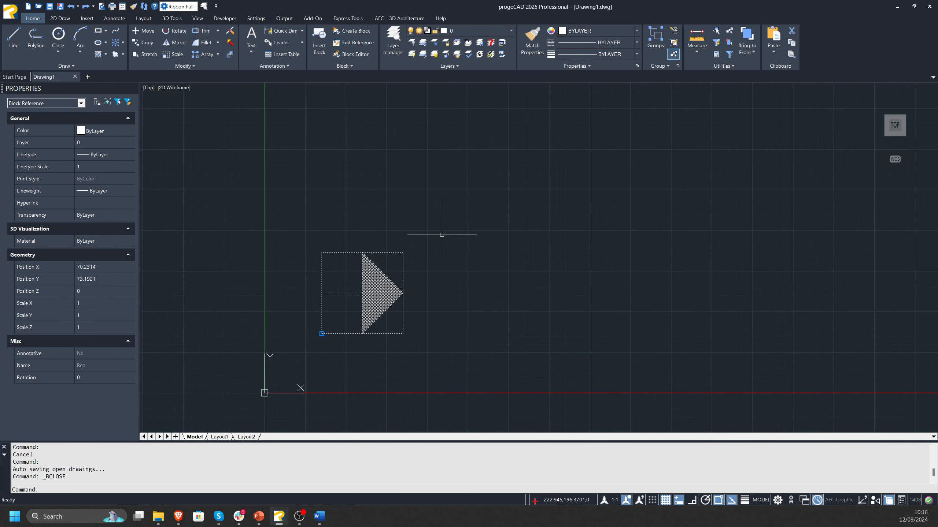
pyautogui.press('Escape')
pyautogui.press('Escape')
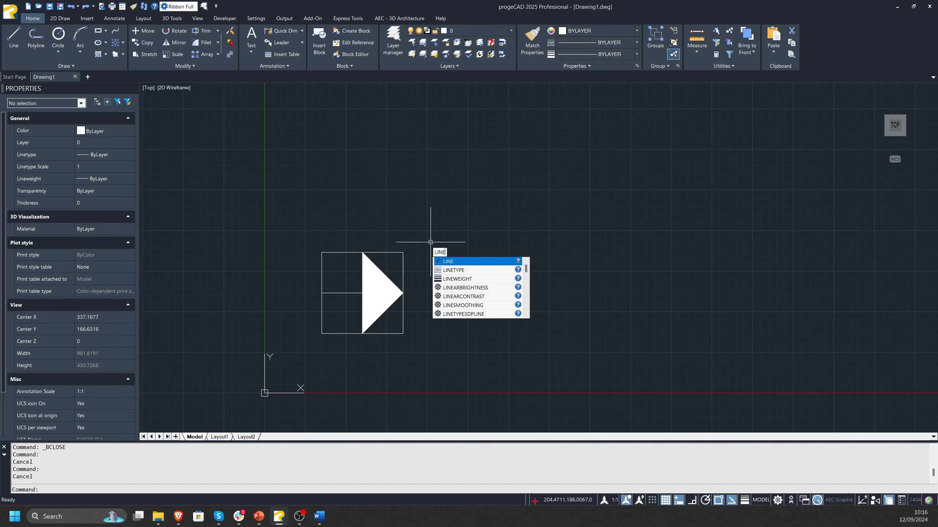
# - With ortho mode on, draw four connected lines stepping right, up, right and down above and beside the arrow block
pyautogui.press('Return')
pyautogui.click(692, 500)
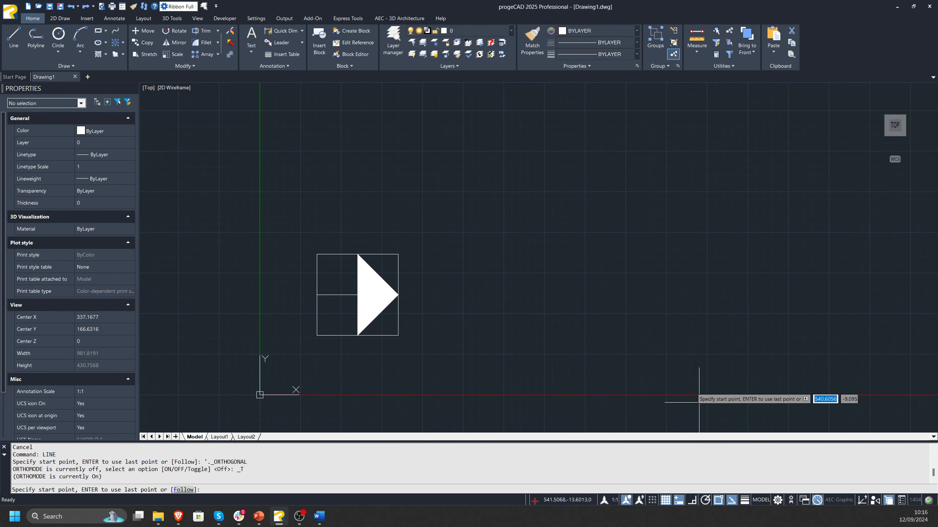
pyautogui.scroll(-4, 408, 337)
pyautogui.click(400, 258)
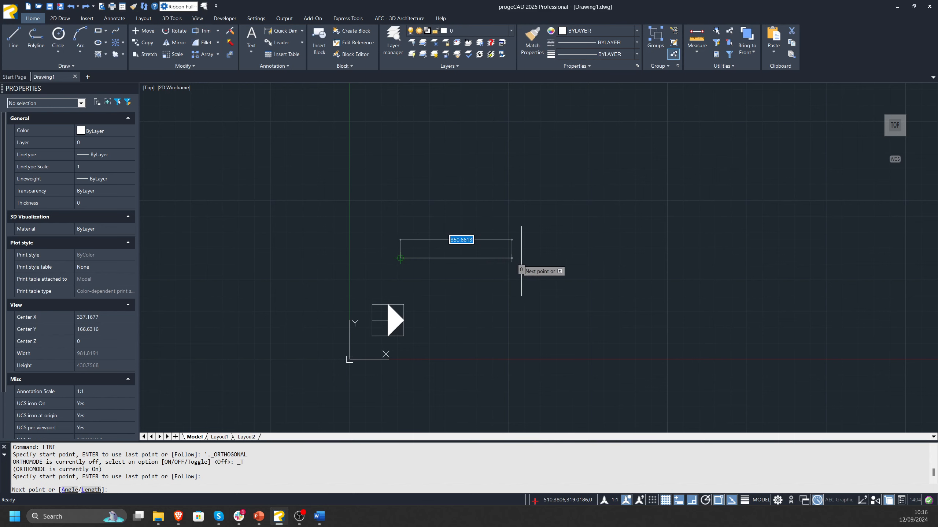
pyautogui.click(588, 258)
pyautogui.click(588, 134)
pyautogui.click(763, 134)
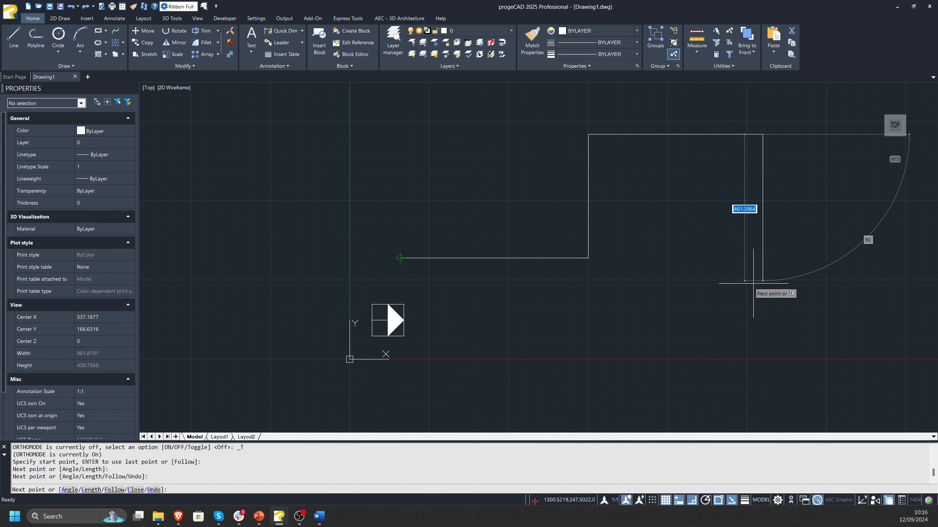
pyautogui.click(762, 301)
pyautogui.press('Escape')
pyautogui.press('Escape')
pyautogui.press('Escape')
# - Replace ortho mode with polar tracking and move the arrow block by its insertion grip onto the start of the lower horizontal line
pyautogui.click(379, 320)
pyautogui.click(373, 339)
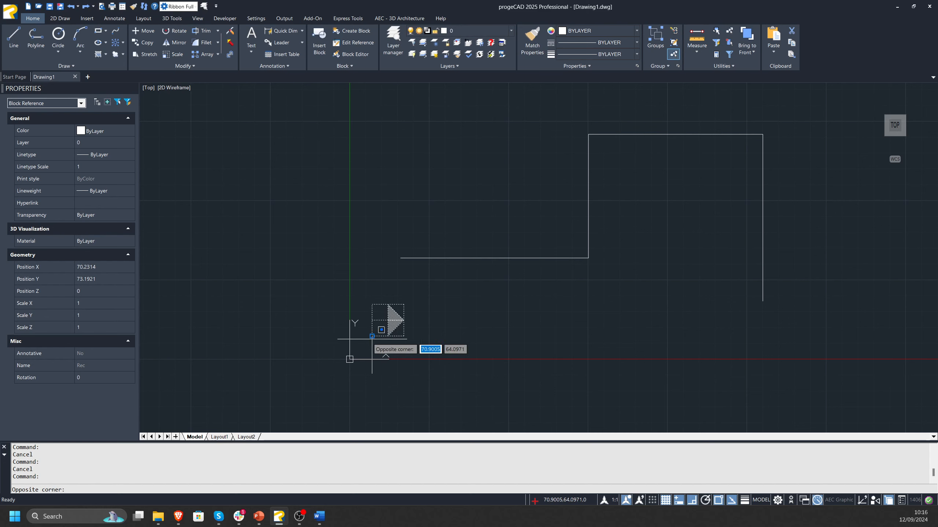
pyautogui.click(373, 341)
pyautogui.click(372, 336)
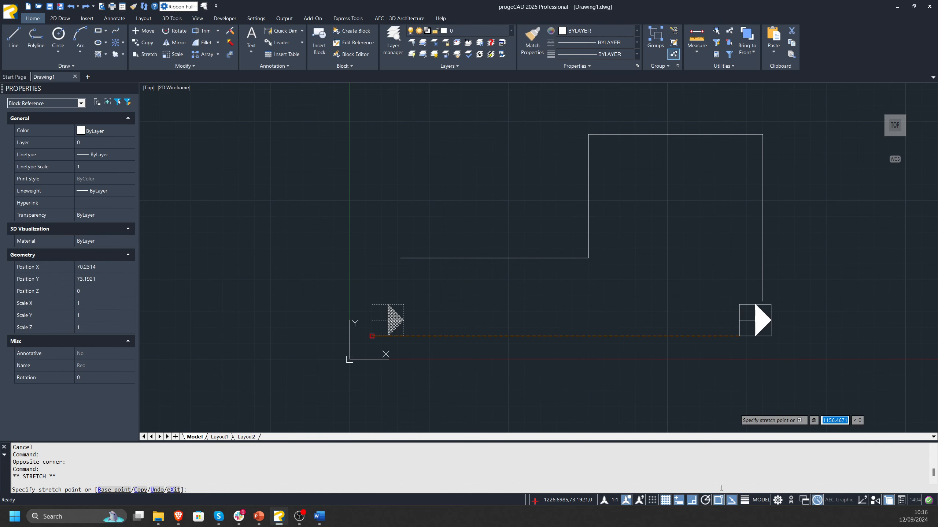
pyautogui.click(705, 500)
pyautogui.click(405, 274)
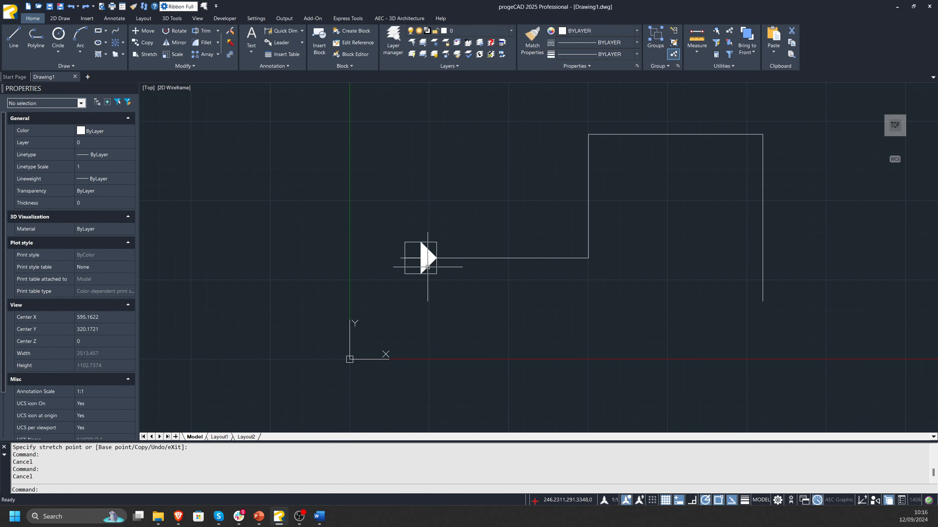
# - Shift the arrow block one block width along the horizontal line, and relocate it without rotation onto the first vertical line
pyautogui.scroll(5, 422, 270)
pyautogui.click(351, 285)
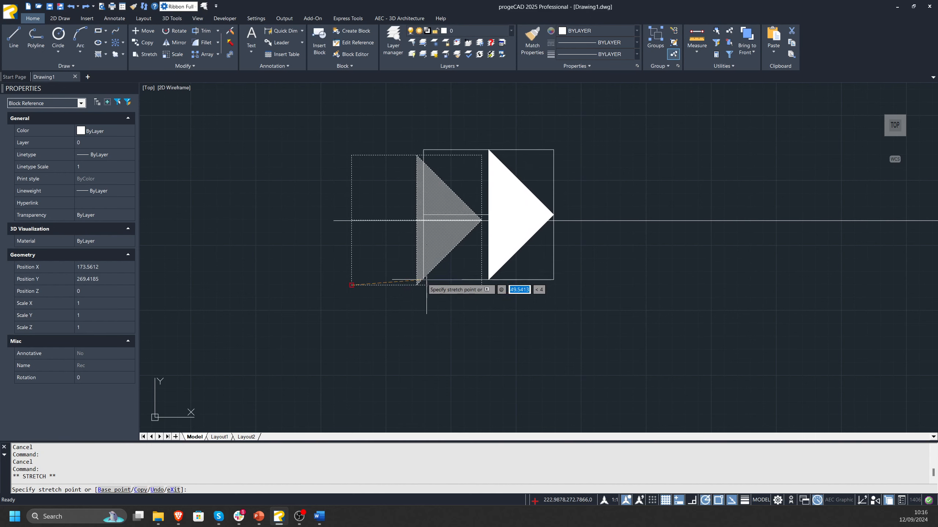
pyautogui.click(481, 285)
pyautogui.scroll(-5, 481, 285)
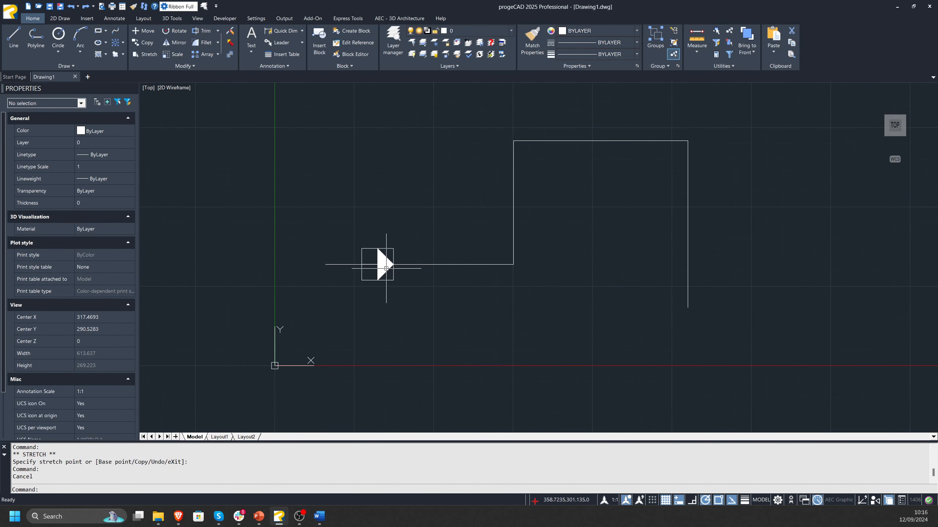
pyautogui.press('Escape')
pyautogui.click(362, 280)
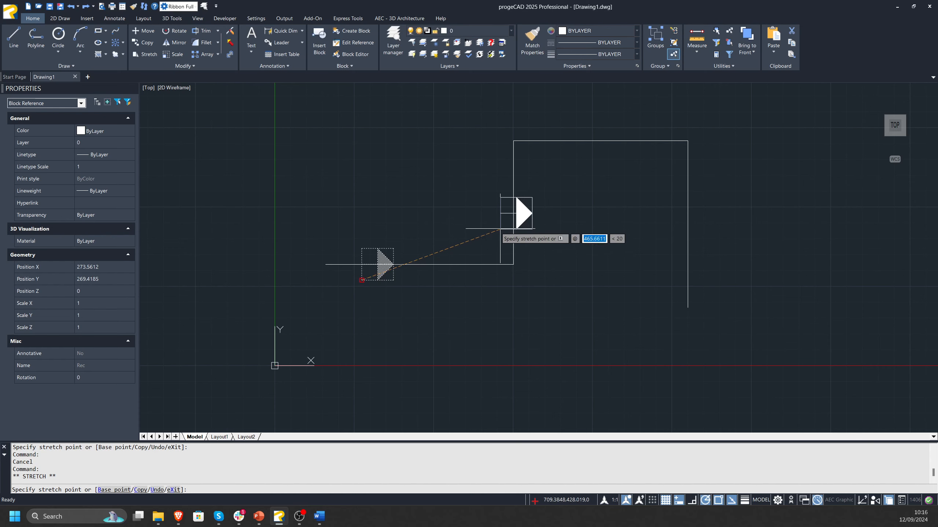
pyautogui.click(518, 210)
pyautogui.click(517, 211)
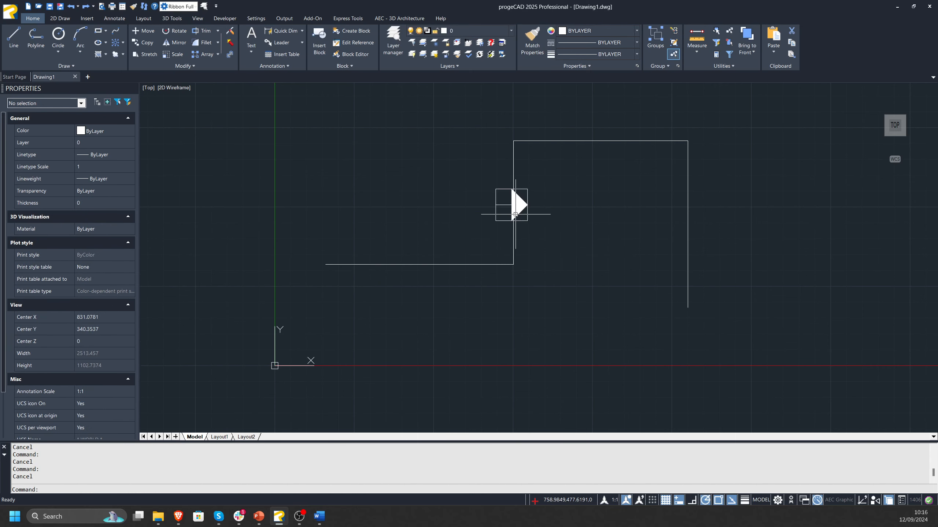
# - Edit the Rec block, adding an alignment parameter from the square's centre to the arrow tip, and close the block editor with the changes saved
pyautogui.doubleClick(516, 208)
pyautogui.click(543, 321)
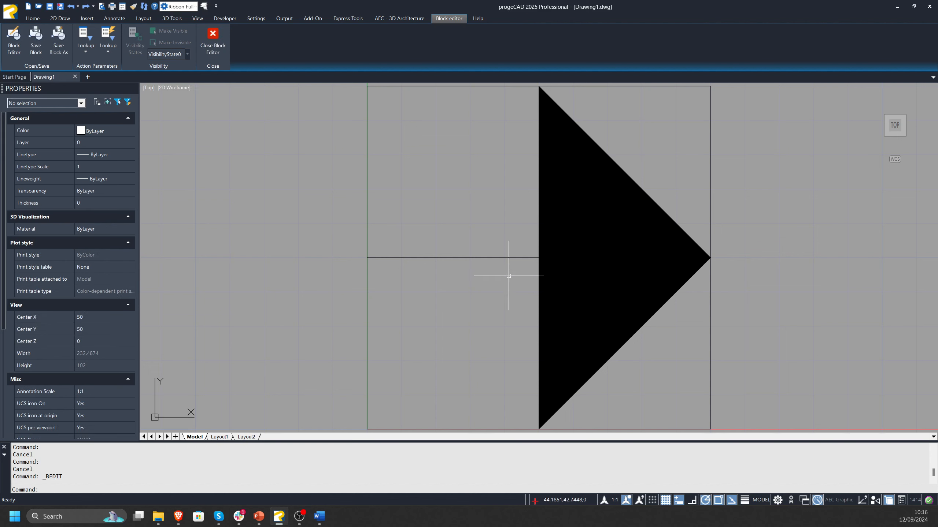
pyautogui.click(89, 53)
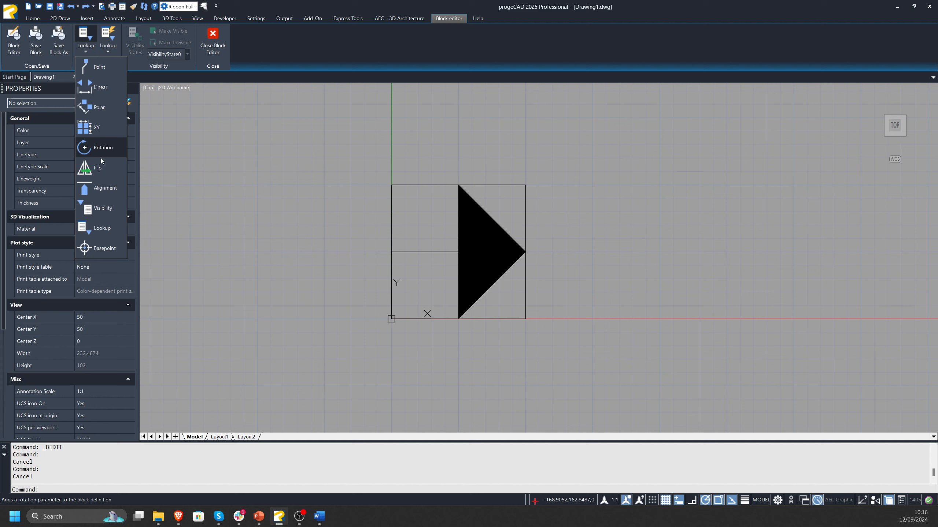
pyautogui.click(103, 189)
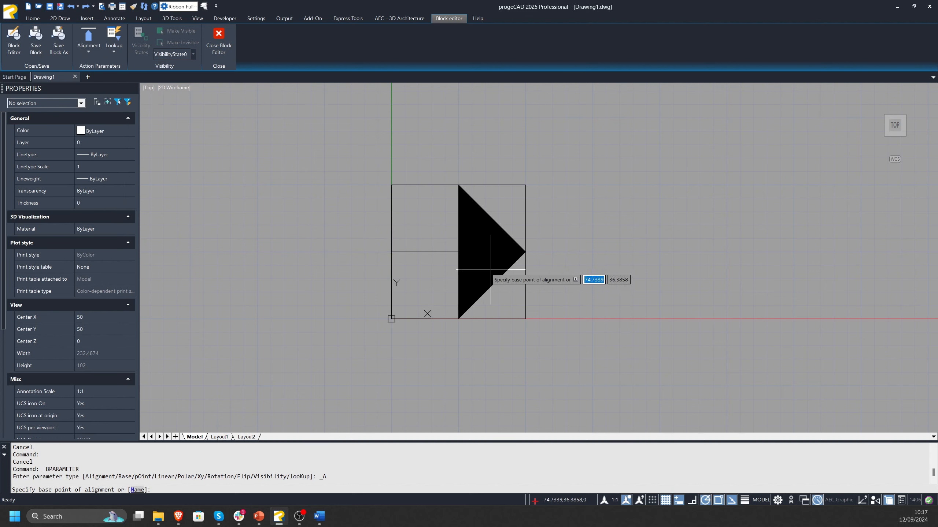
pyautogui.click(457, 252)
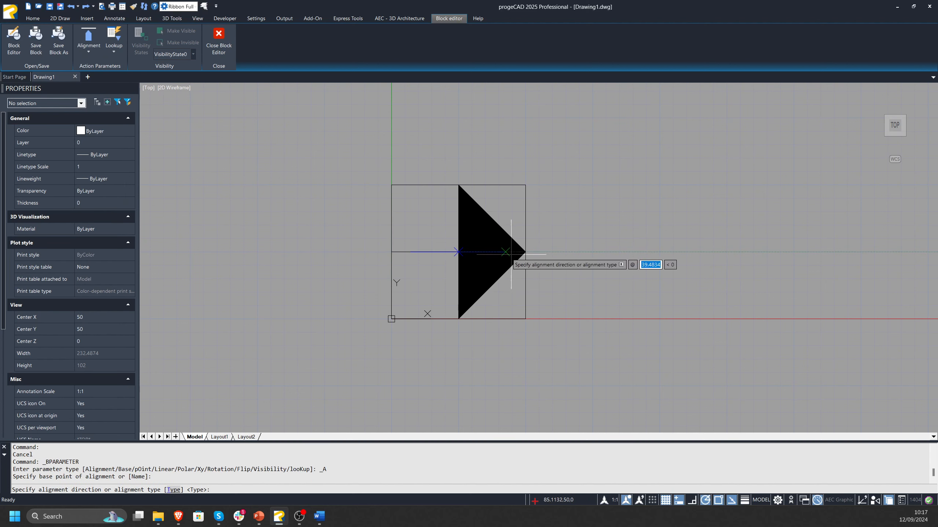
pyautogui.click(525, 253)
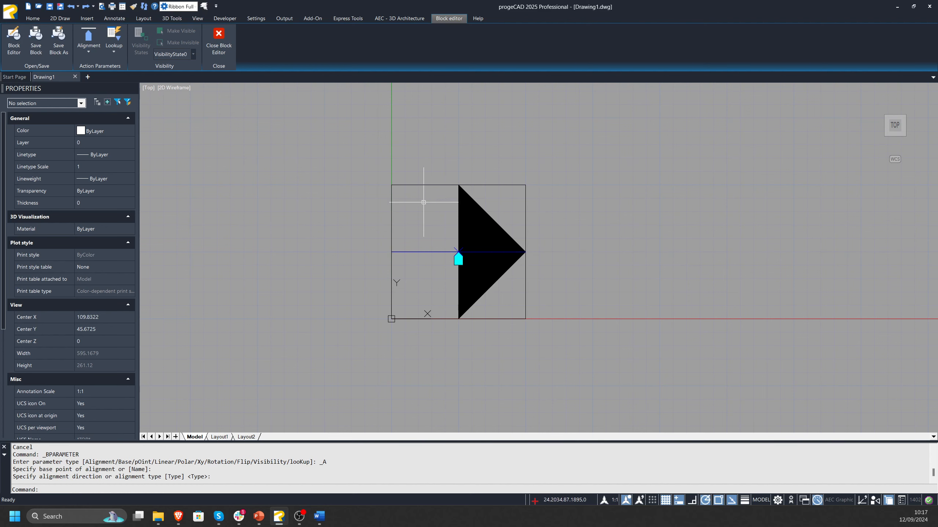
pyautogui.click(218, 37)
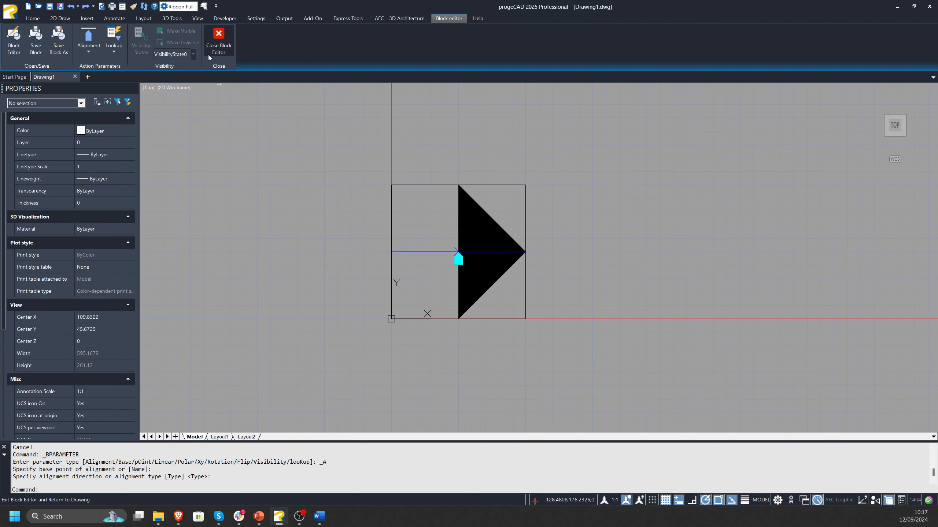
pyautogui.click(444, 242)
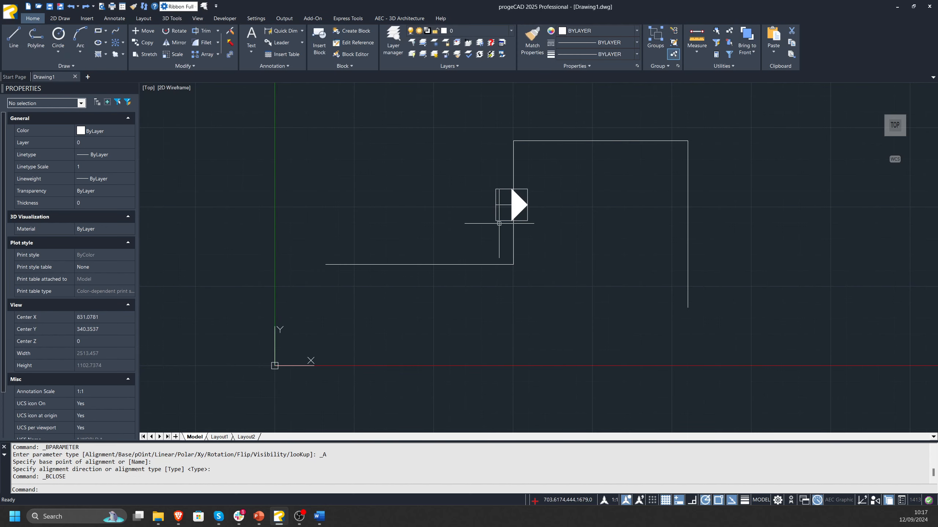
# - Move the arrow block by its alignment grip onto the last vertical line so it aligns with that line
pyautogui.click(503, 210)
pyautogui.click(502, 208)
pyautogui.click(519, 212)
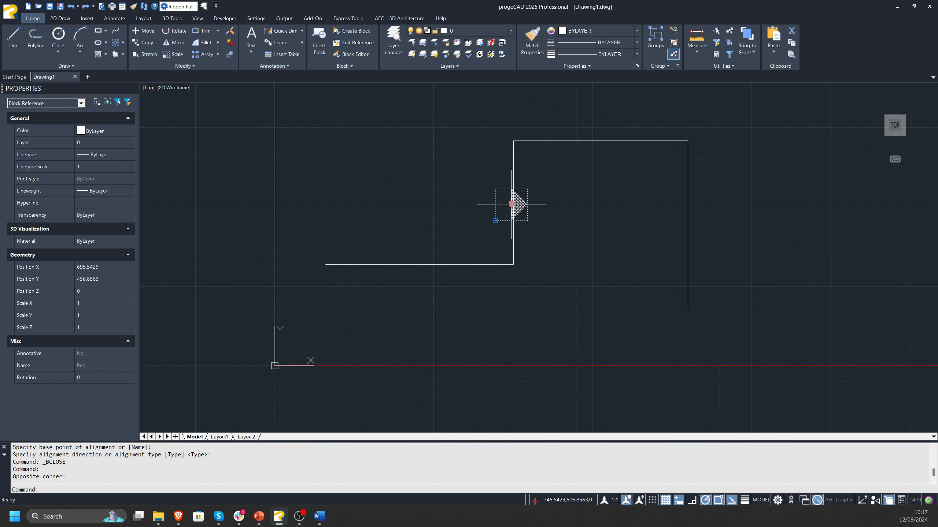
pyautogui.click(511, 204)
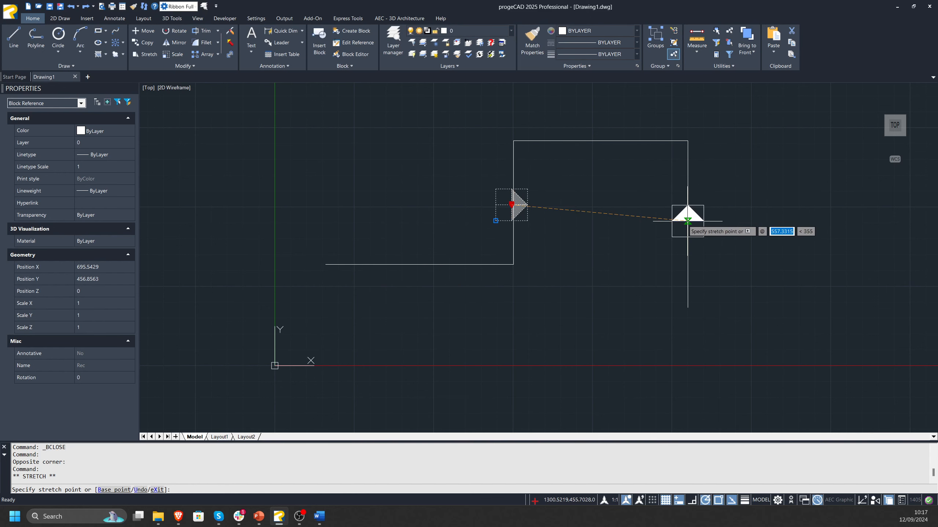
pyautogui.click(687, 221)
pyautogui.press('Escape')
pyautogui.press('Escape')
# - Draw a short slanted line beside the last vertical line
pyautogui.write('line')
pyautogui.press('Return')
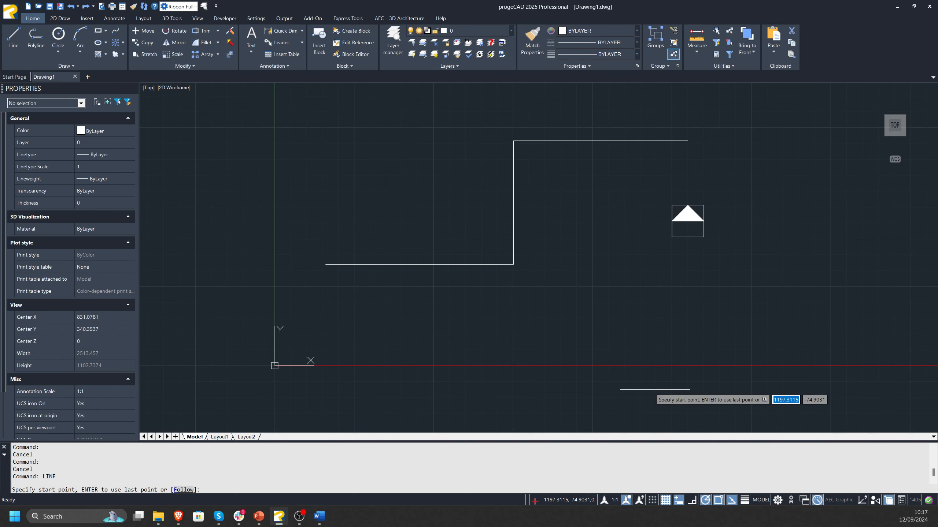
pyautogui.click(808, 279)
pyautogui.click(765, 218)
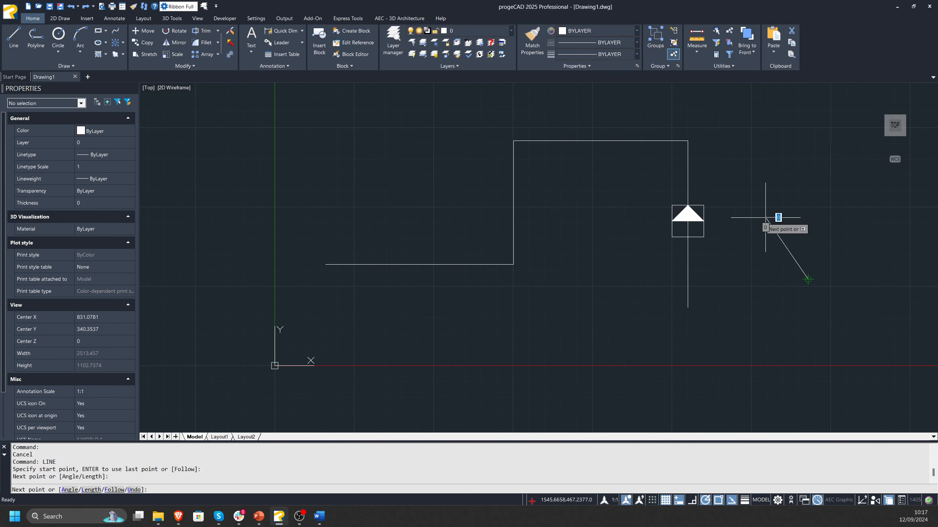
pyautogui.press('Escape')
pyautogui.press('Escape')
# - Move the arrow block by its alignment grip onto the slanted line, and select both objects
pyautogui.click(694, 217)
pyautogui.click(687, 222)
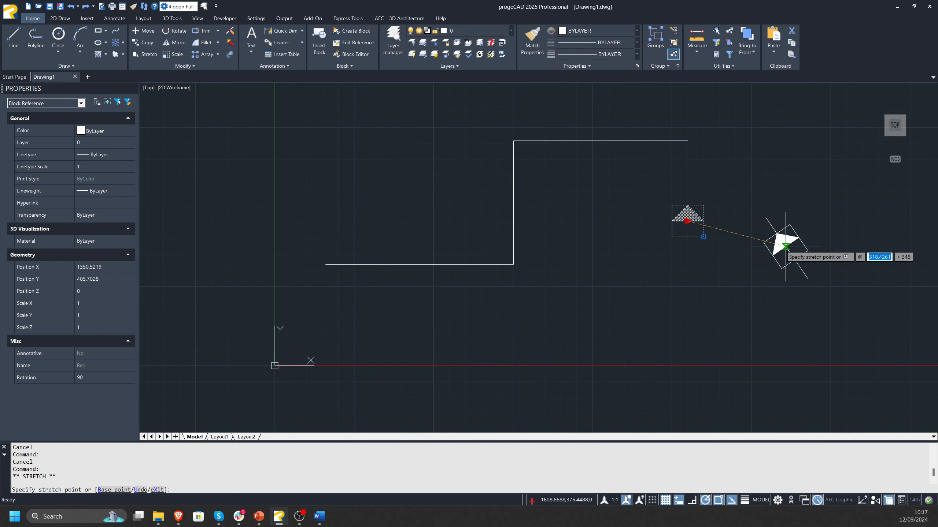
pyautogui.click(780, 237)
pyautogui.press('Escape')
pyautogui.press('Escape')
pyautogui.moveTo(836, 215); pyautogui.dragTo(743, 279)
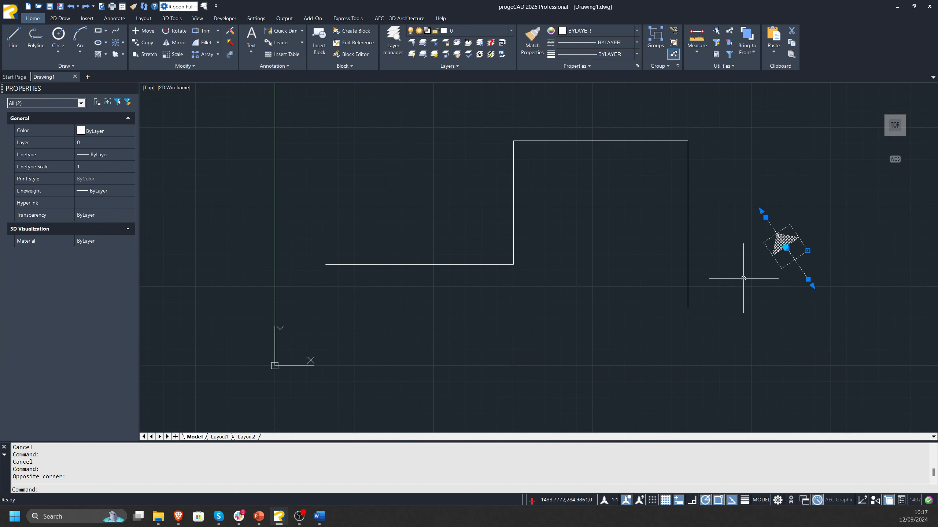
# - Undo the arrow block's last move and delete the slanted line
pyautogui.hotkey('ctrl', 'z')
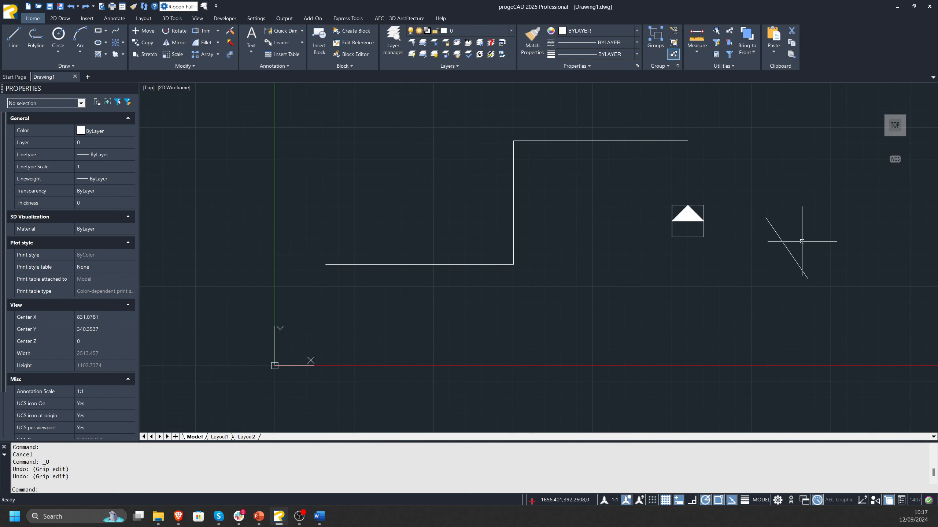
pyautogui.click(796, 244)
pyautogui.press('Delete')
pyautogui.doubleClick(699, 216)
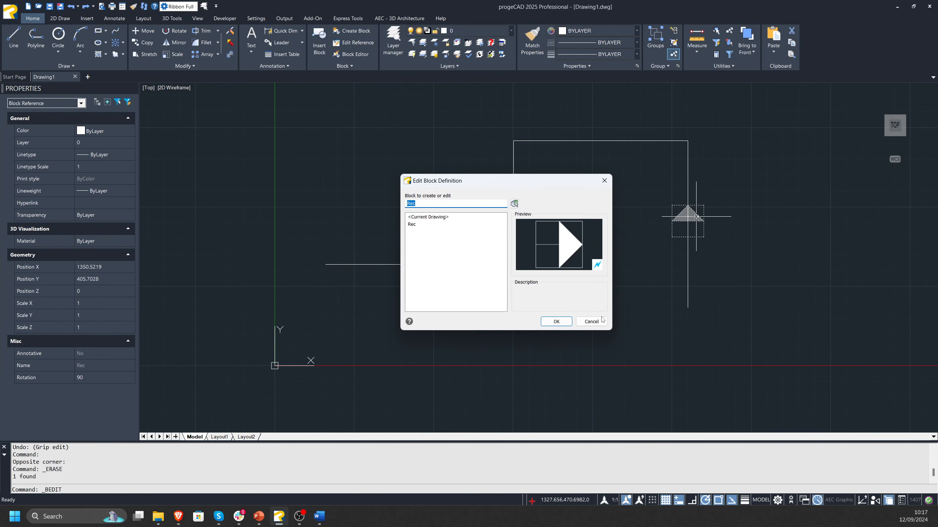
pyautogui.click(553, 318)
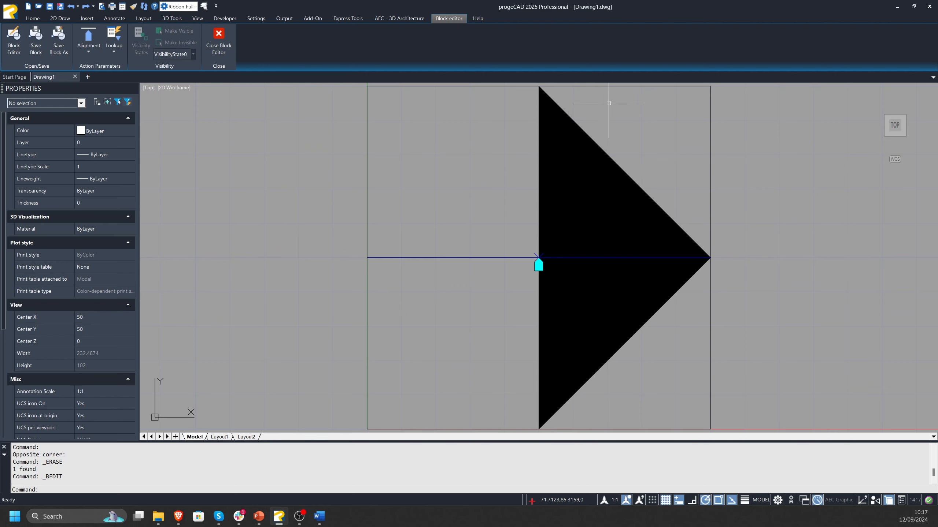
pyautogui.click(218, 40)
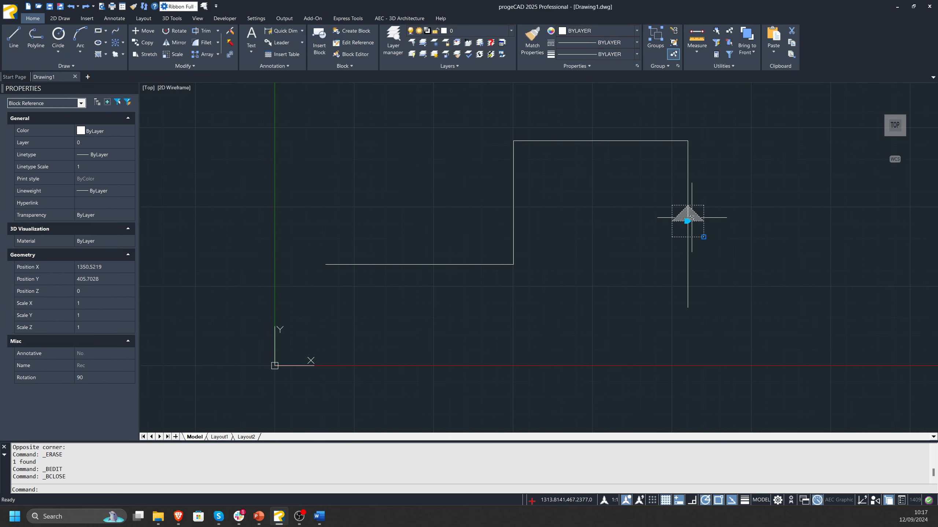
# - Open the Rec block definition in the block editor from the arrow block on the last vertical line
pyautogui.moveTo(702, 234); pyautogui.dragTo(595, 259, button='middle')
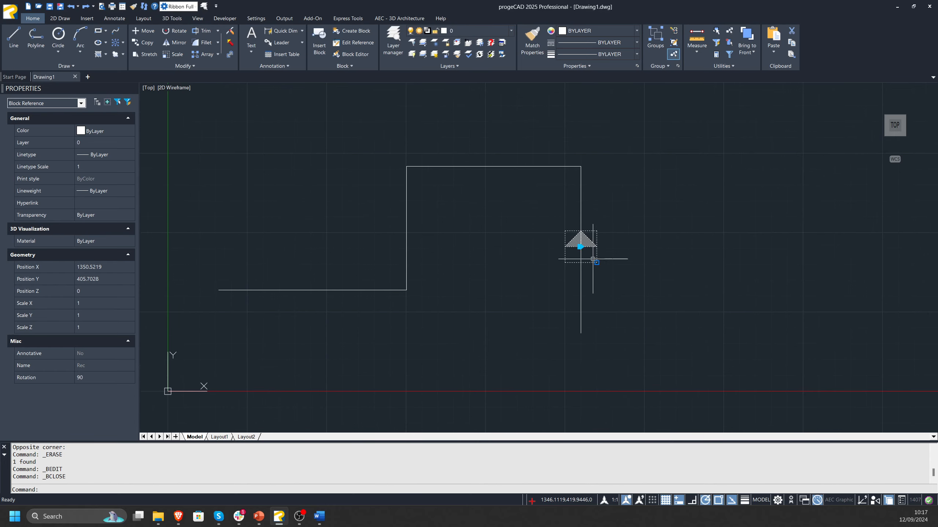
pyautogui.scroll(2, 583, 256)
pyautogui.doubleClick(615, 234)
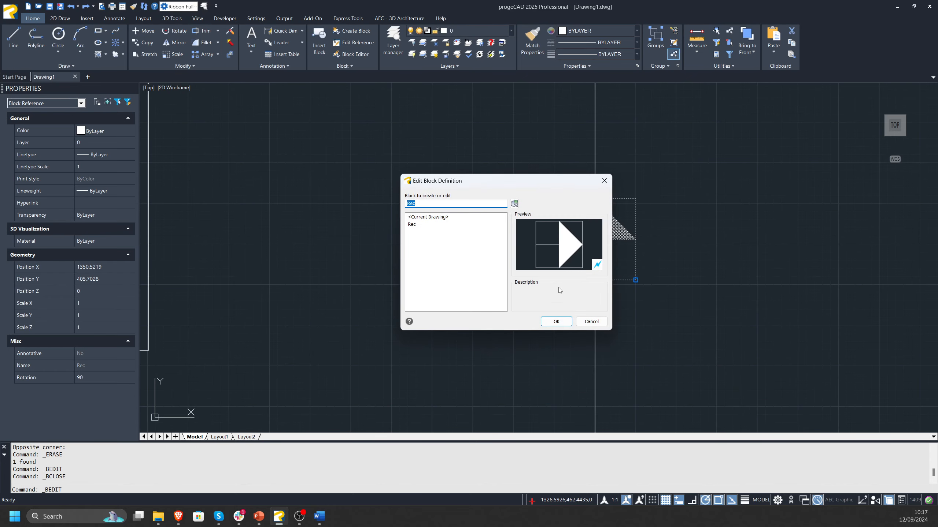
pyautogui.click(557, 320)
pyautogui.press('Escape')
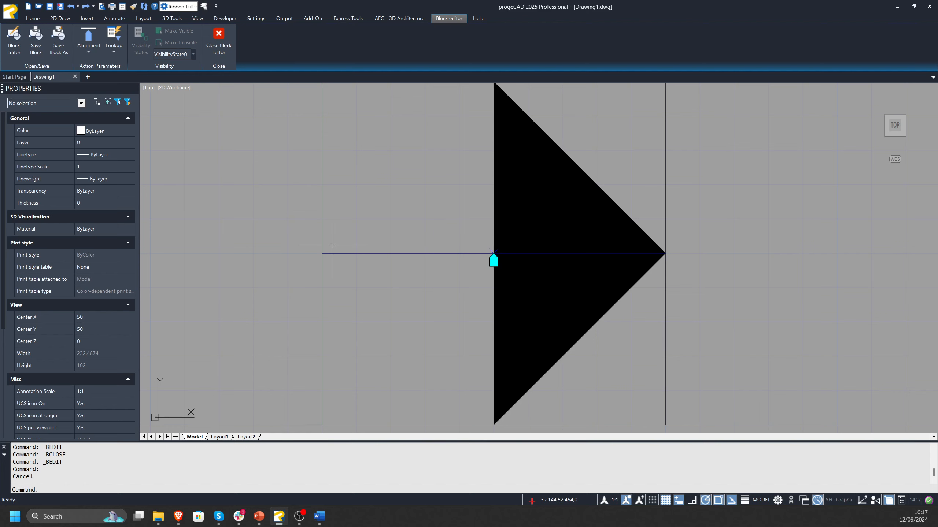
# - Add a flip parameter with a vertical reflection line from the block's centre to the triangle's lower corner, placing its label below the square with one grip
pyautogui.scroll(-2, 333, 245)
pyautogui.scroll(1, 373, 233)
pyautogui.moveTo(243, 217); pyautogui.dragTo(271, 215, button='middle')
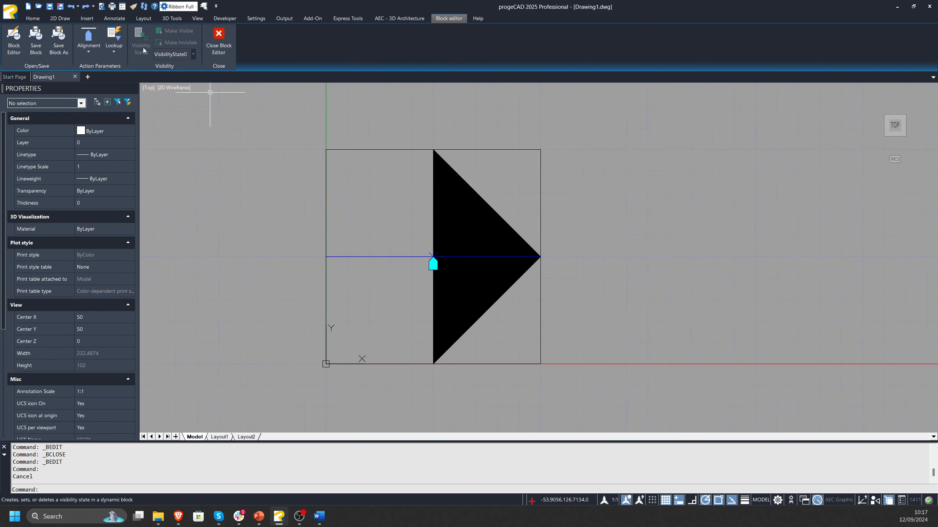
pyautogui.click(98, 55)
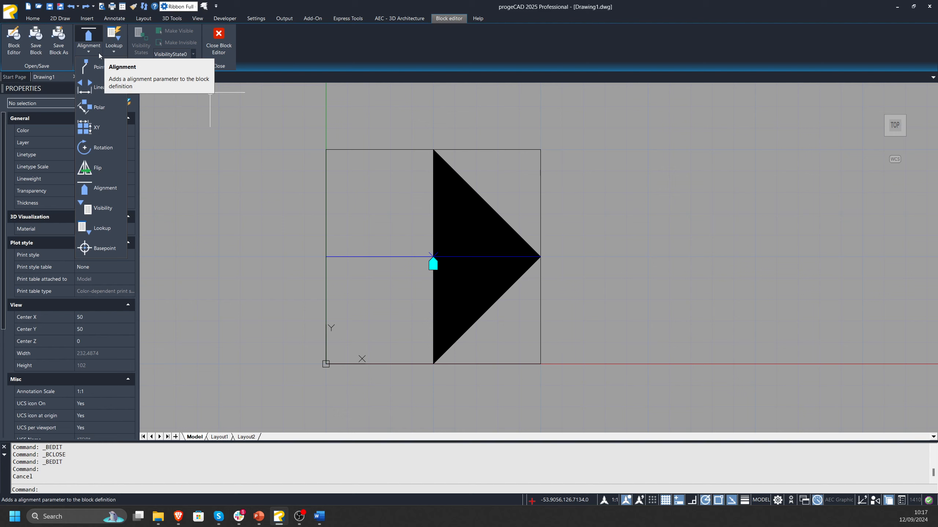
pyautogui.click(93, 173)
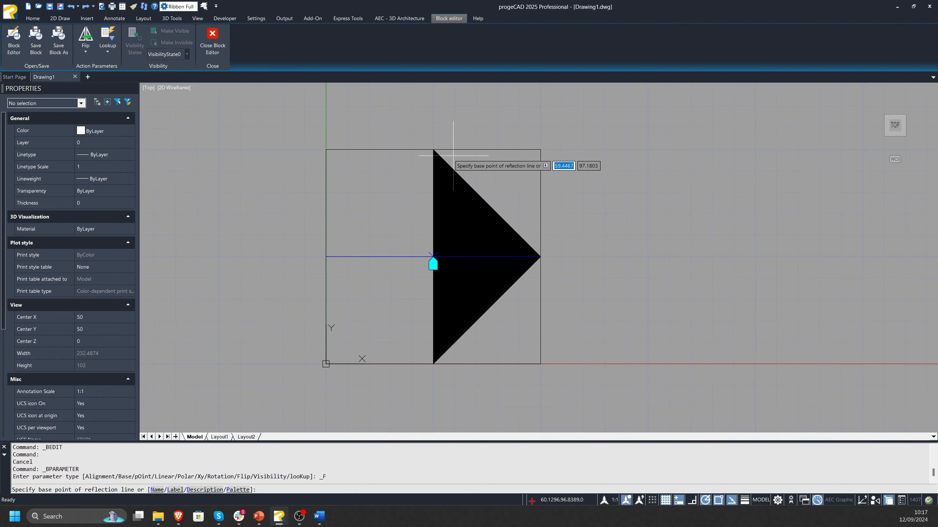
pyautogui.click(431, 258)
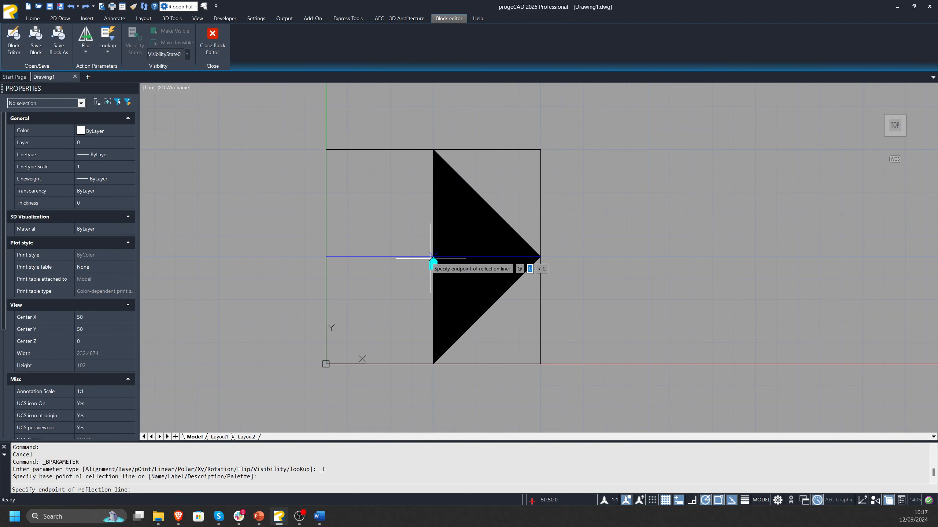
pyautogui.click(433, 364)
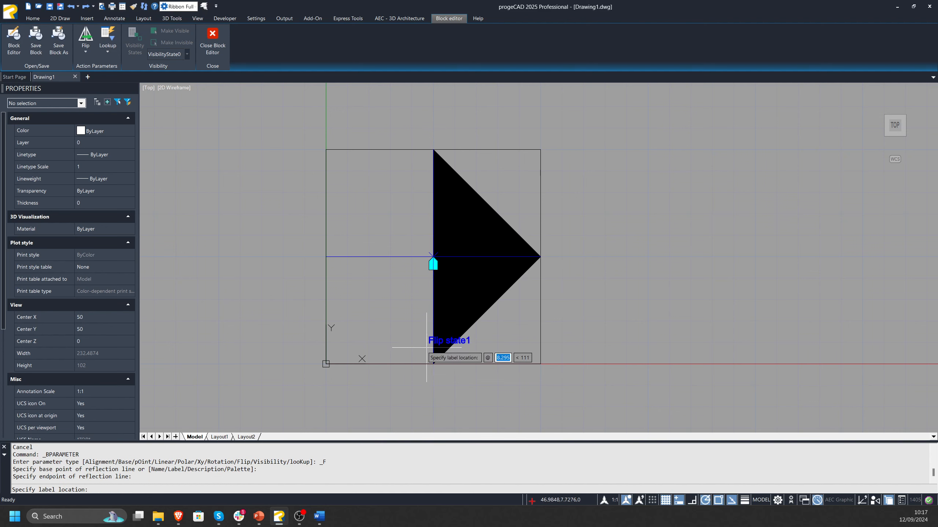
pyautogui.click(440, 381)
pyautogui.click(404, 413)
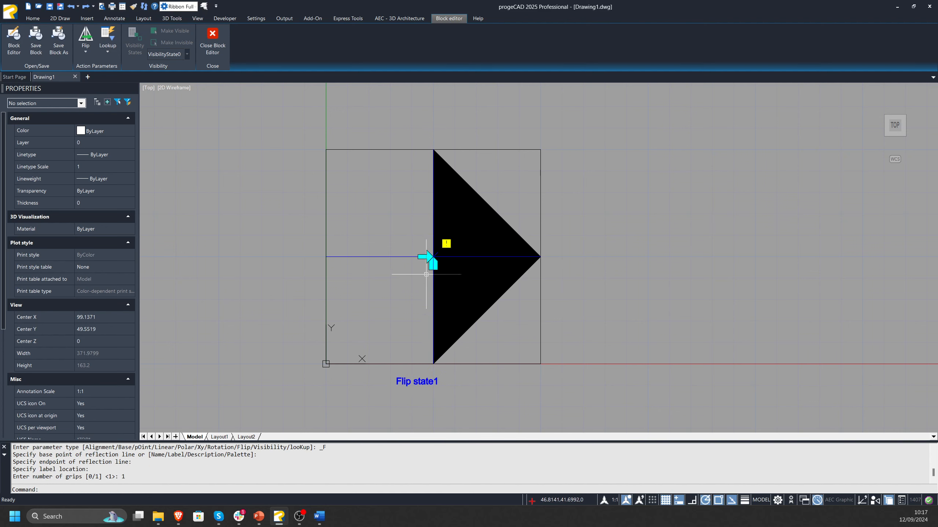
# - Move the flip grip straight down from the block's centre to beside the Flip state1 label below the square
pyautogui.scroll(2, 430, 261)
pyautogui.click(427, 257)
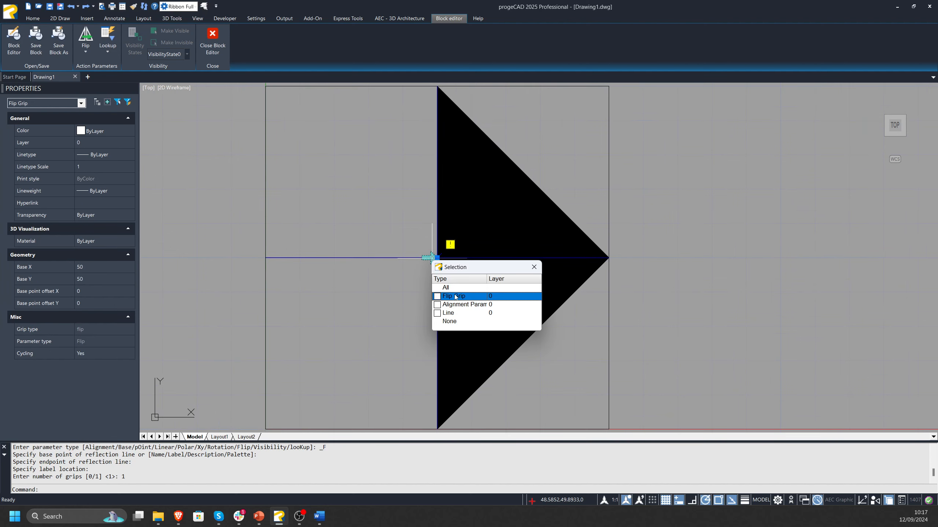
pyautogui.click(456, 297)
pyautogui.click(430, 257)
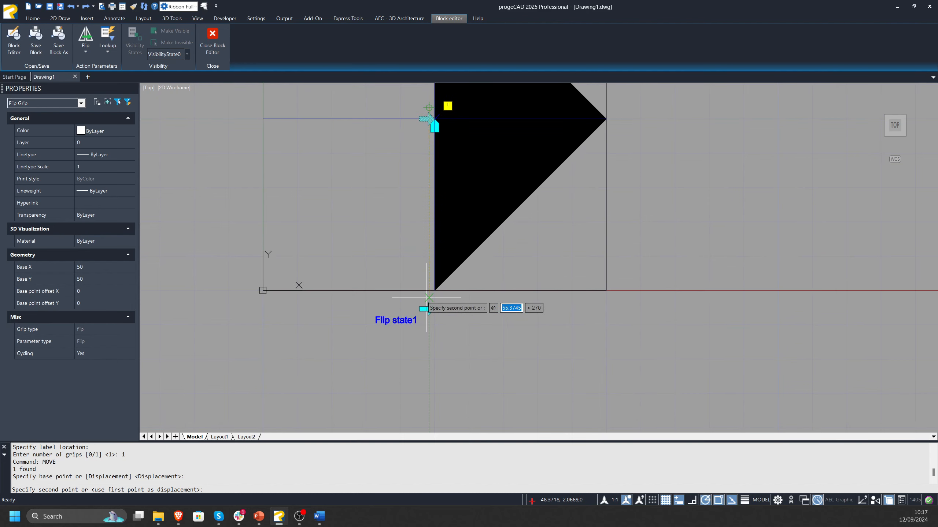
pyautogui.click(429, 302)
pyautogui.press('Escape')
pyautogui.press('Escape')
pyautogui.press('Escape')
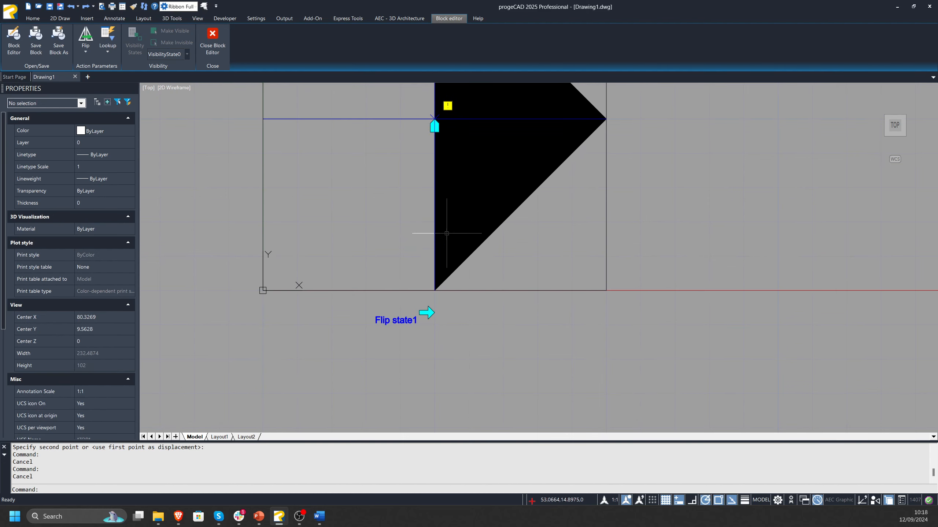
pyautogui.scroll(-1, 451, 233)
pyautogui.click(435, 281)
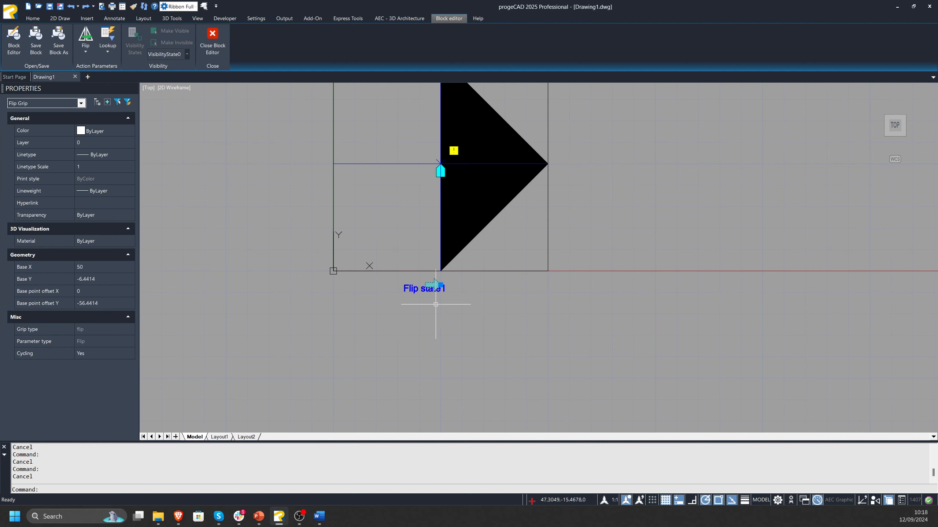
pyautogui.press('Escape')
# - Add a flip action to the Flip state1 parameter with the solid triangle as its selection set
pyautogui.moveTo(460, 264); pyautogui.dragTo(448, 300, button='middle')
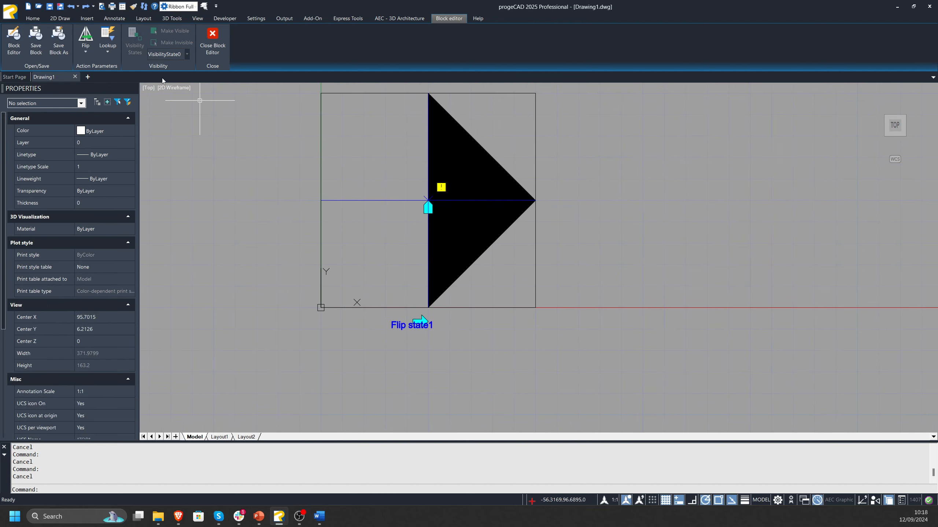
pyautogui.click(112, 53)
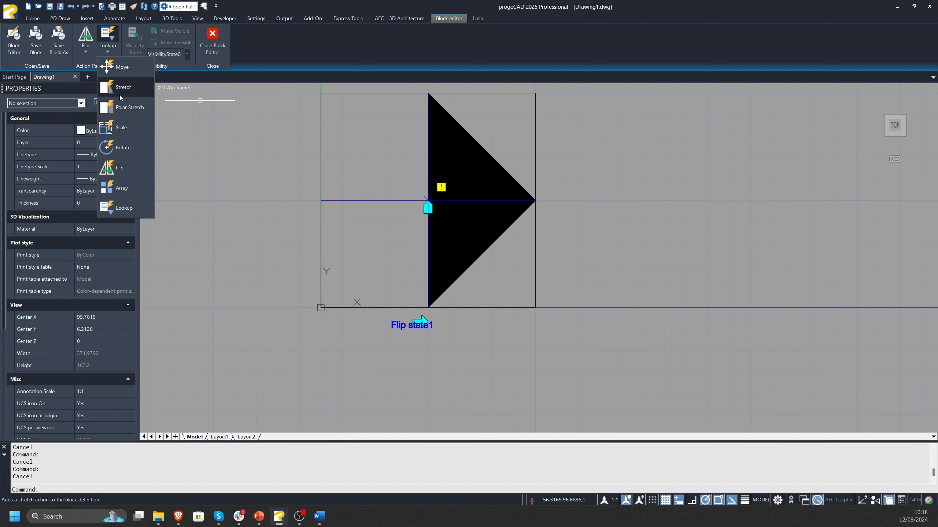
pyautogui.click(120, 169)
pyautogui.moveTo(462, 147); pyautogui.dragTo(432, 186, button='middle')
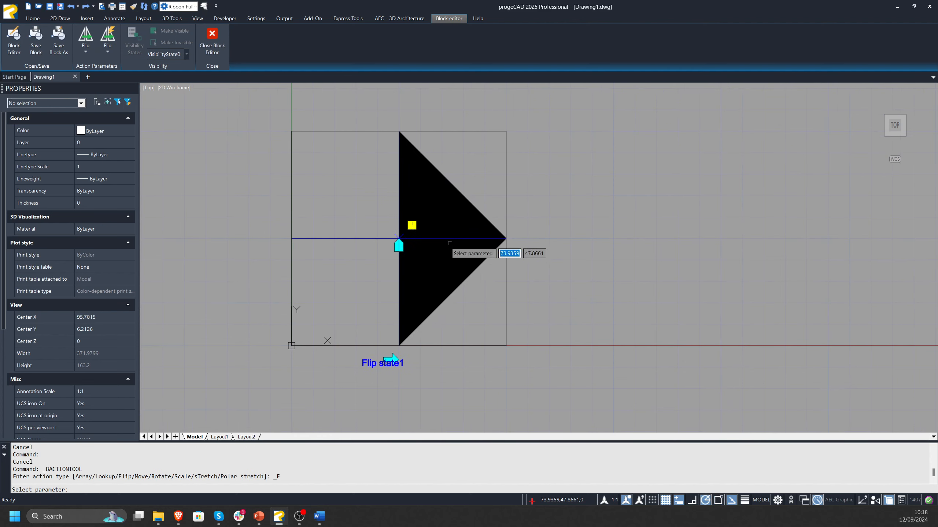
pyautogui.click(377, 365)
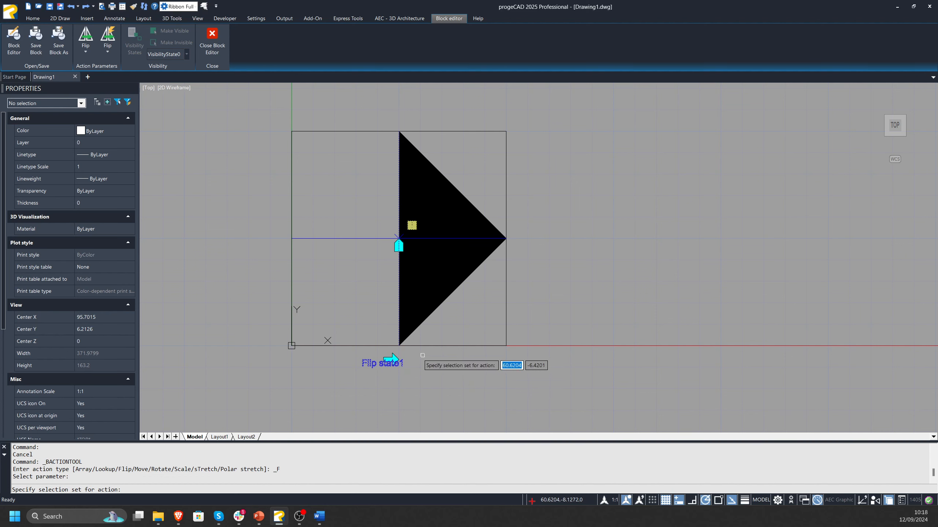
pyautogui.click(441, 283)
pyautogui.press('Return')
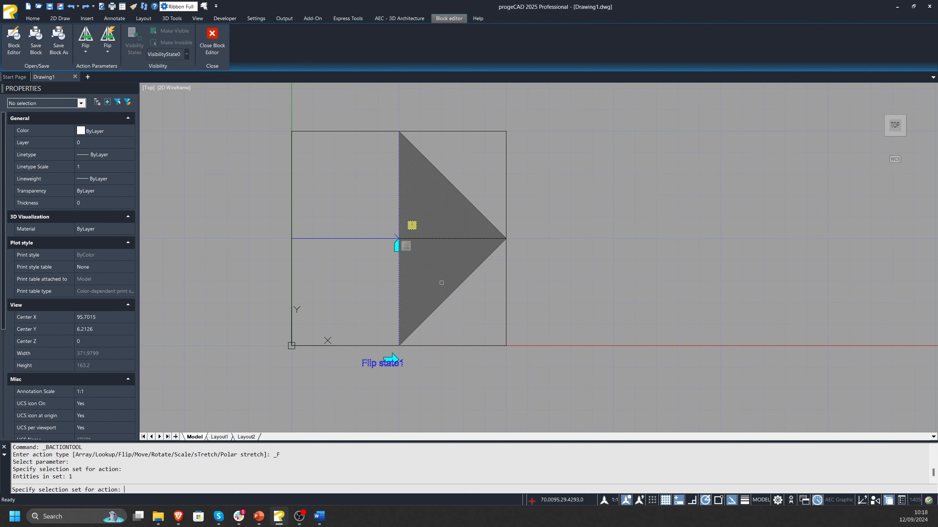
# - Close the block editor and flip the arrow block on the last vertical line using its flip grip
pyautogui.click(212, 40)
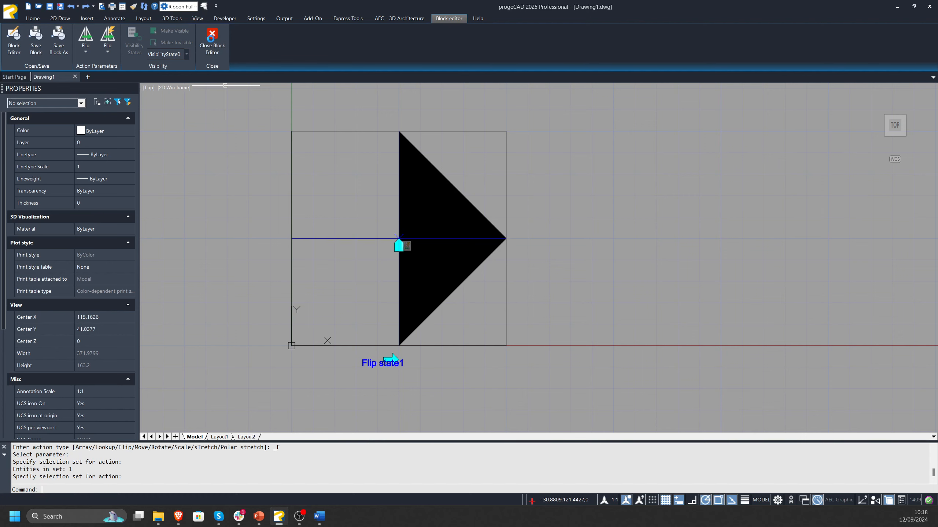
pyautogui.click(454, 239)
pyautogui.click(593, 224)
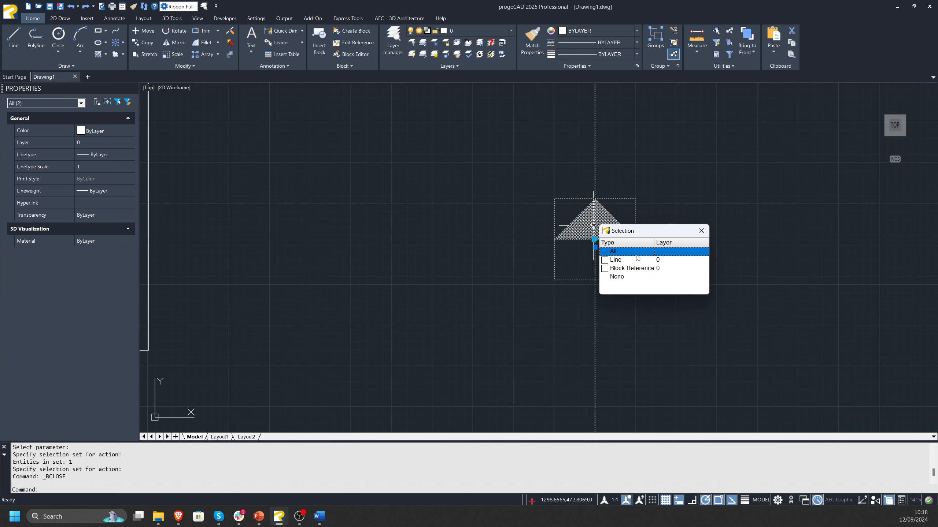
pyautogui.press('Escape')
pyautogui.click(573, 228)
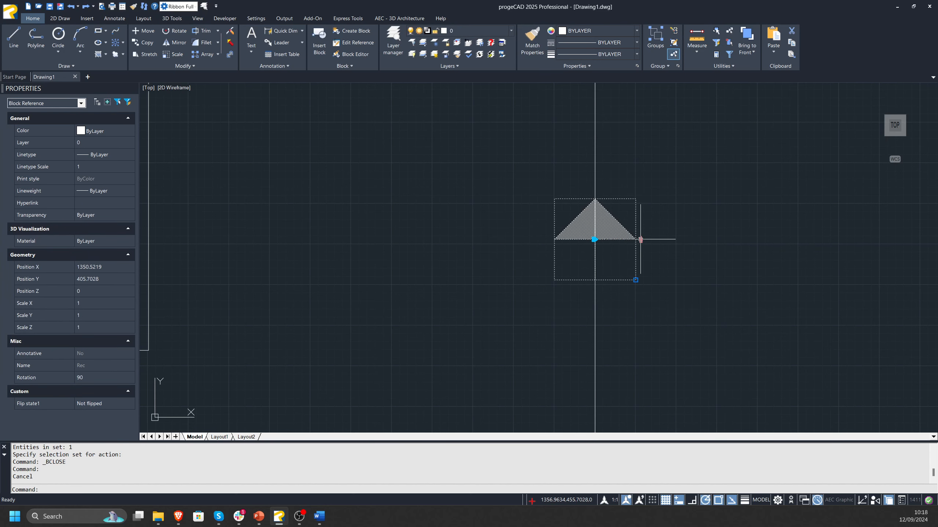
pyautogui.moveTo(640, 239); pyautogui.dragTo(485, 251, button='middle')
pyautogui.scroll(4, 459, 248)
pyautogui.click(465, 249)
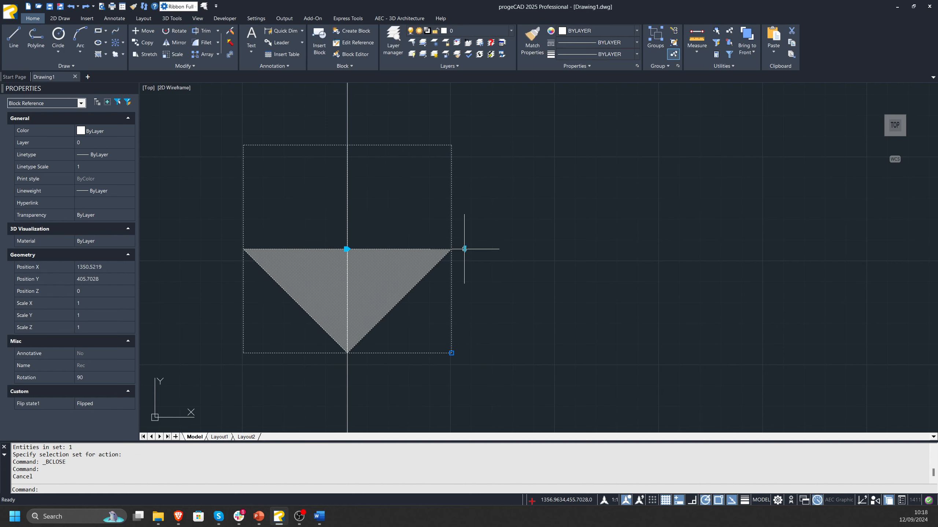
# - Move the arrow block by its alignment grip onto the upper horizontal line and flip its arrow direction there
pyautogui.scroll(-5, 454, 254)
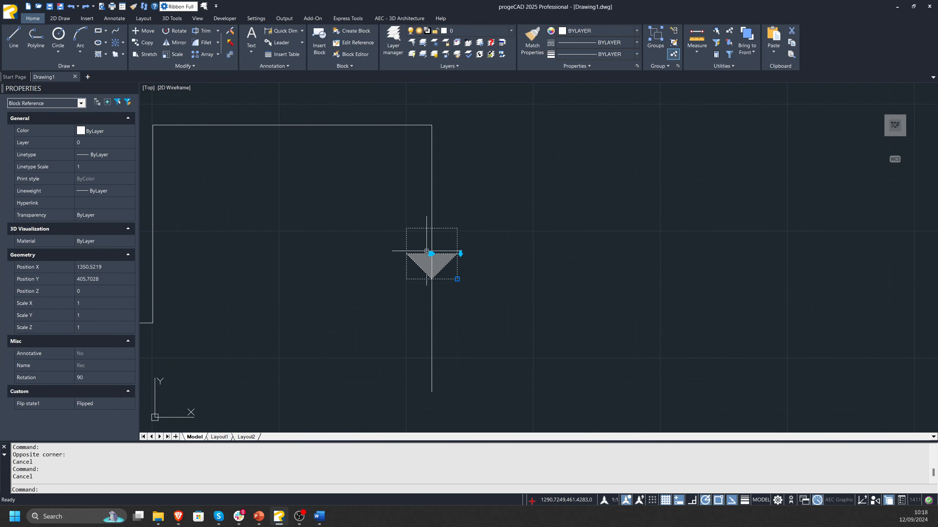
pyautogui.scroll(-5, 431, 253)
pyautogui.click(430, 231)
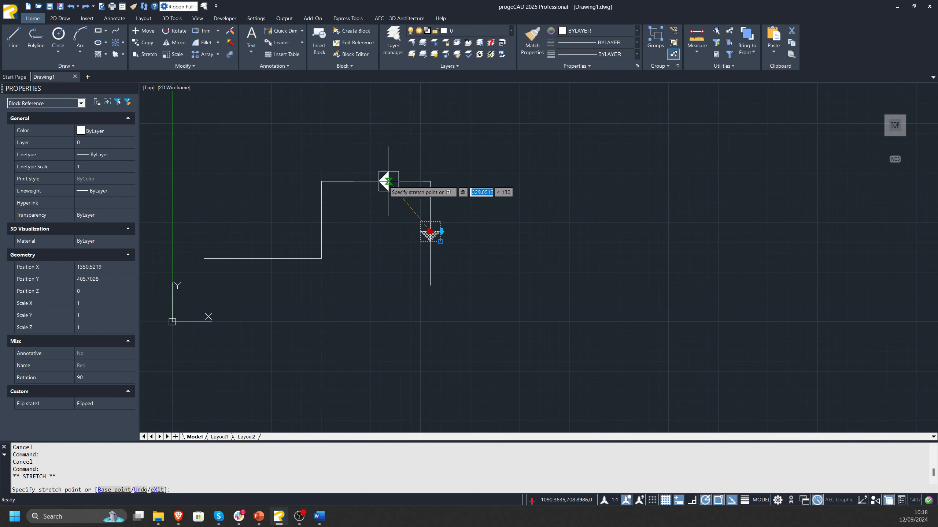
pyautogui.scroll(4, 369, 181)
pyautogui.click(378, 222)
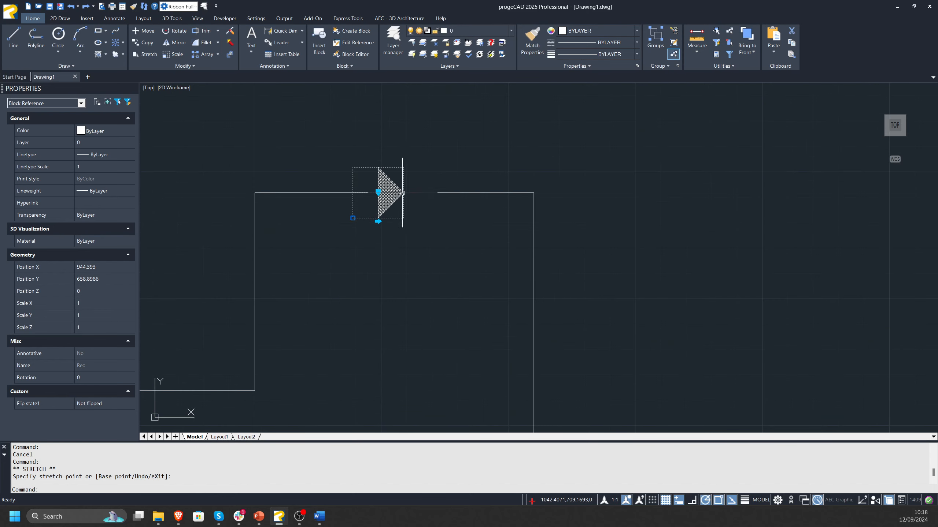
pyautogui.scroll(-4, 415, 207)
pyautogui.press('Escape')
pyautogui.press('Escape')
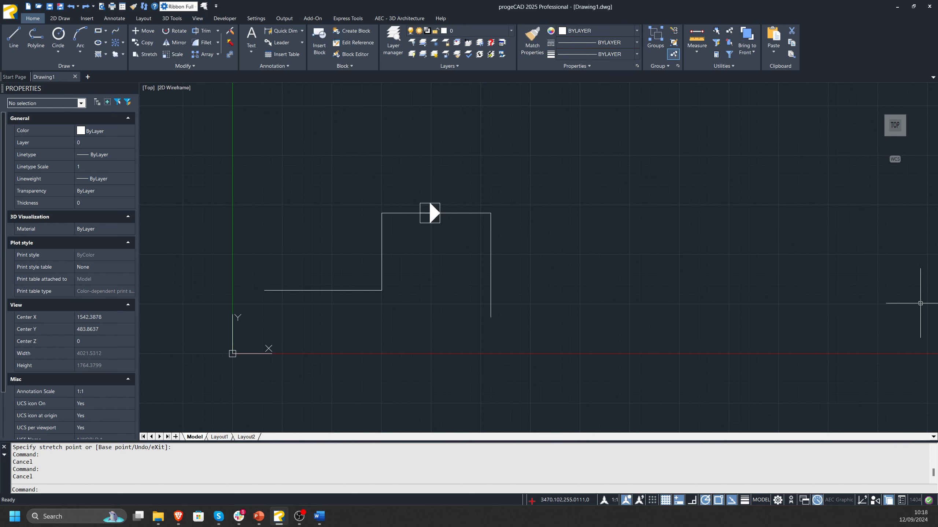
pyautogui.click(433, 206)
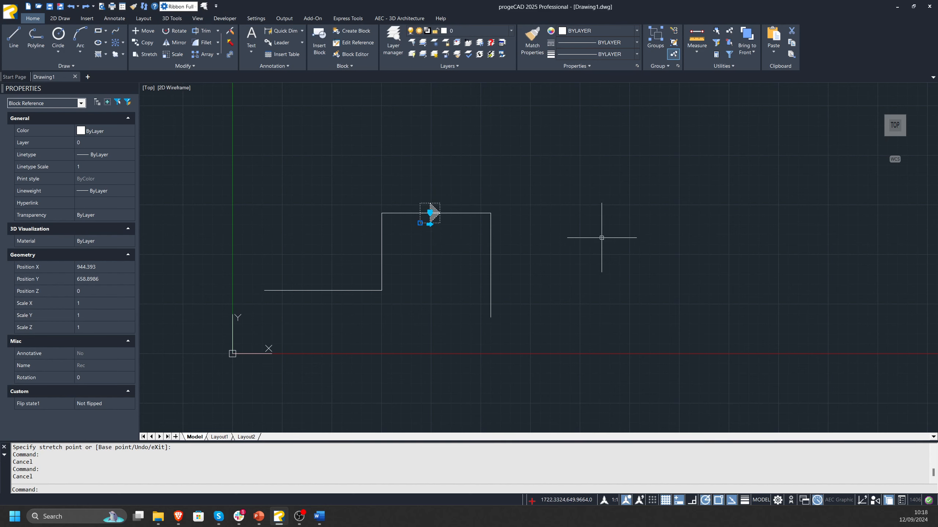
pyautogui.rightClick(437, 213)
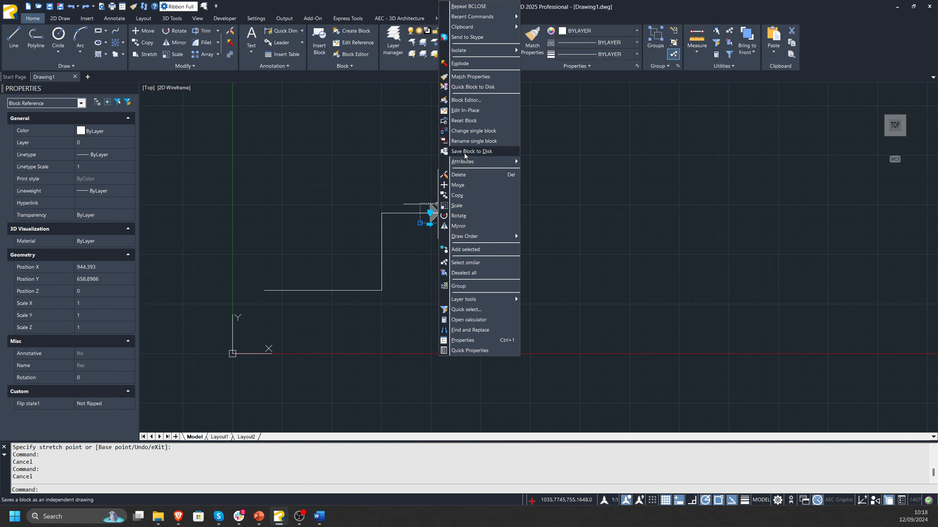
pyautogui.press('Escape')
pyautogui.press('Escape')
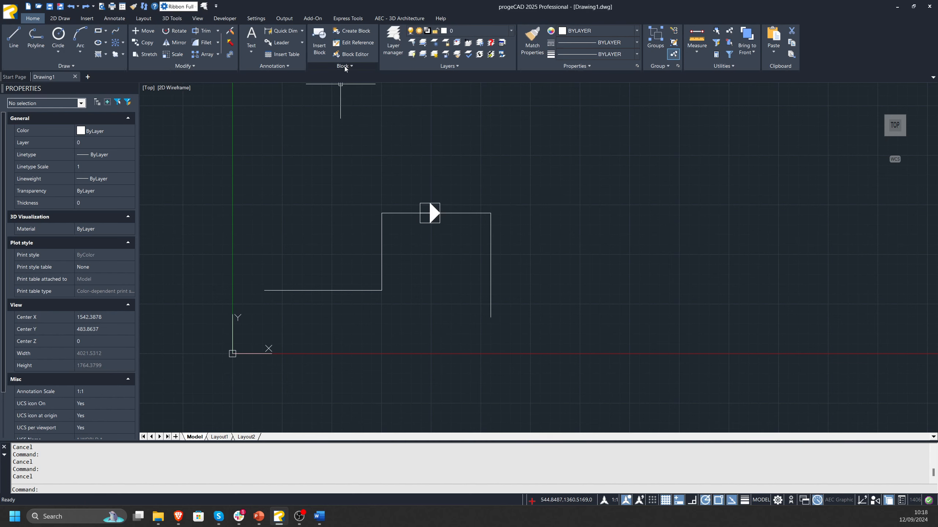
# - Try to insert another Rec block below the upper horizontal line with a scale factor of 1
pyautogui.click(318, 52)
pyautogui.click(471, 188)
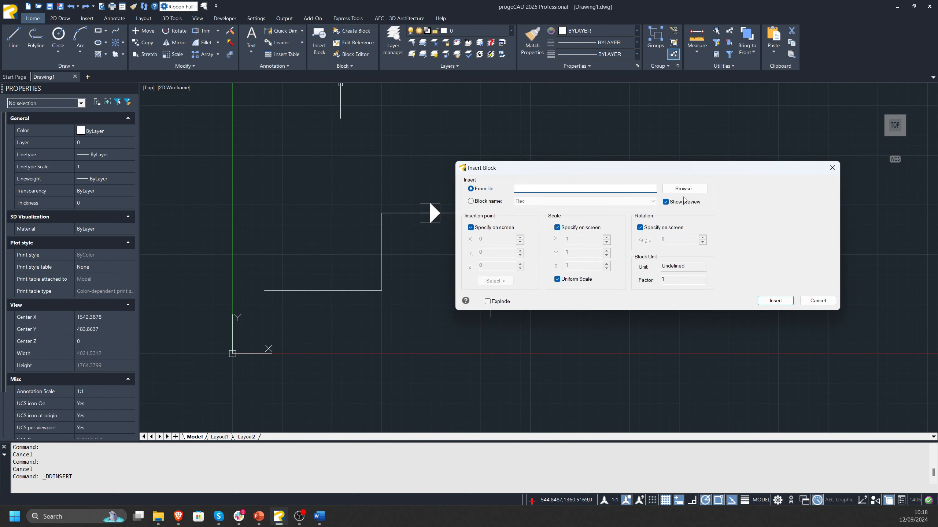
pyautogui.click(470, 202)
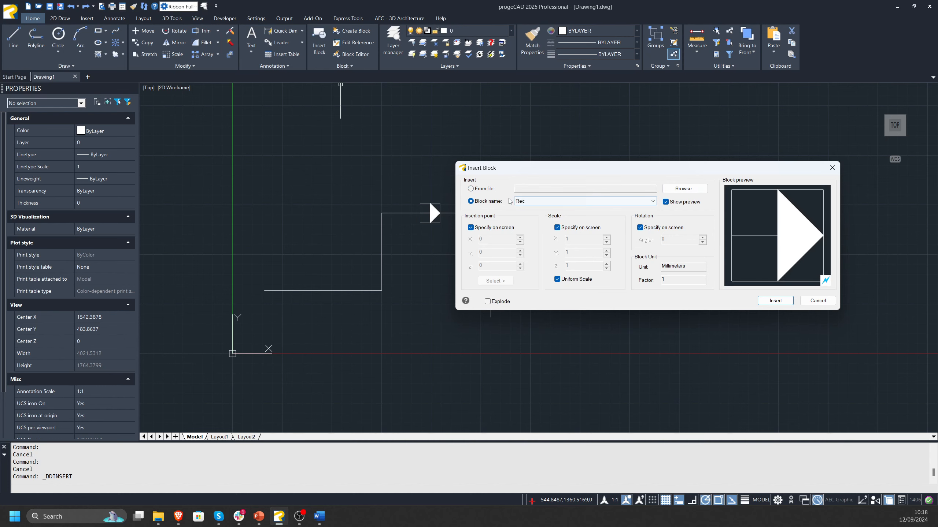
pyautogui.click(781, 300)
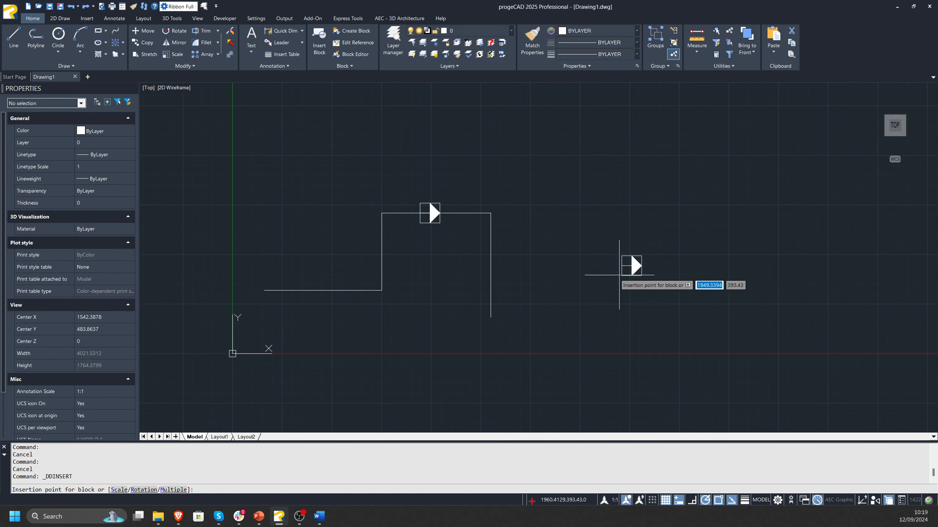
pyautogui.click(458, 273)
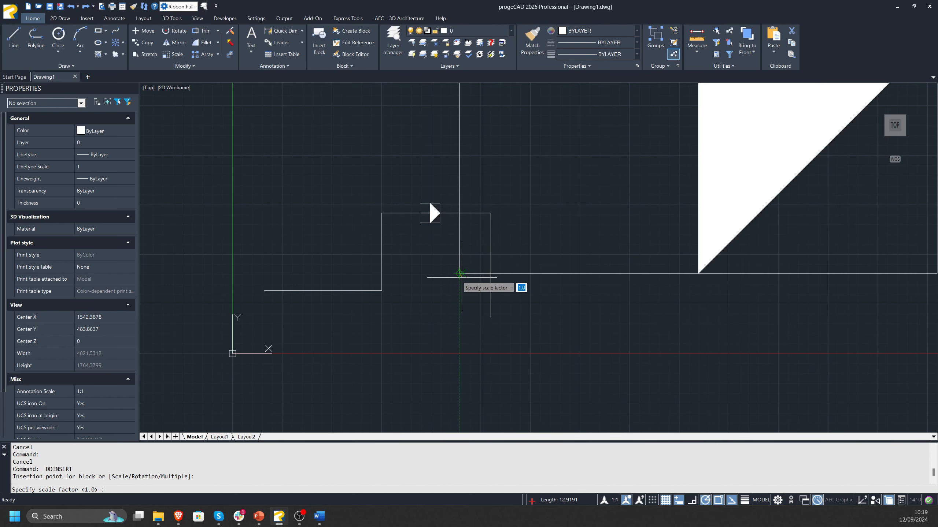
pyautogui.write('1')
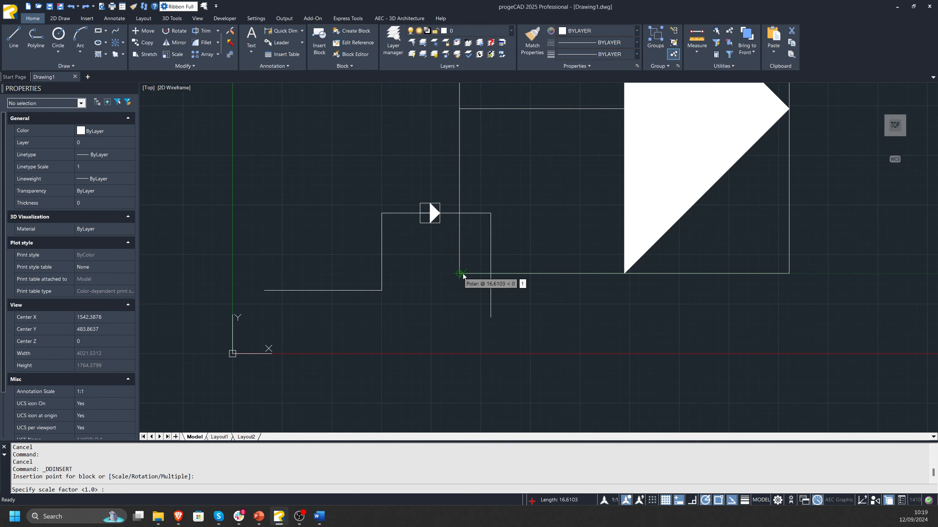
pyautogui.press('Return')
pyautogui.press('Escape')
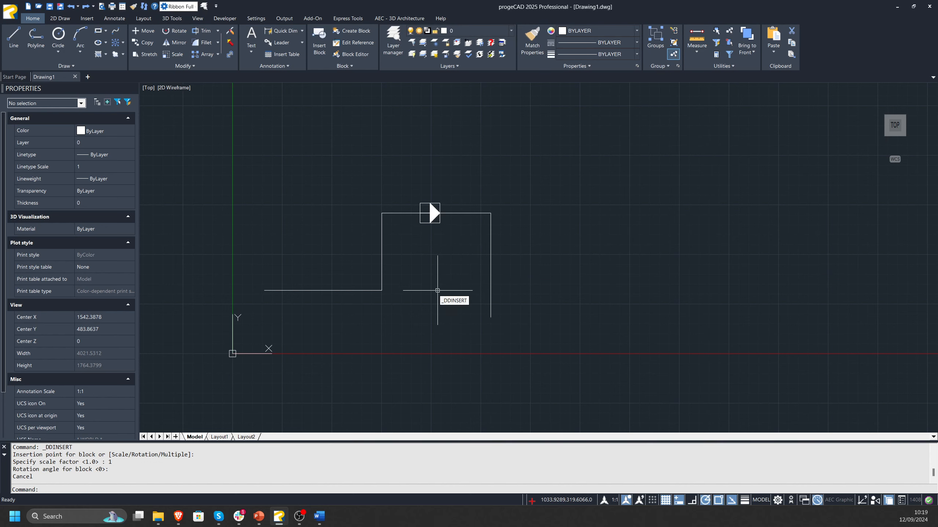
# - Insert a second Rec block between the two vertical lines, below the existing arrow block, with scale factor 1 and rotation 0
pyautogui.press('Return')
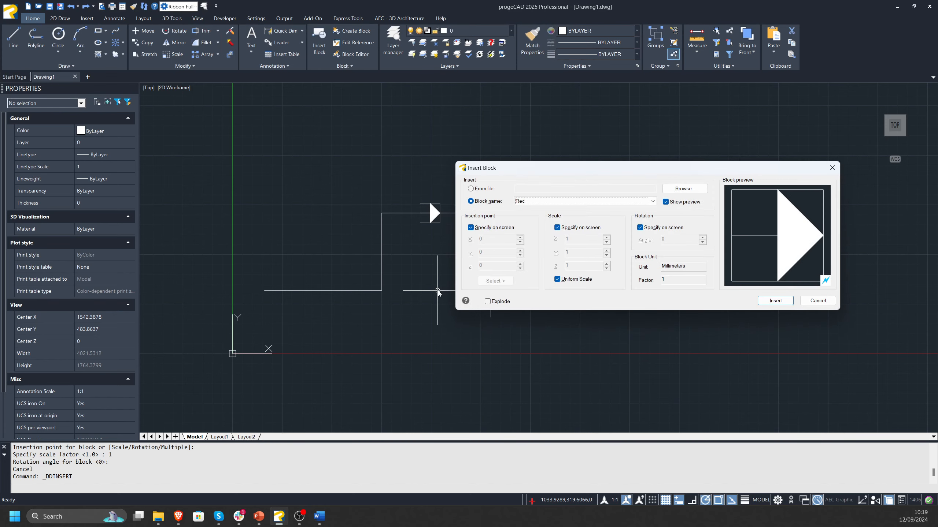
pyautogui.click(785, 302)
pyautogui.click(425, 292)
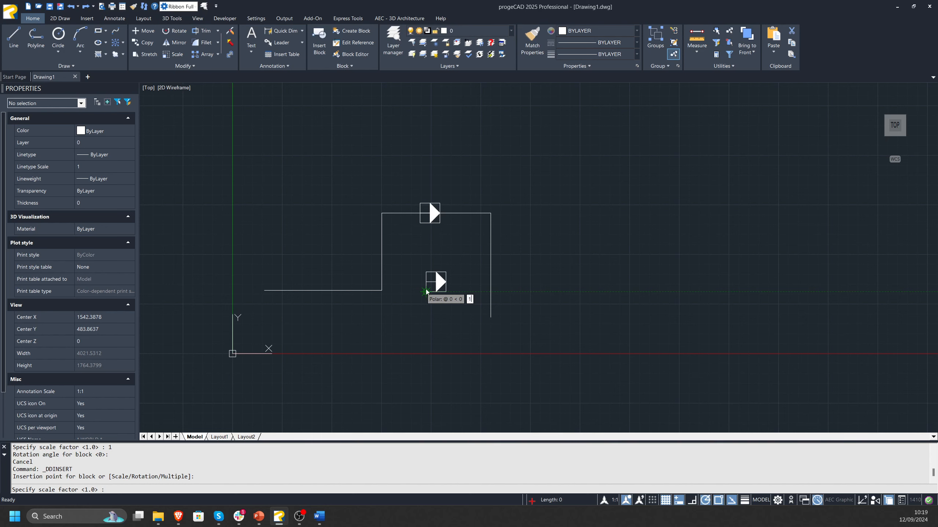
pyautogui.press('Return')
pyautogui.press('Return')
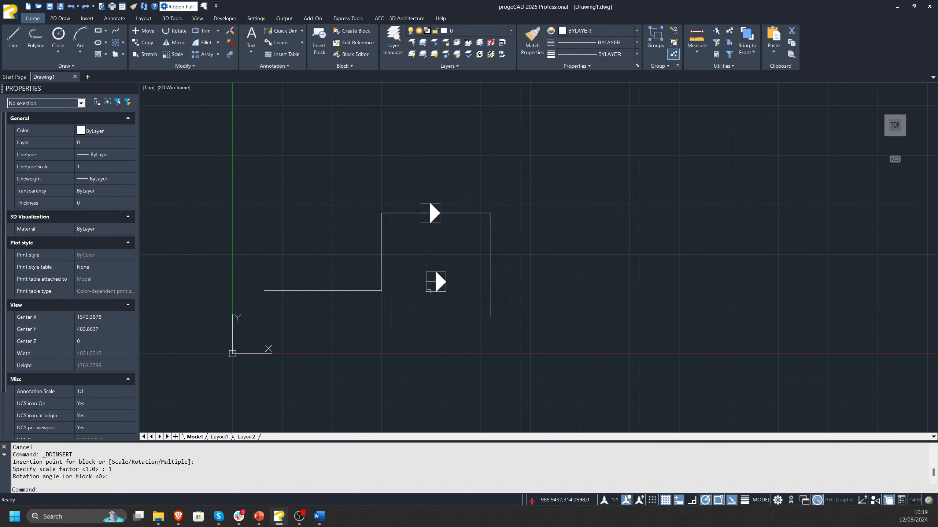
# - Move the lower Rec block by its alignment grip onto the vertical line at the far end and deselect it
pyautogui.click(452, 277)
pyautogui.click(434, 282)
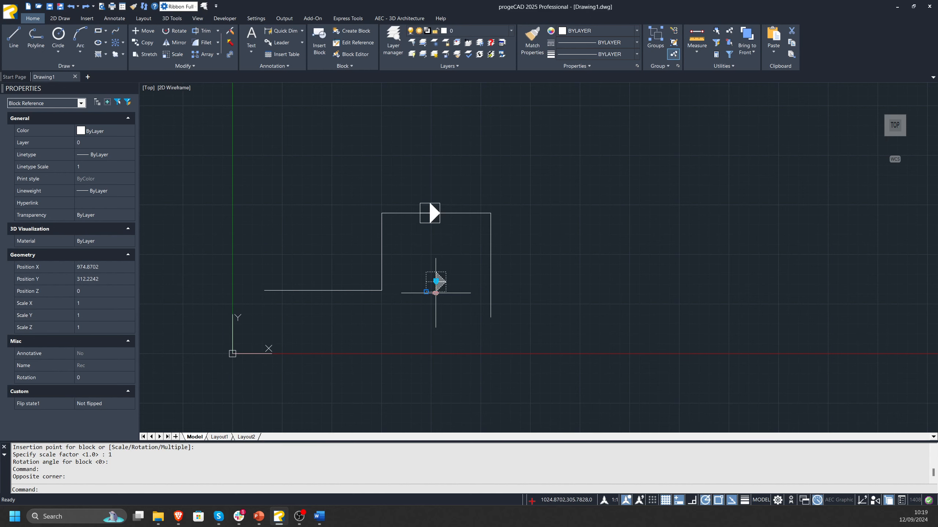
pyautogui.click(435, 281)
pyautogui.click(490, 264)
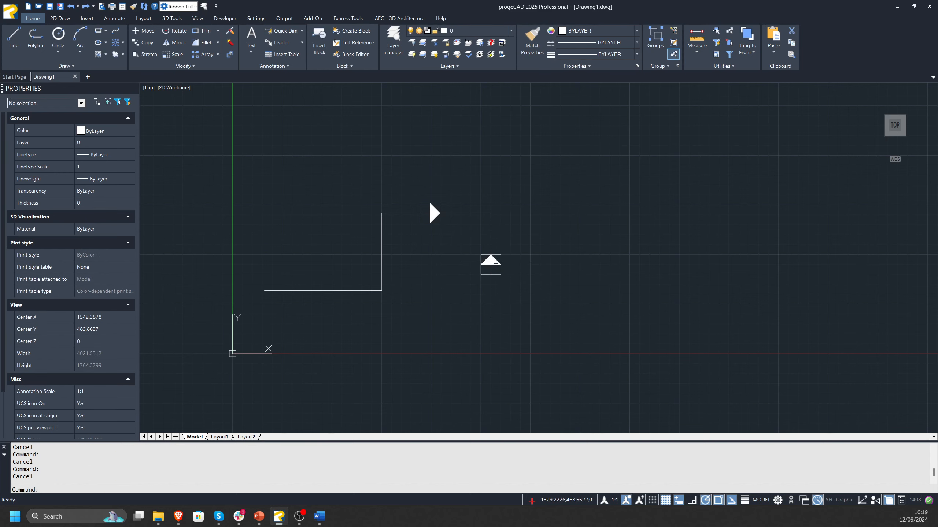
pyautogui.press('Escape')
pyautogui.press('Escape')
pyautogui.press('Escape')
# - Erase the Rec block from the last vertical line
pyautogui.click(505, 251)
pyautogui.click(497, 273)
pyautogui.press('Delete')
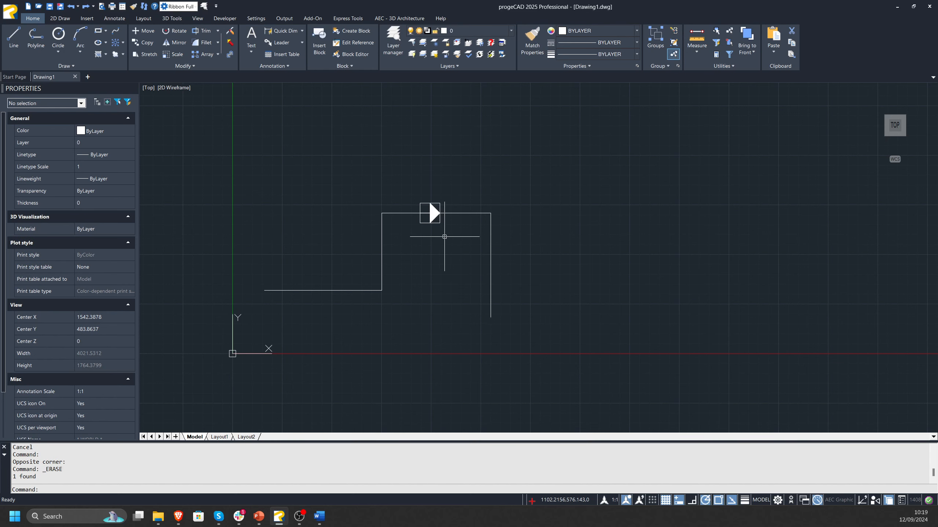
pyautogui.press('Delete')
pyautogui.click(459, 194)
pyautogui.press('Escape')
pyautogui.press('Escape')
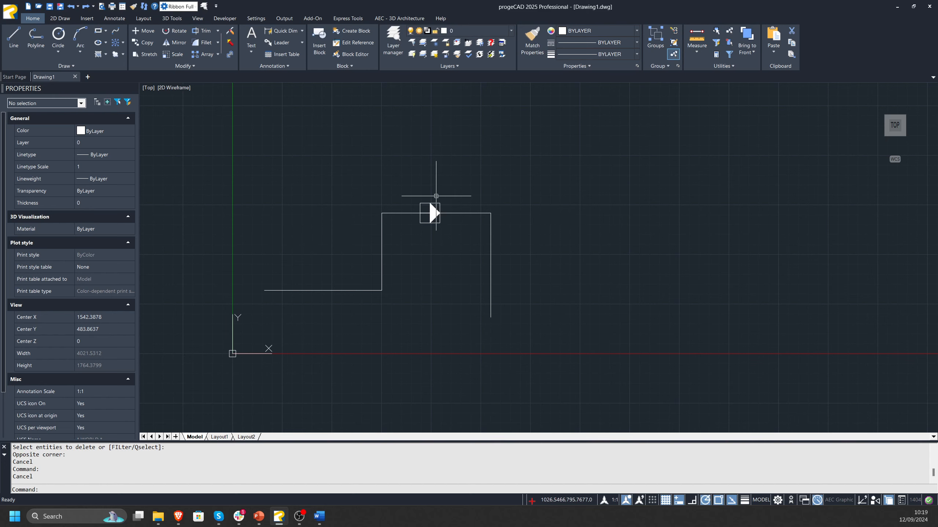
# - Erase the remaining Rec block together with all the connected lines
pyautogui.click(502, 184)
pyautogui.click(257, 320)
pyautogui.press('Delete')
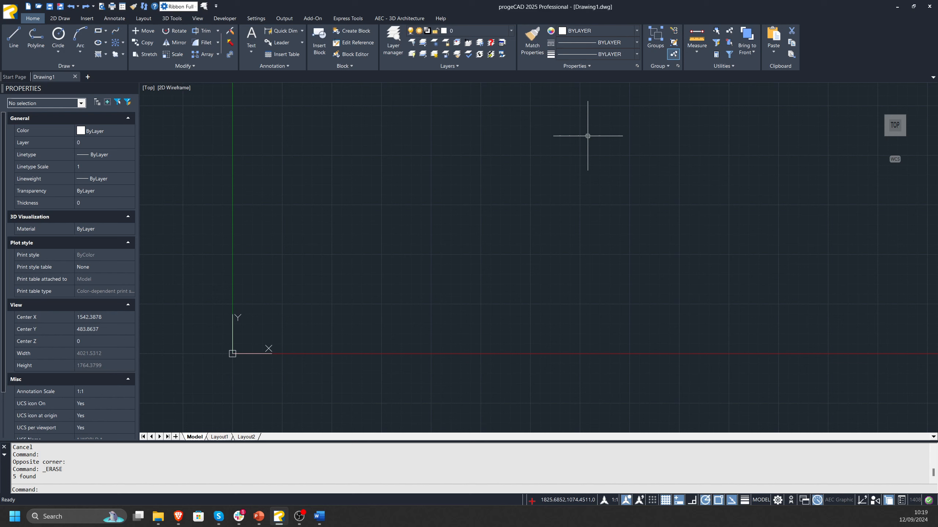
# - Switch to excel.xlsx in Excel, examine the table in cells A1:G3, and close the workbook
pyautogui.hotkey('alt', 'Tab')
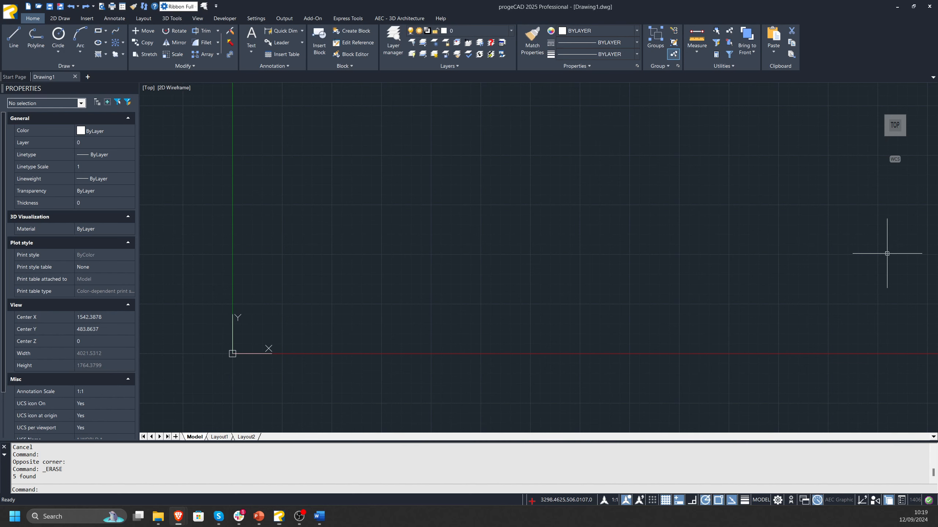
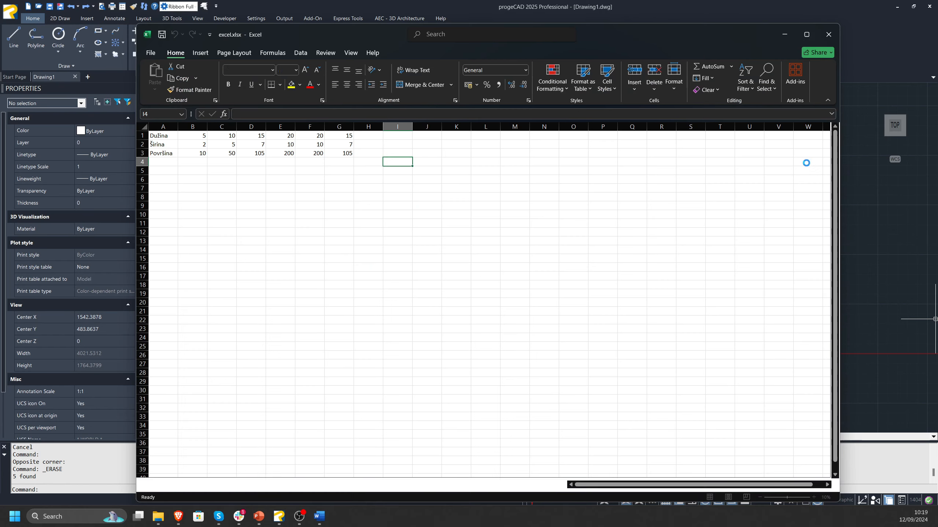
pyautogui.moveTo(171, 153); pyautogui.dragTo(344, 136)
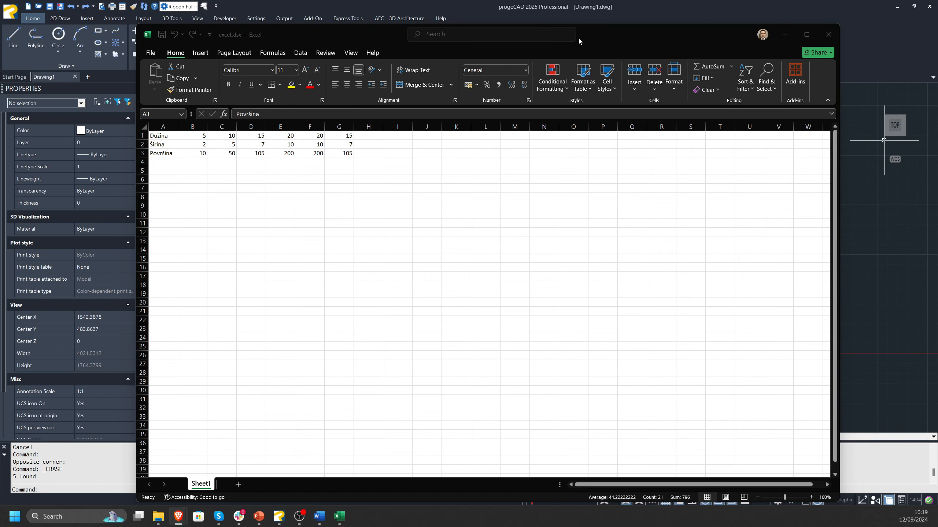
pyautogui.moveTo(578, 37); pyautogui.dragTo(590, 27)
pyautogui.moveTo(150, 17); pyautogui.dragTo(295, 188)
pyautogui.moveTo(435, 201); pyautogui.dragTo(353, 137)
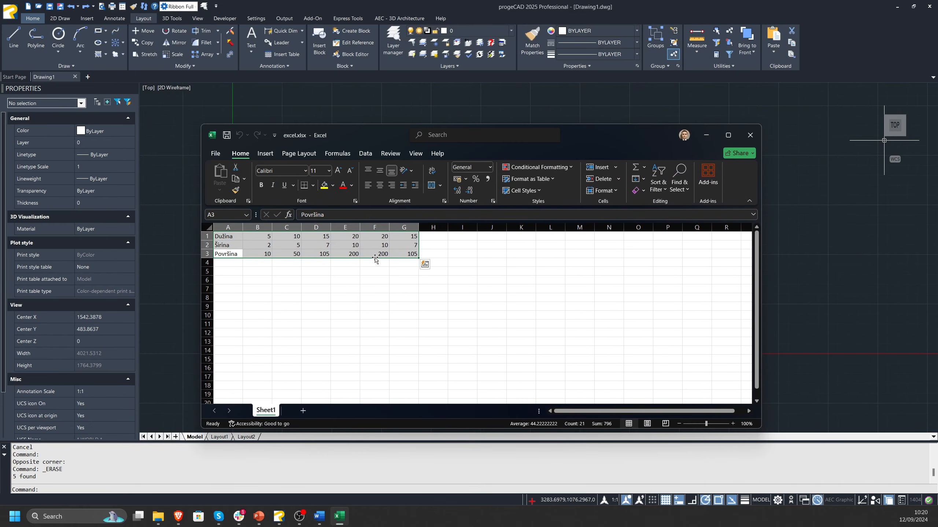
pyautogui.click(404, 263)
pyautogui.click(749, 135)
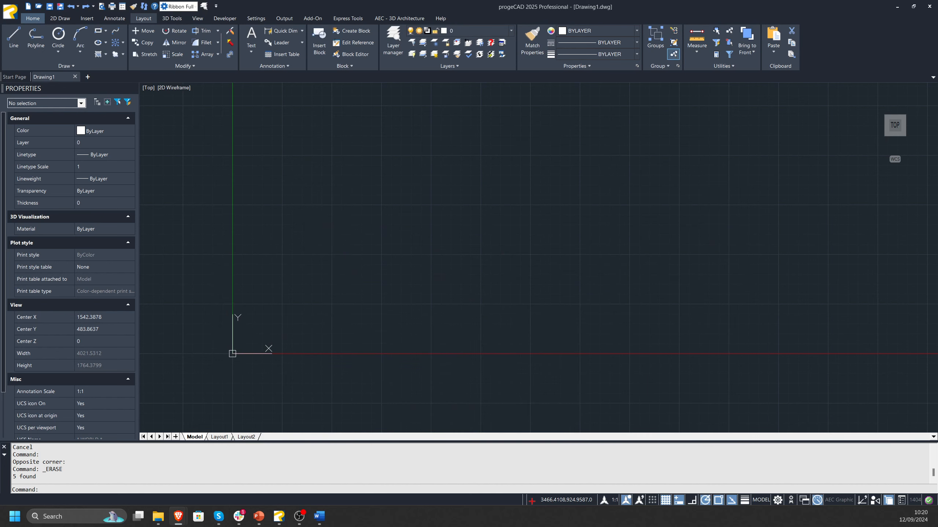
# - Import excel.xlsx from the webinar folder in File Explorer into the drawing as a table near the origin
pyautogui.click(158, 516)
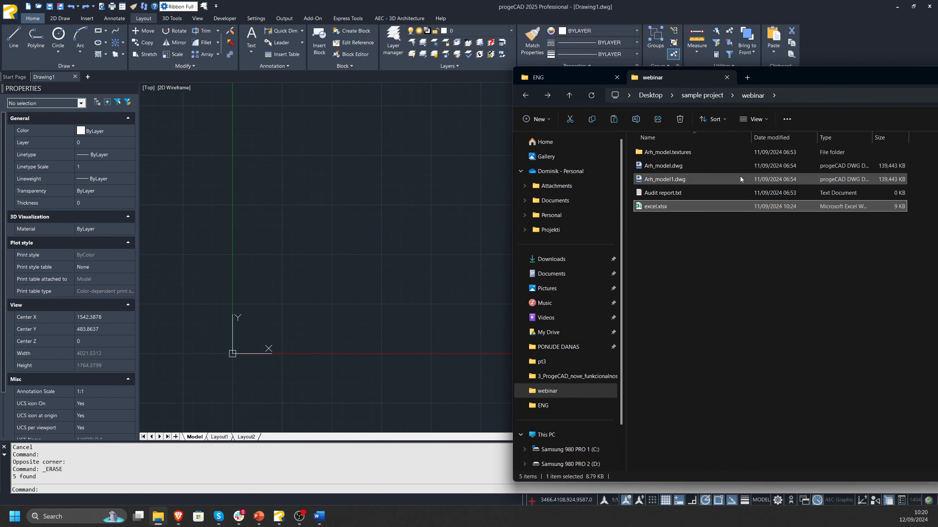
pyautogui.moveTo(678, 209); pyautogui.dragTo(257, 339)
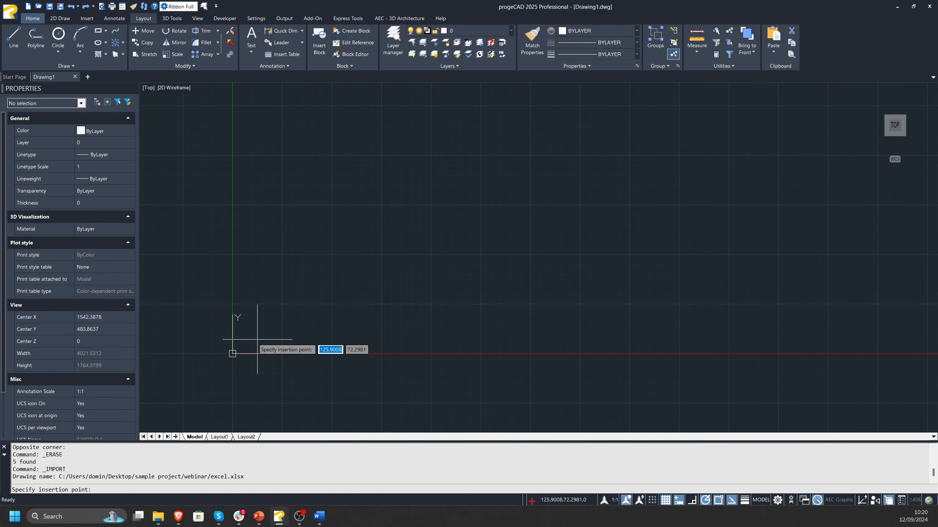
pyautogui.click(259, 338)
pyautogui.click(274, 320)
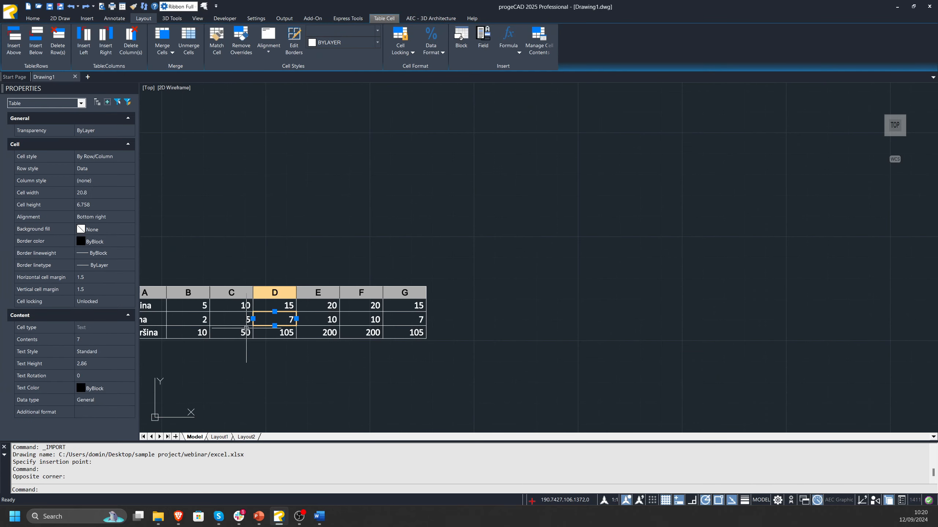
pyautogui.click(247, 329)
pyautogui.press('Escape')
pyautogui.press('Escape')
pyautogui.press('Escape')
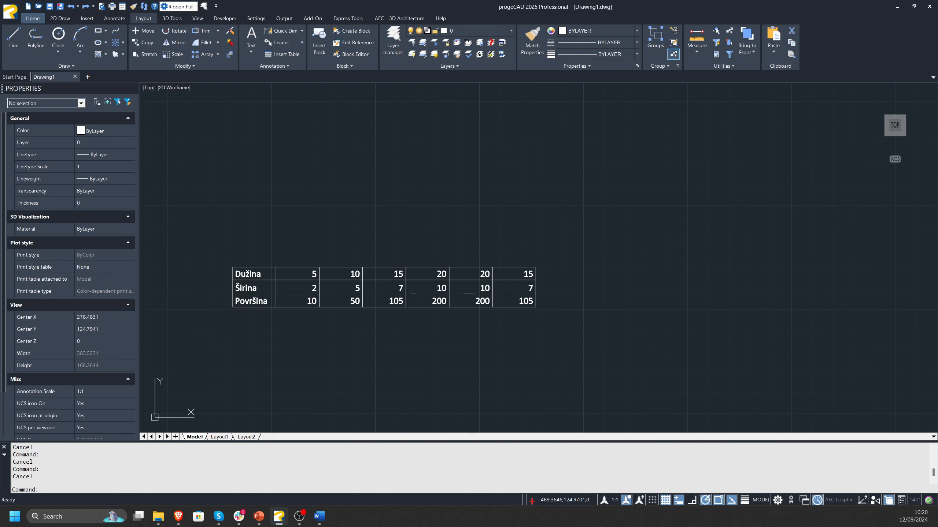
# - Erase the imported Excel table from the drawing
pyautogui.moveTo(827, 71); pyautogui.dragTo(937, 79)
pyautogui.moveTo(523, 261); pyautogui.dragTo(345, 324)
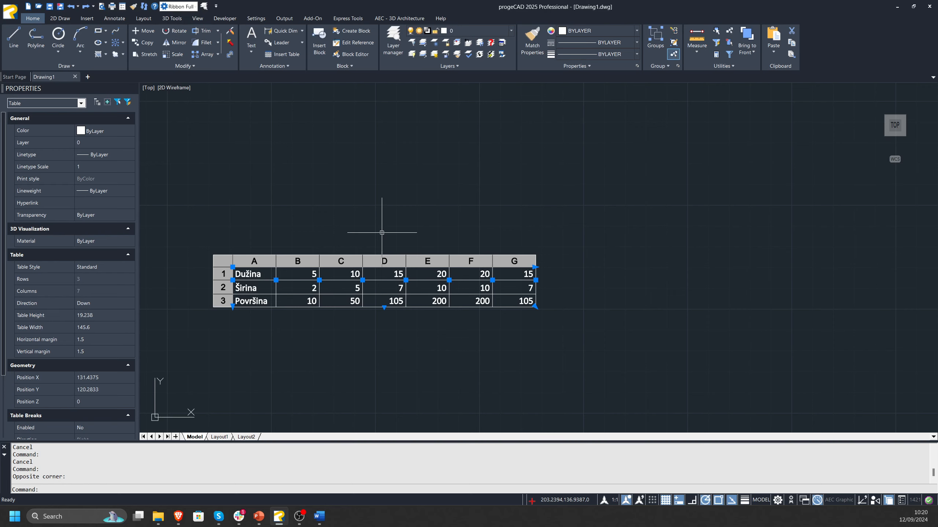
pyautogui.press('Delete')
pyautogui.press('Delete')
pyautogui.press('Escape')
pyautogui.press('Escape')
pyautogui.press('Escape')
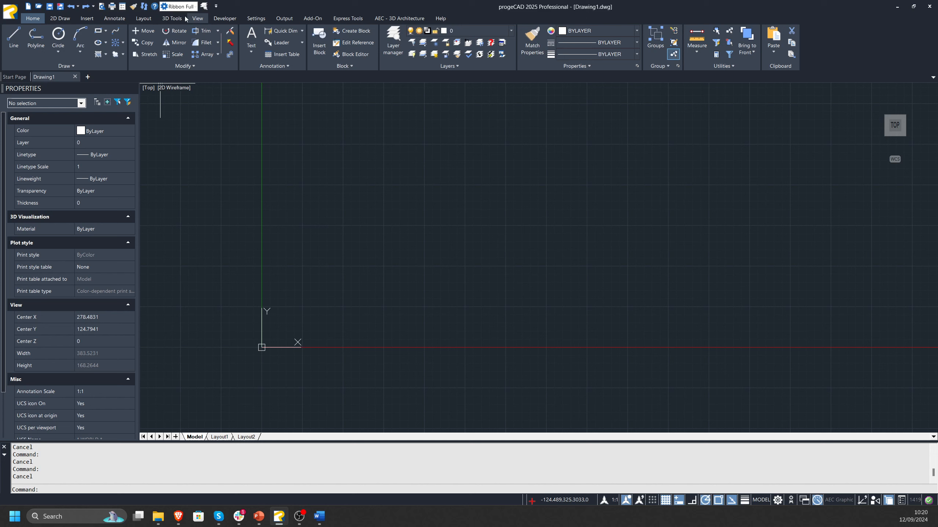
# - Create a new Excel data link named Table1 in the Data Link Manager
pyautogui.click(94, 19)
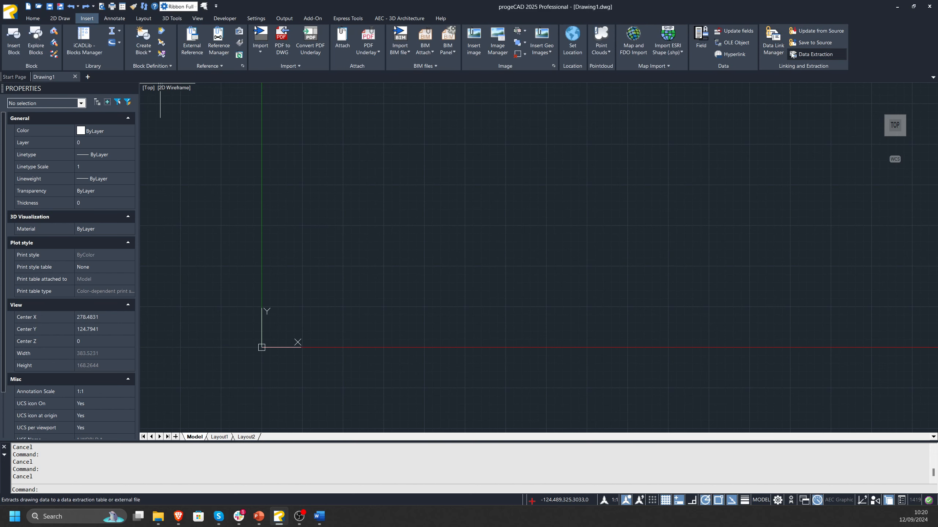
pyautogui.click(775, 44)
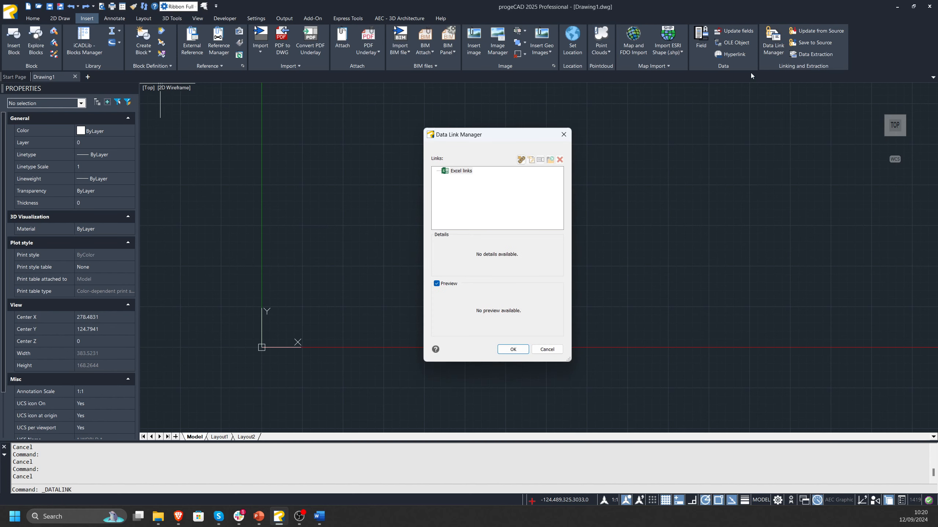
pyautogui.moveTo(515, 135); pyautogui.dragTo(450, 130)
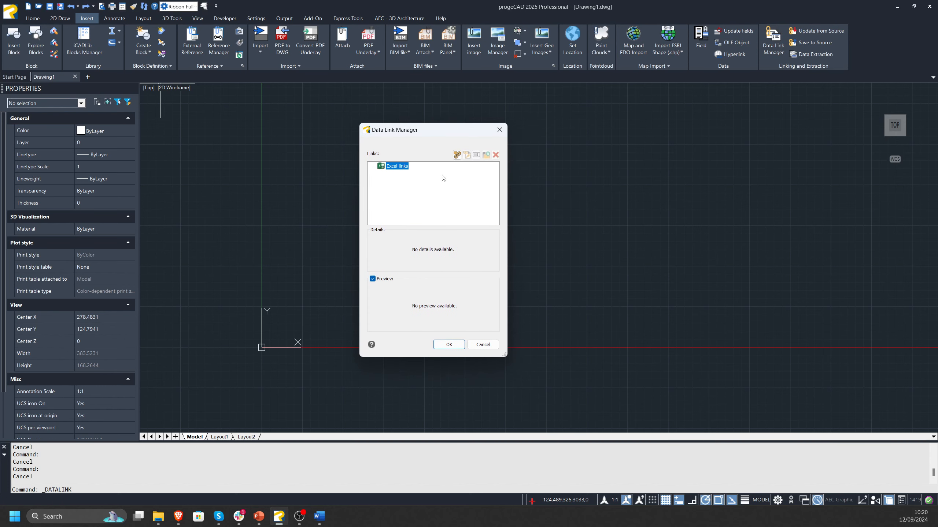
pyautogui.click(457, 156)
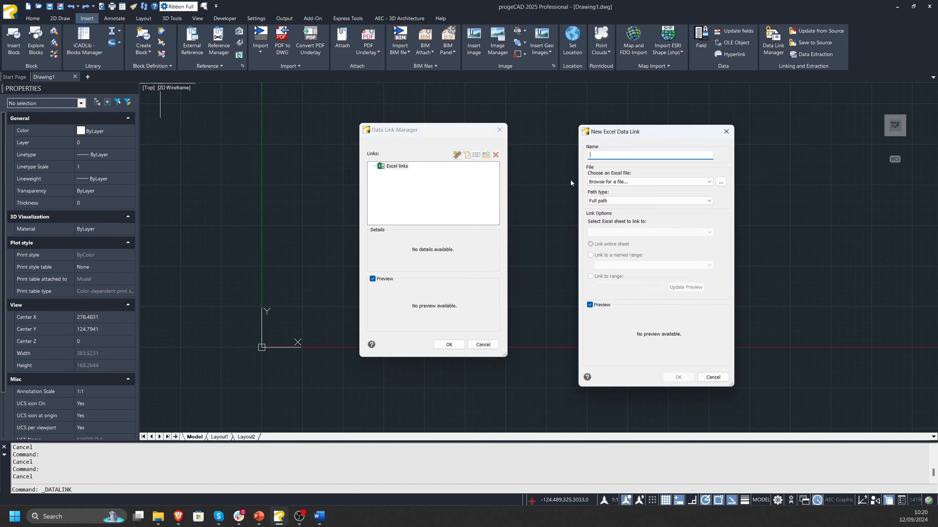
pyautogui.press('capslock')
pyautogui.write('T')
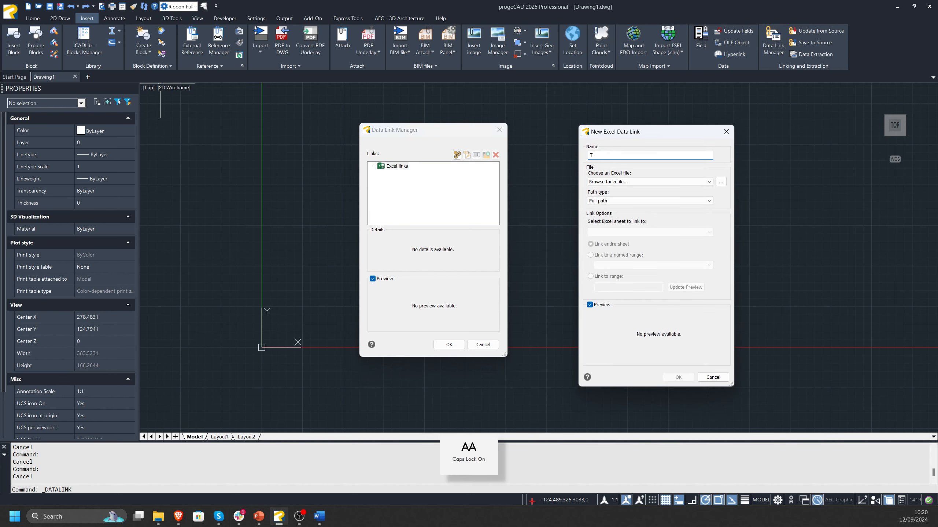
pyautogui.press('capslock')
pyautogui.write('av')
# - Choose excel.xlsx from the webinar folder as the source file of the new data link
pyautogui.click(610, 182)
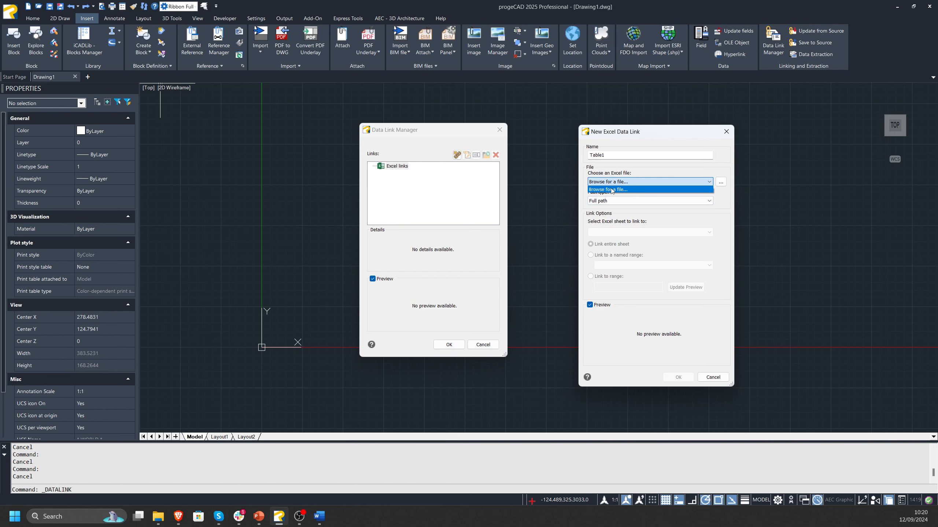
pyautogui.click(611, 189)
pyautogui.click(724, 183)
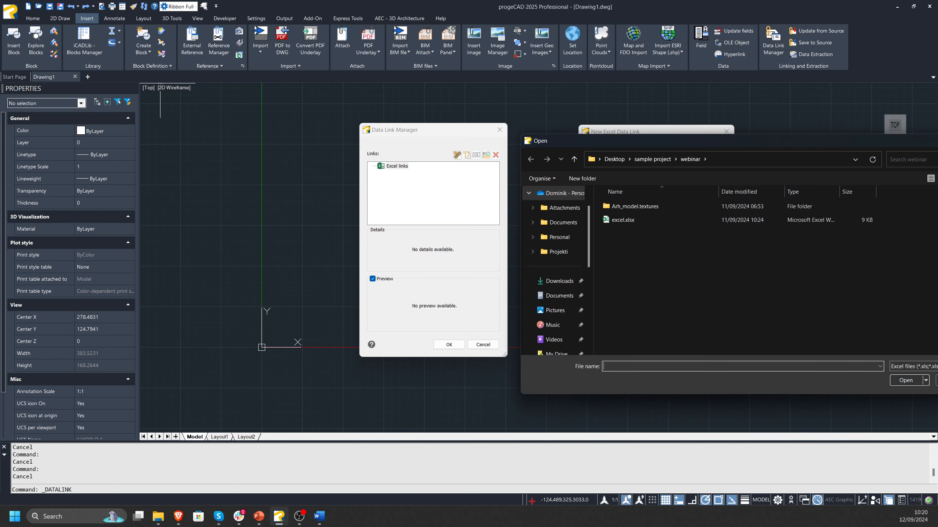
pyautogui.click(627, 219)
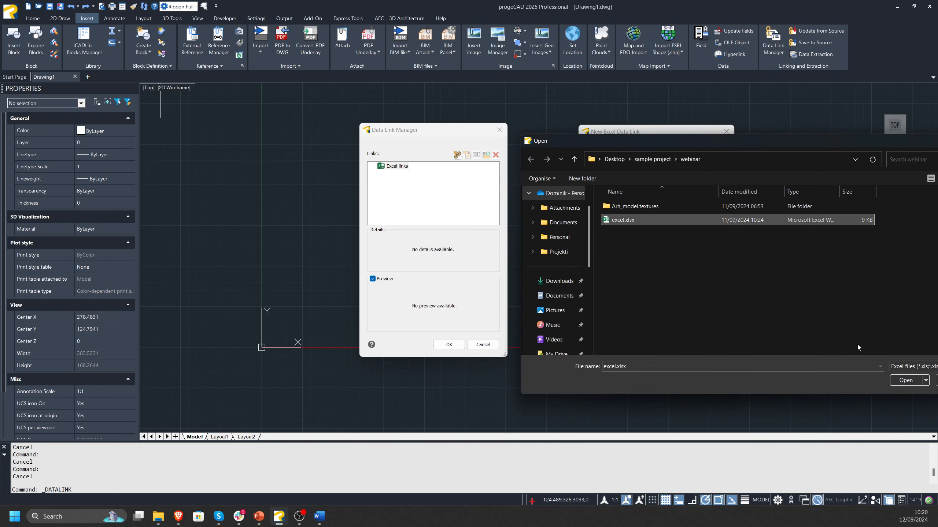
pyautogui.click(905, 380)
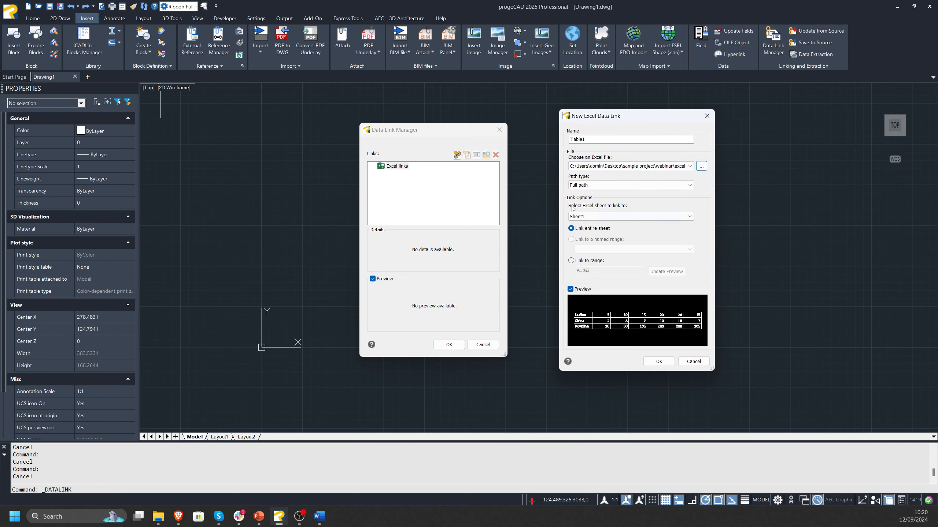
# - Link the entire Sheet1 of the workbook and save the Table1 data link
pyautogui.click(609, 216)
pyautogui.click(609, 225)
pyautogui.click(659, 361)
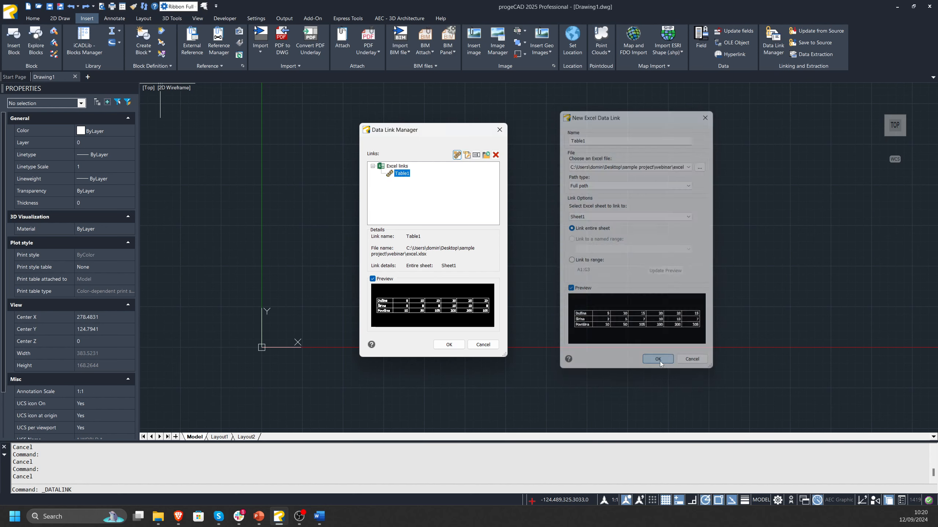
pyautogui.click(449, 344)
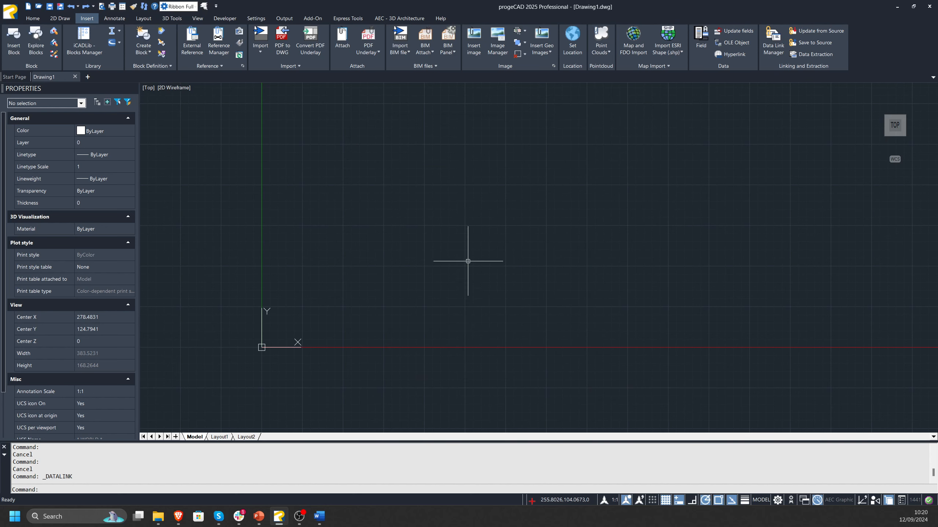
# - Reopen the Data Link Manager, check the Table1 link, and close it
pyautogui.click(772, 41)
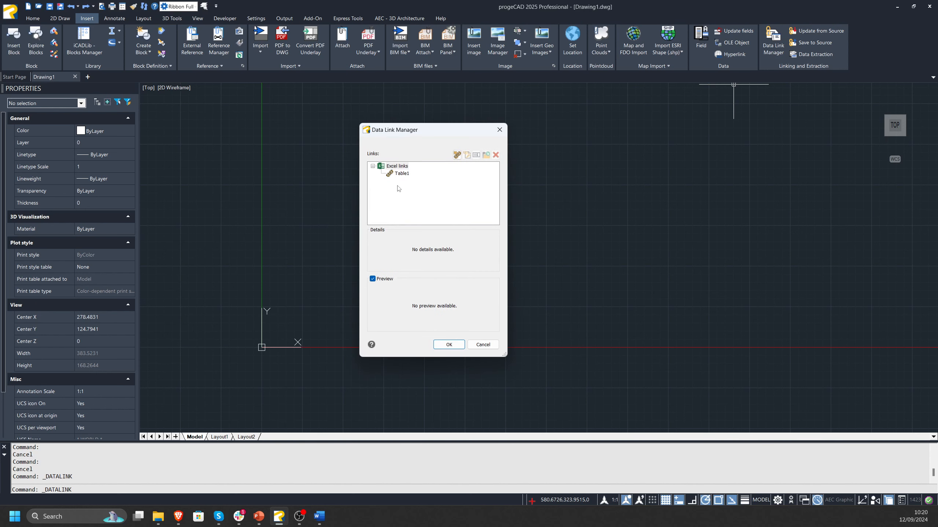
pyautogui.click(401, 173)
pyautogui.click(499, 130)
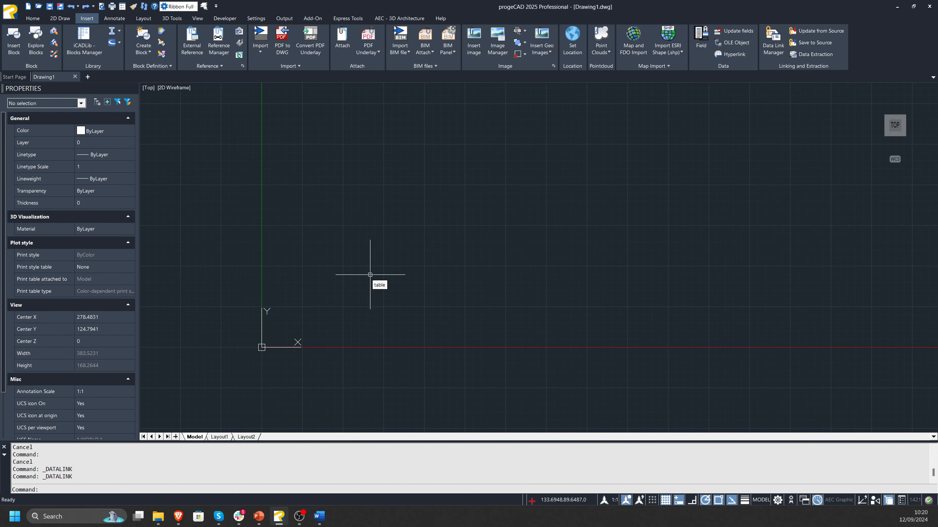
# - Insert a table from the Table1 data link, placing it in the empty drawing up and across from the origin
pyautogui.press('Return')
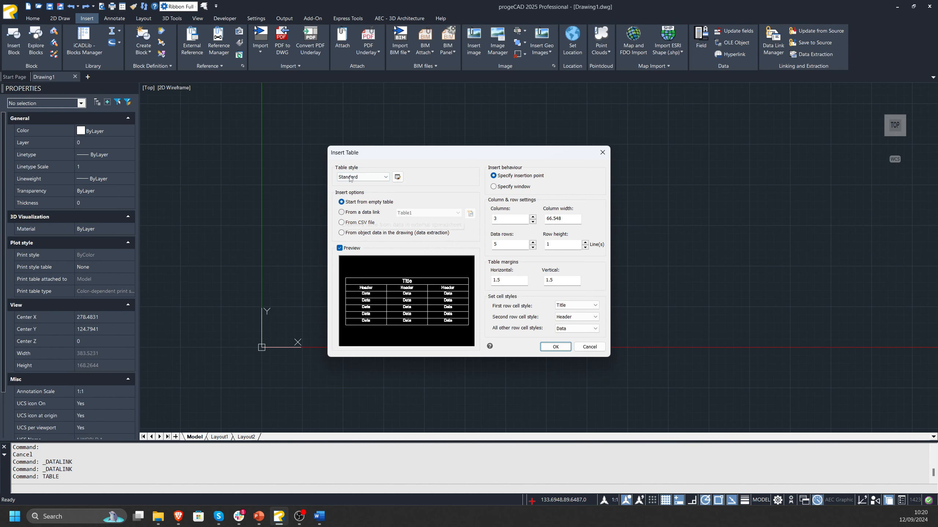
pyautogui.moveTo(421, 158); pyautogui.dragTo(412, 147)
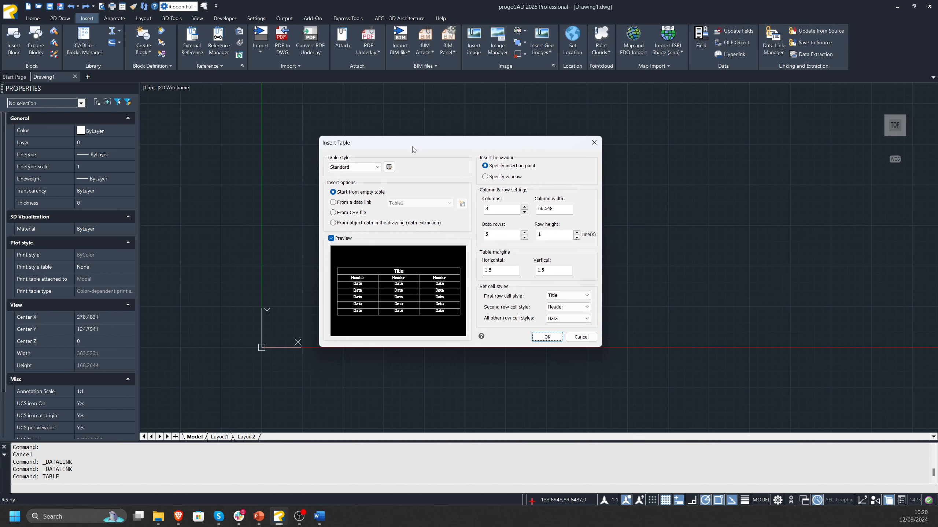
pyautogui.moveTo(524, 149); pyautogui.dragTo(555, 133)
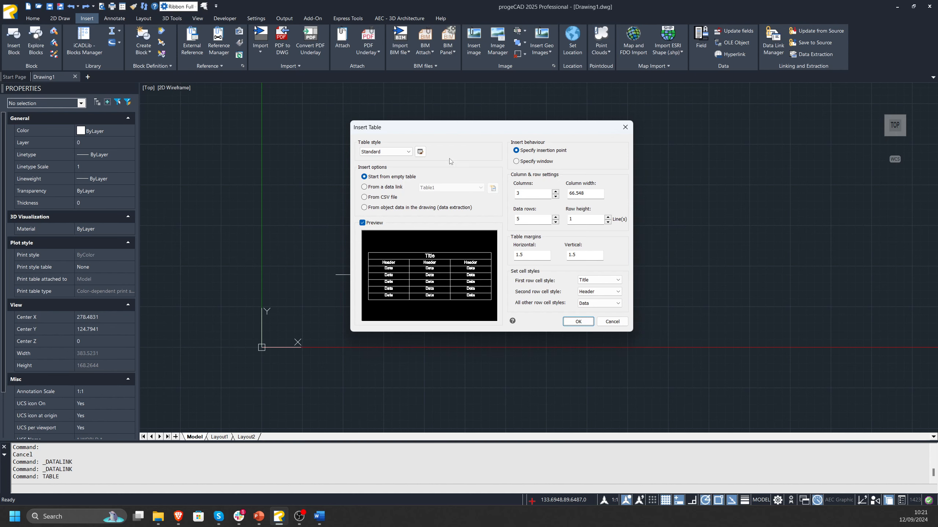
pyautogui.click(364, 187)
pyautogui.click(428, 188)
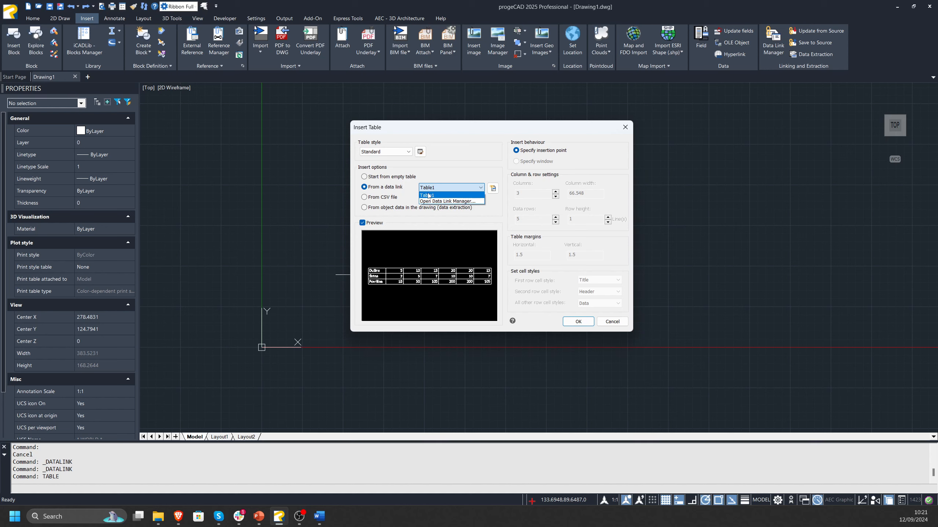
pyautogui.click(466, 189)
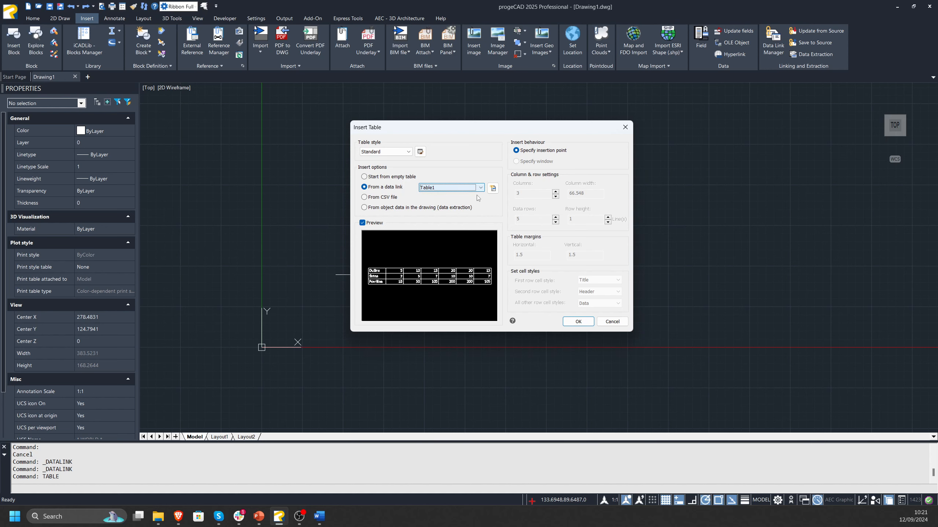
pyautogui.click(578, 322)
pyautogui.click(396, 249)
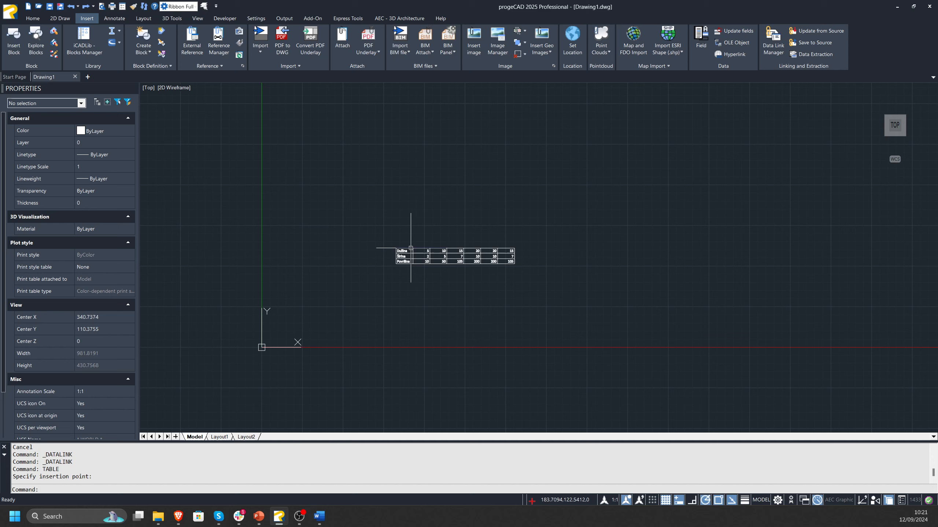
pyautogui.scroll(1, 420, 252)
pyautogui.click(420, 252)
pyautogui.press('Escape')
pyautogui.press('Escape')
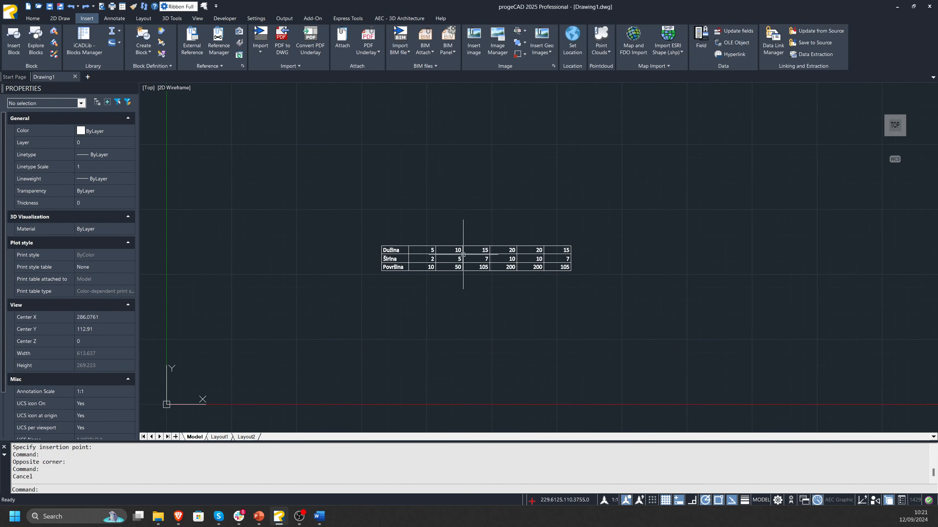
# - Switch to Excel, clear cells F1:G3 on Sheet1 of excel.xlsx, and close the workbook
pyautogui.hotkey('alt', 'Tab')
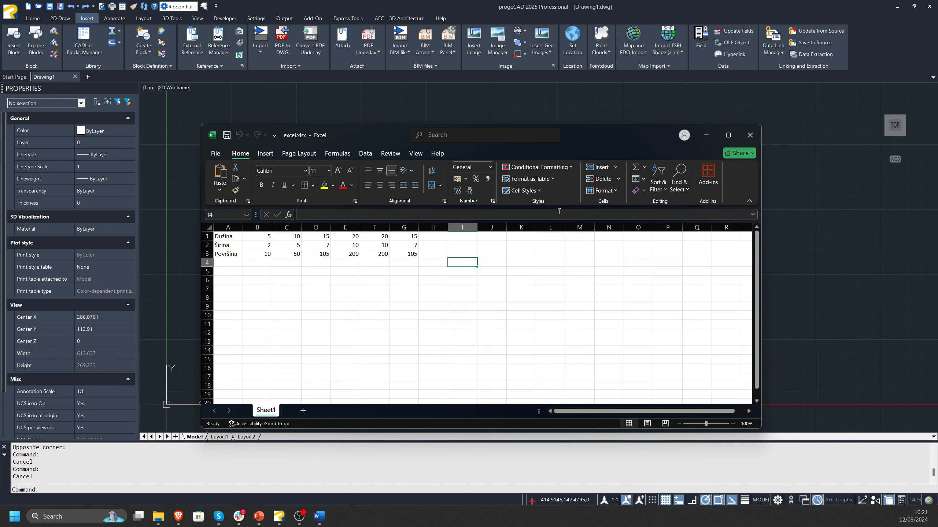
pyautogui.moveTo(427, 239); pyautogui.dragTo(386, 222)
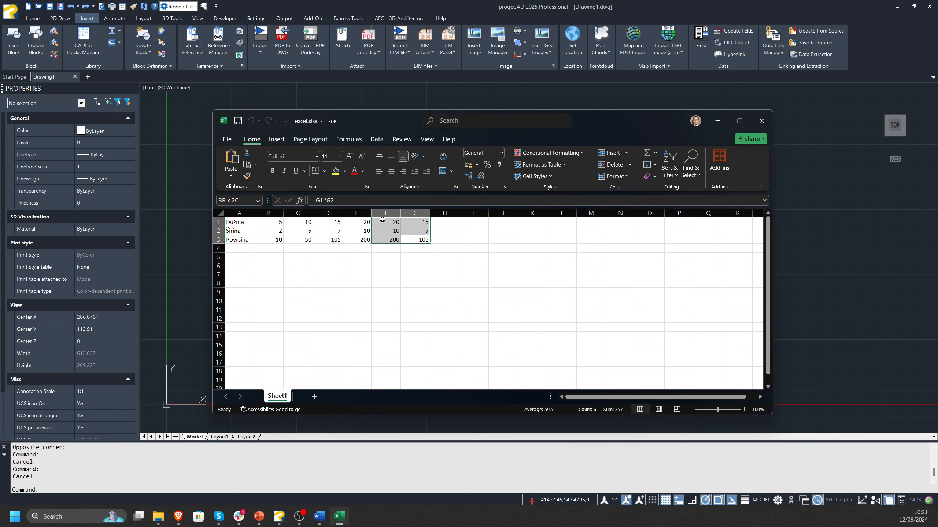
pyautogui.press('Delete')
pyautogui.click(453, 283)
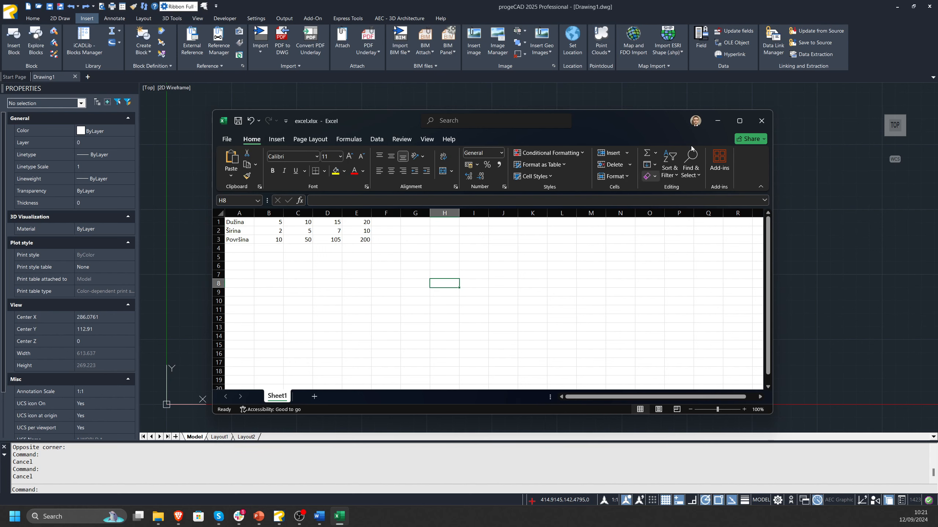
pyautogui.click(763, 122)
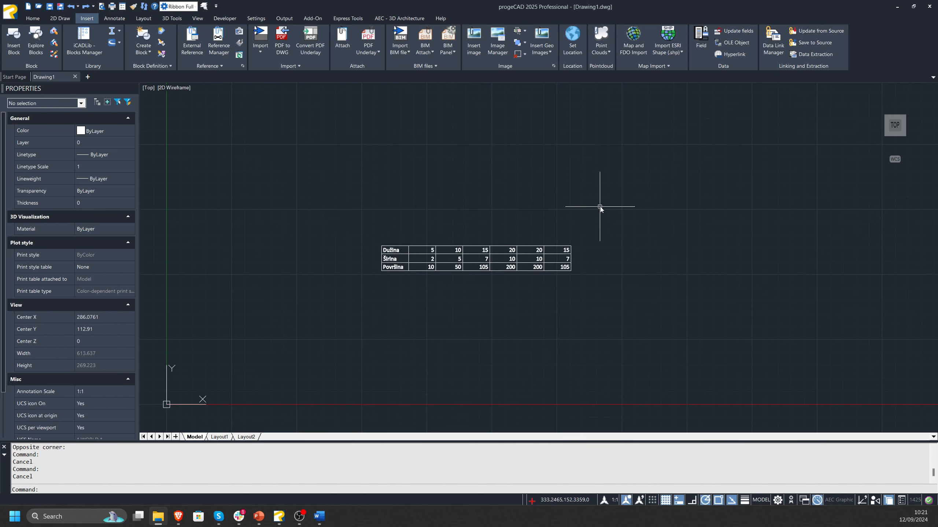
# - Update the linked table in the progeCAD drawing from its Excel source
pyautogui.click(818, 37)
pyautogui.click(569, 259)
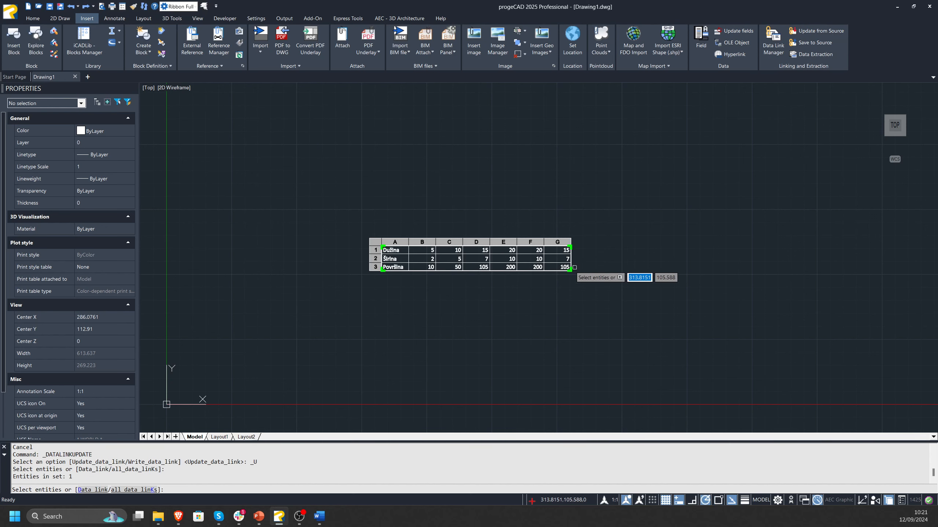
pyautogui.press('Return')
pyautogui.click(536, 212)
pyautogui.press('Escape')
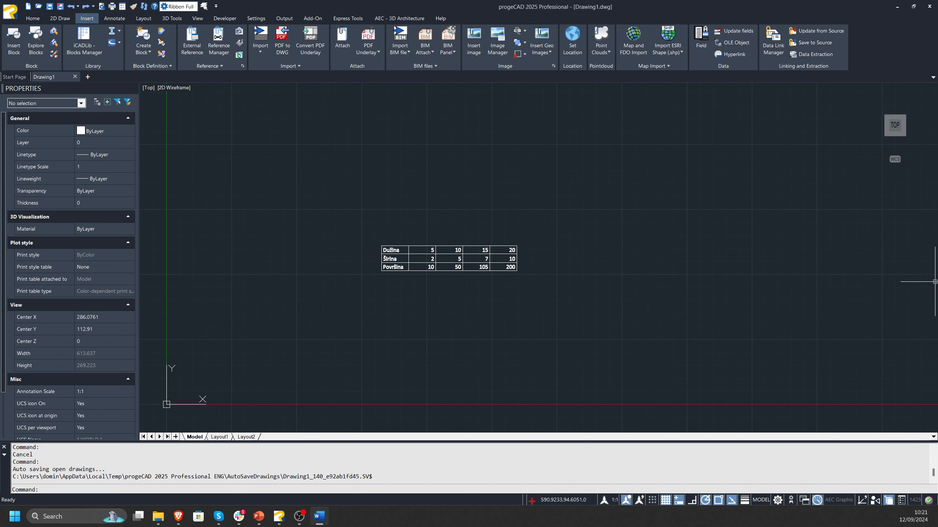
# - Delete the linked table from the drawing
pyautogui.click(524, 204)
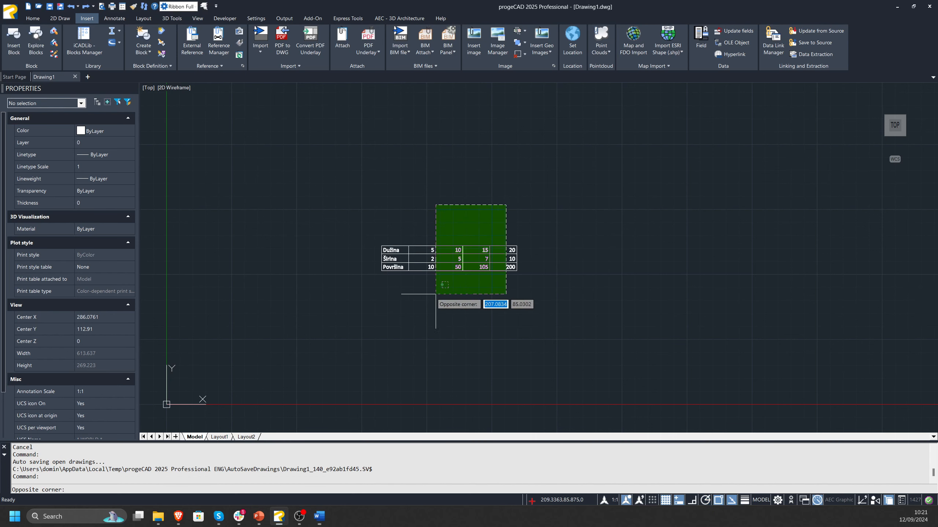
pyautogui.click(369, 329)
pyautogui.press('Delete')
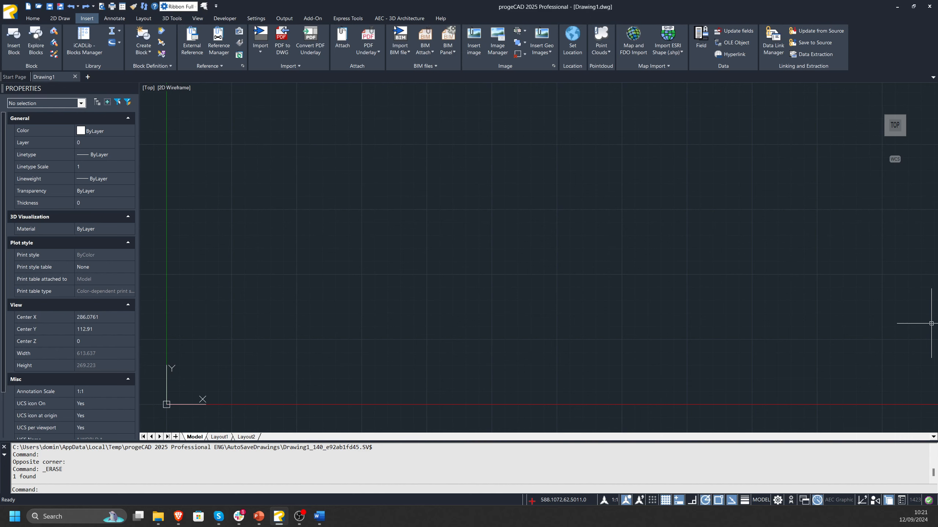
# - Open the render example Bedroom.dwg from the Render folder
pyautogui.hotkey('alt', 'Tab')
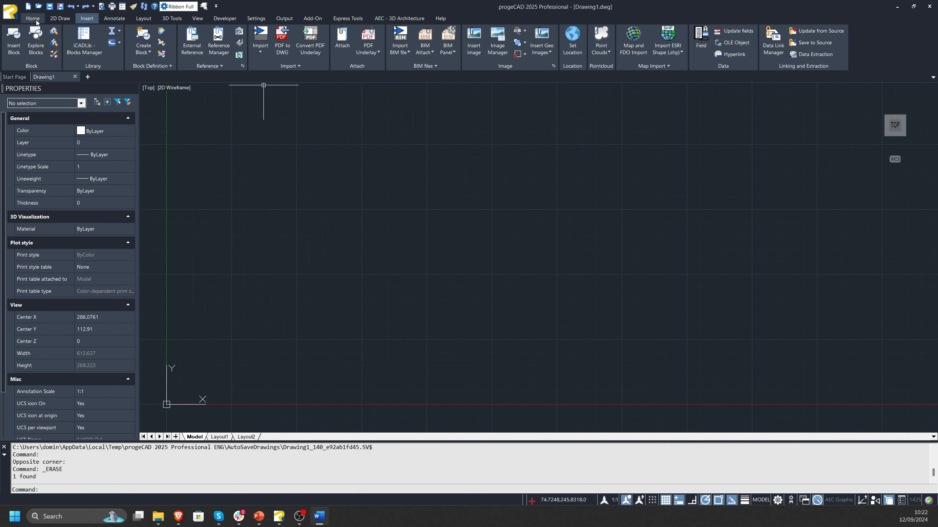
pyautogui.click(191, 19)
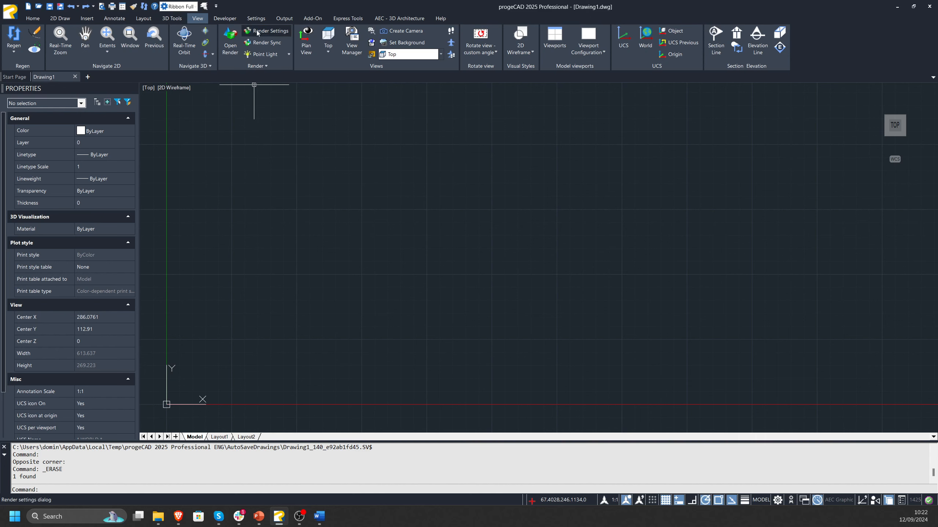
pyautogui.click(258, 65)
pyautogui.click(256, 77)
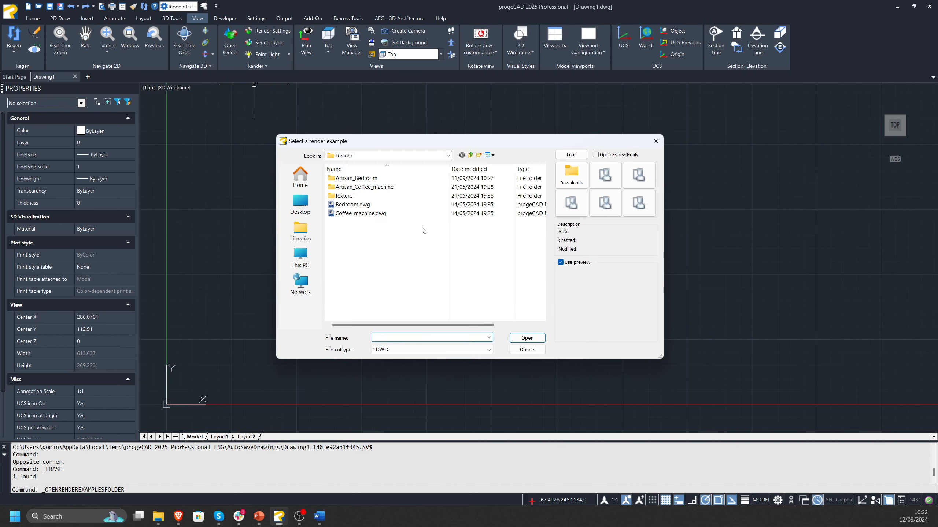
pyautogui.click(371, 205)
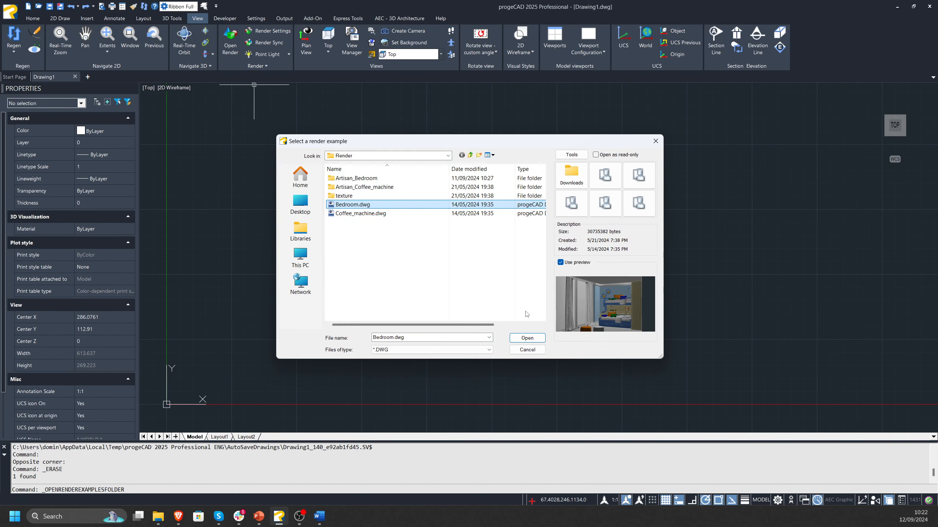
pyautogui.click(527, 338)
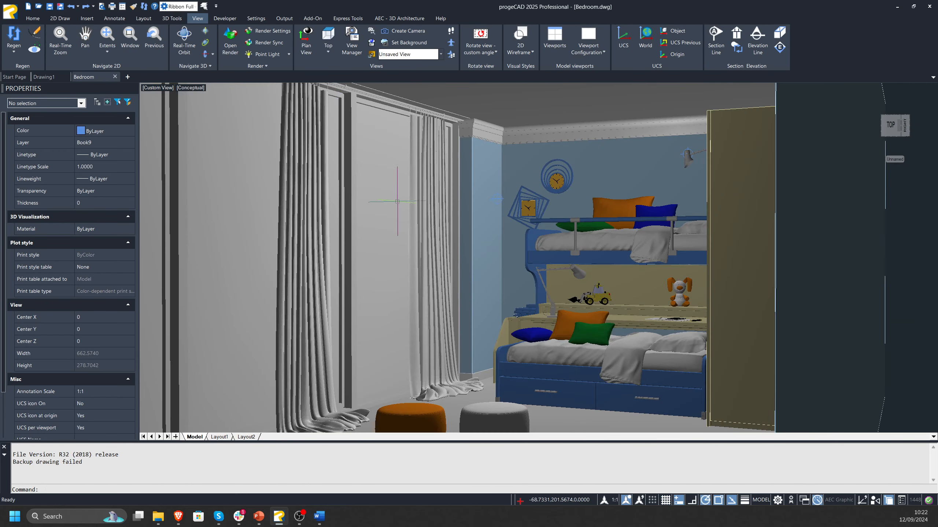
pyautogui.click(513, 237)
pyautogui.press('Escape')
pyautogui.click(585, 289)
pyautogui.press('Escape')
pyautogui.press('Escape')
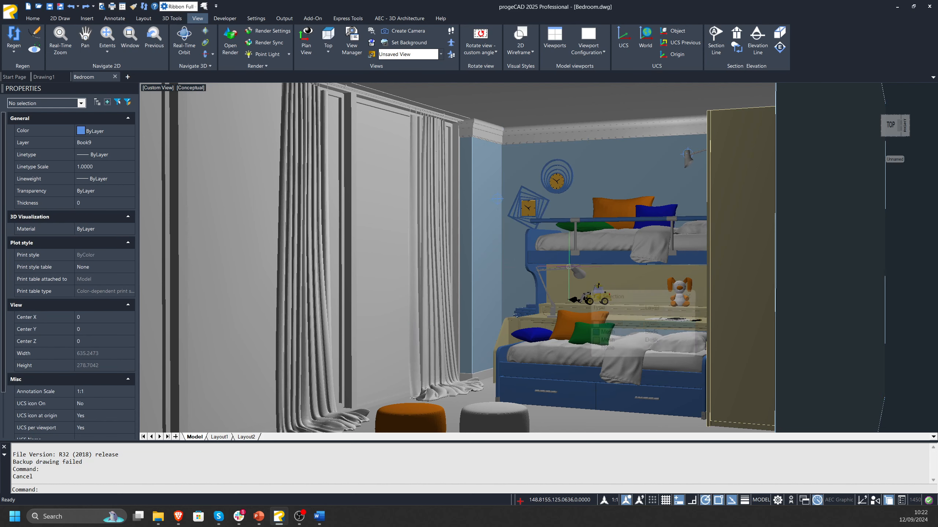
# - Start the Artisan render of the bedroom with the default Artisan settings and maximize the Artisan window
pyautogui.click(236, 48)
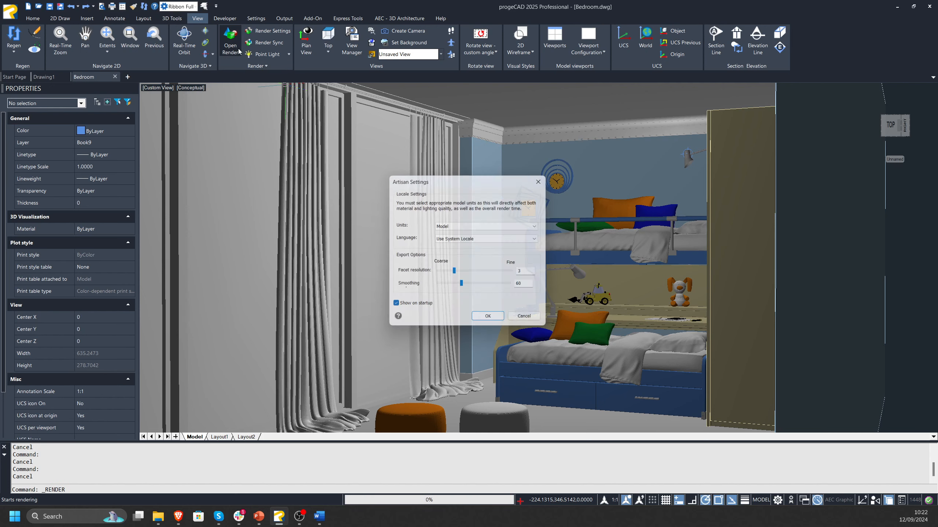
pyautogui.click(497, 316)
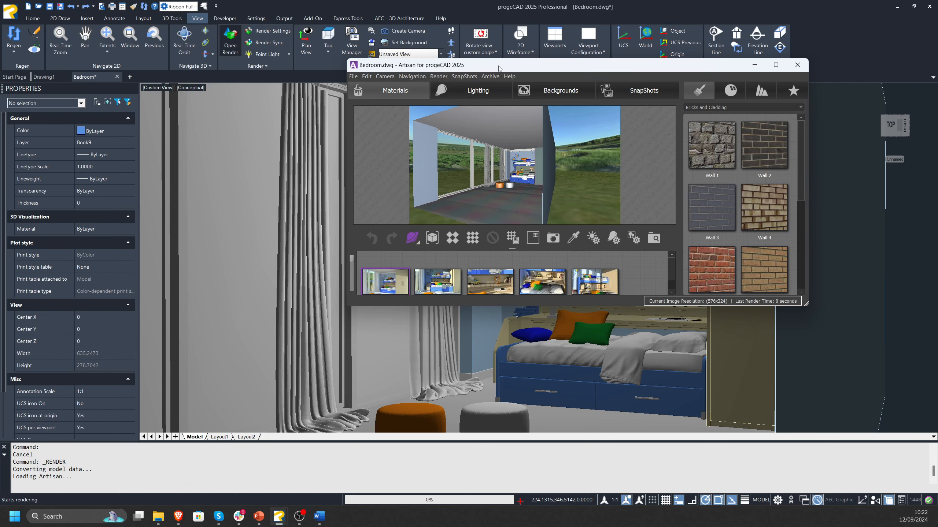
pyautogui.moveTo(279, 516)
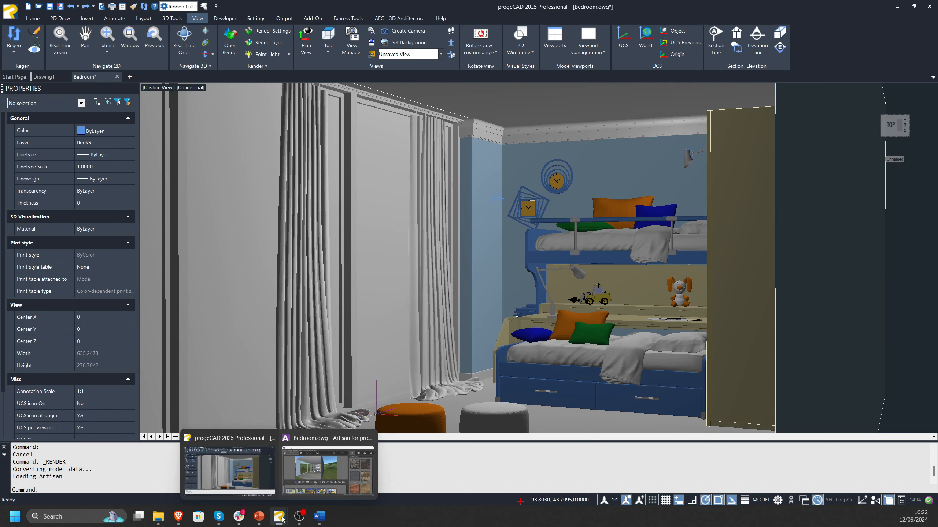
pyautogui.click(329, 466)
pyautogui.doubleClick(676, 98)
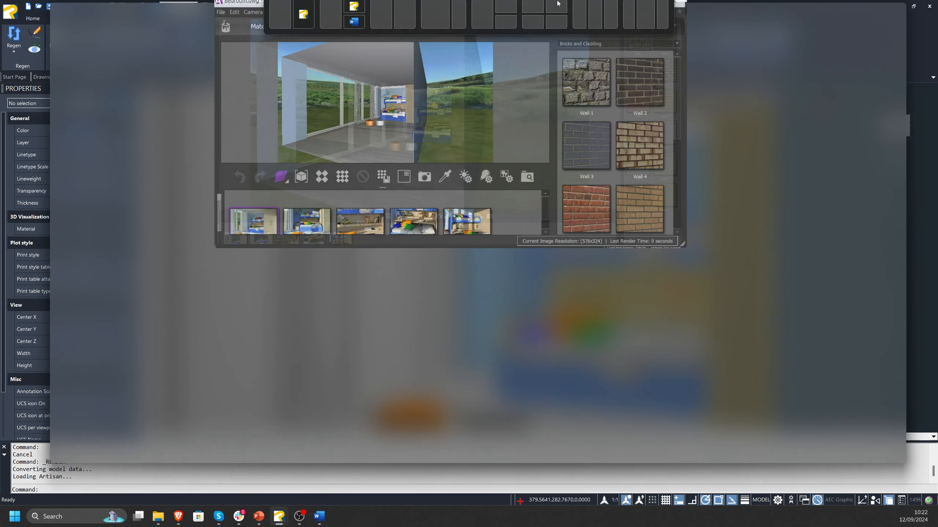
# - Examine the bedroom scene in Artisan up close around the bunk bed, keeping the render window maximized
pyautogui.scroll(8, 369, 219)
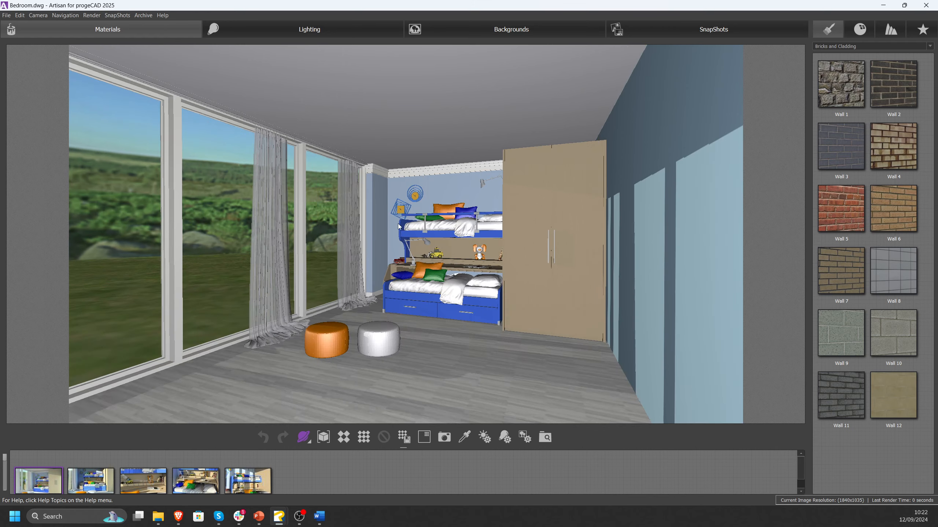
pyautogui.scroll(2, 432, 259)
pyautogui.scroll(-2, 435, 272)
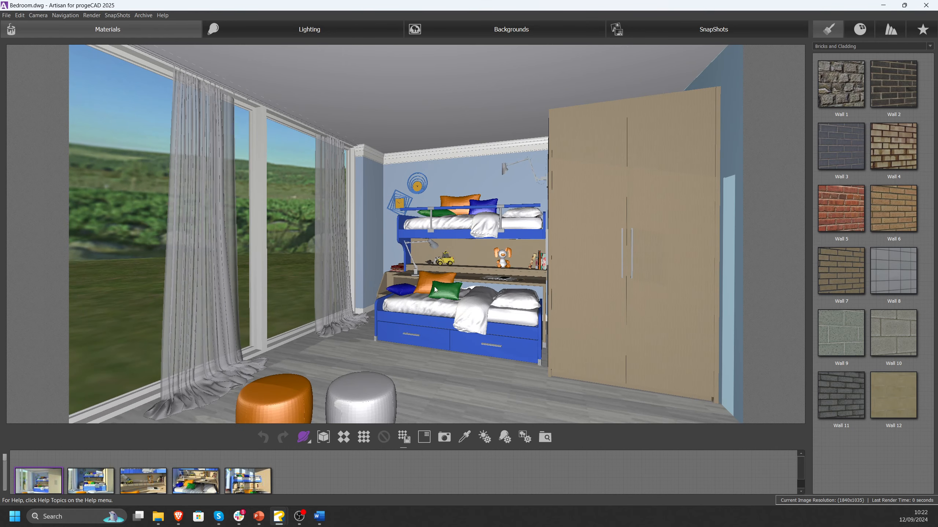
pyautogui.scroll(2, 439, 296)
pyautogui.scroll(1, 461, 349)
pyautogui.scroll(-2, 534, 347)
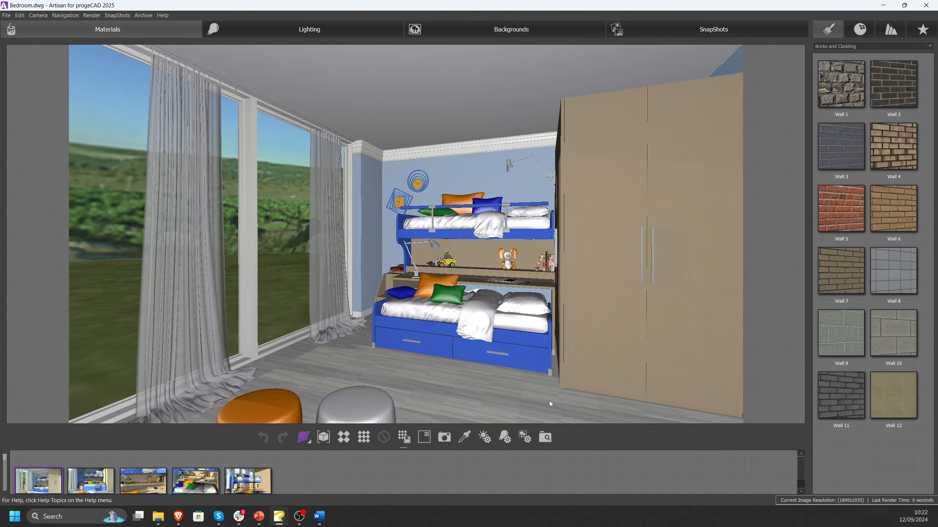
pyautogui.scroll(4, 483, 342)
pyautogui.scroll(-1, 483, 277)
pyautogui.moveTo(481, 3); pyautogui.dragTo(519, 376)
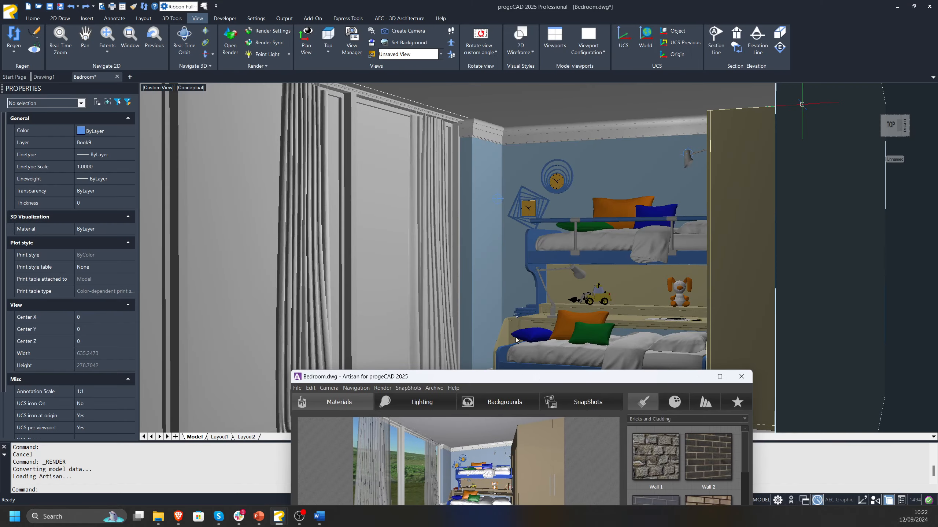
pyautogui.doubleClick(519, 376)
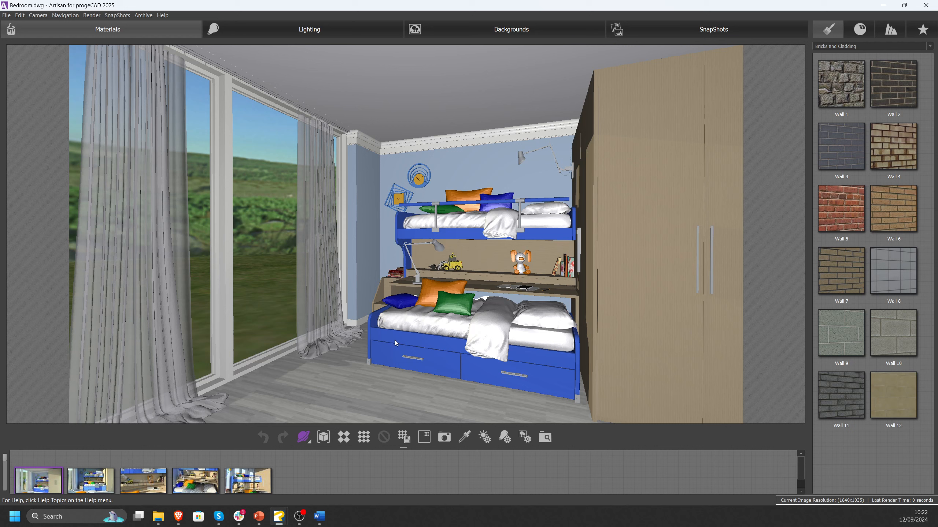
# - Try the exterior lighting presets Daylight Cloudy and Daylight Sunset on the bedroom scene, and finish with Daylight Dawn
pyautogui.click(346, 27)
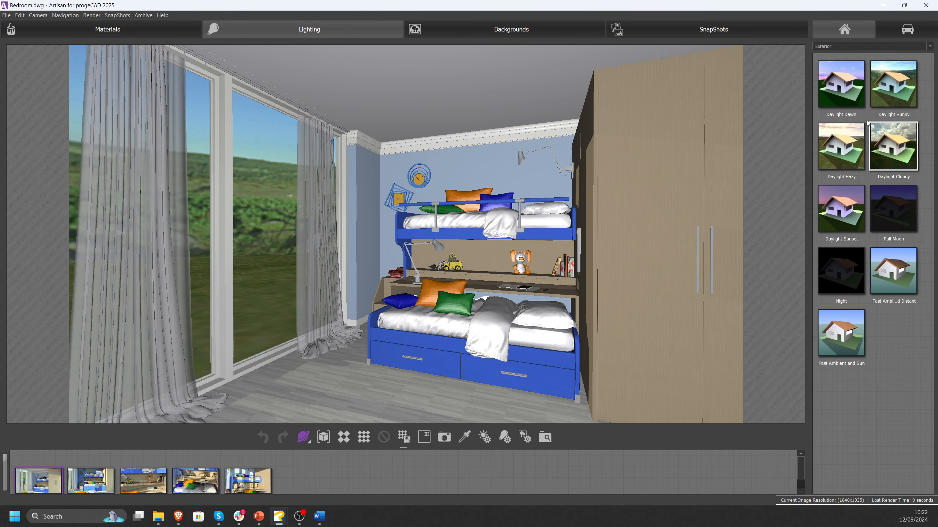
pyautogui.moveTo(895, 142); pyautogui.dragTo(327, 225)
pyautogui.moveTo(841, 209); pyautogui.dragTo(328, 298)
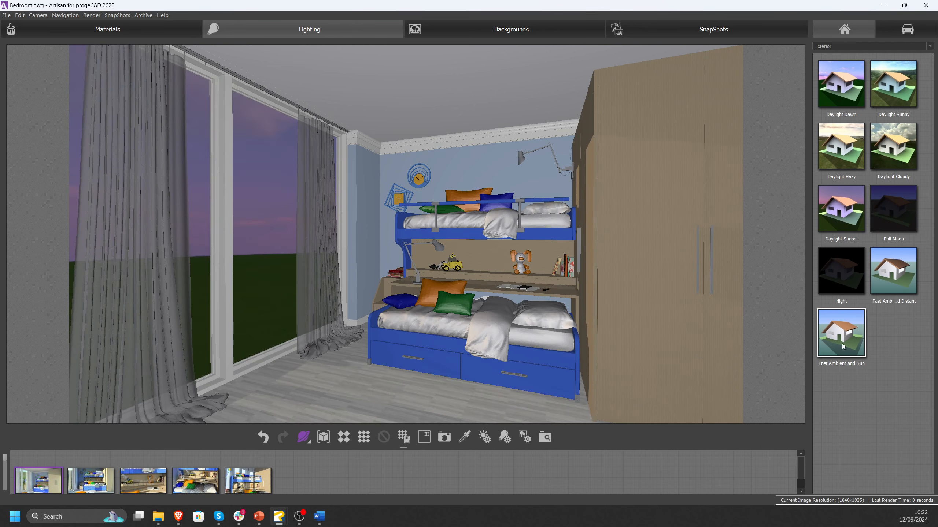
pyautogui.moveTo(841, 85); pyautogui.dragTo(274, 230)
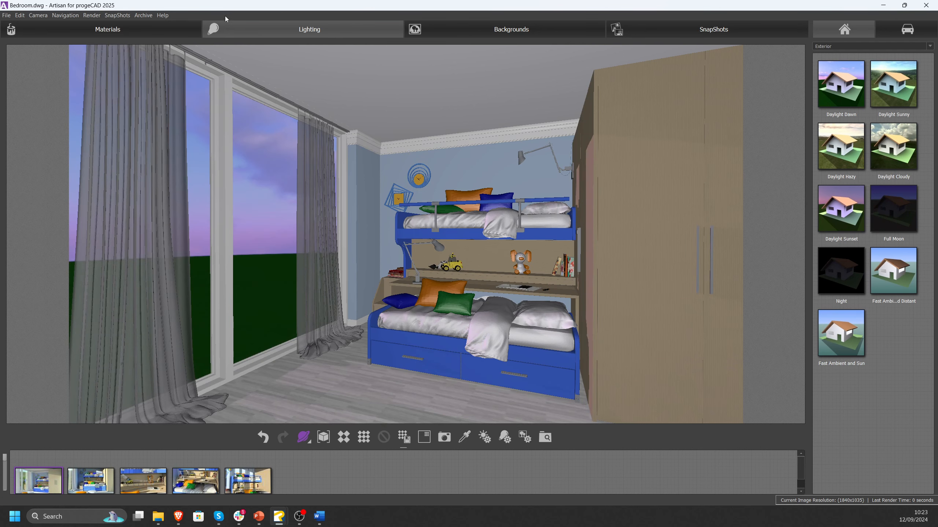
# - Try the Wall 1 stone material on the blue wall behind the bunk bed, and undo it
pyautogui.click(146, 35)
pyautogui.moveTo(841, 84); pyautogui.dragTo(518, 185)
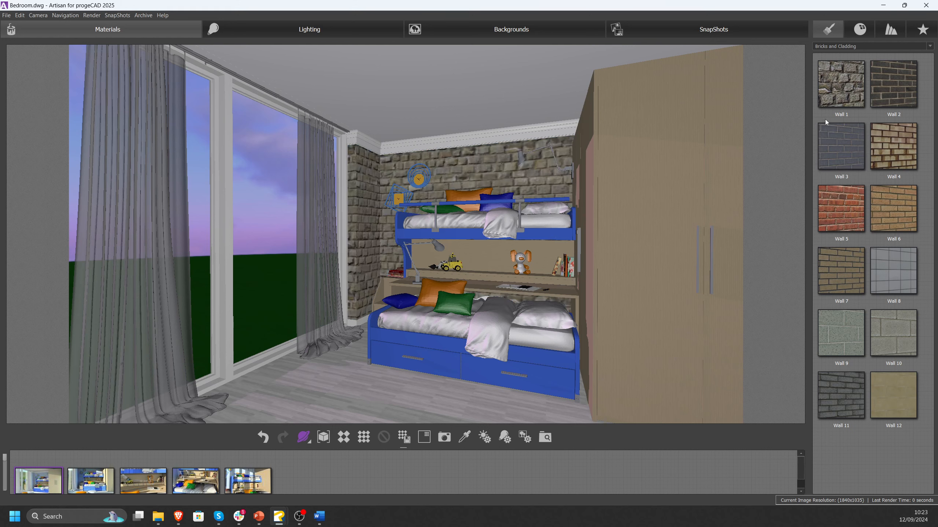
pyautogui.hotkey('ctrl', 'z')
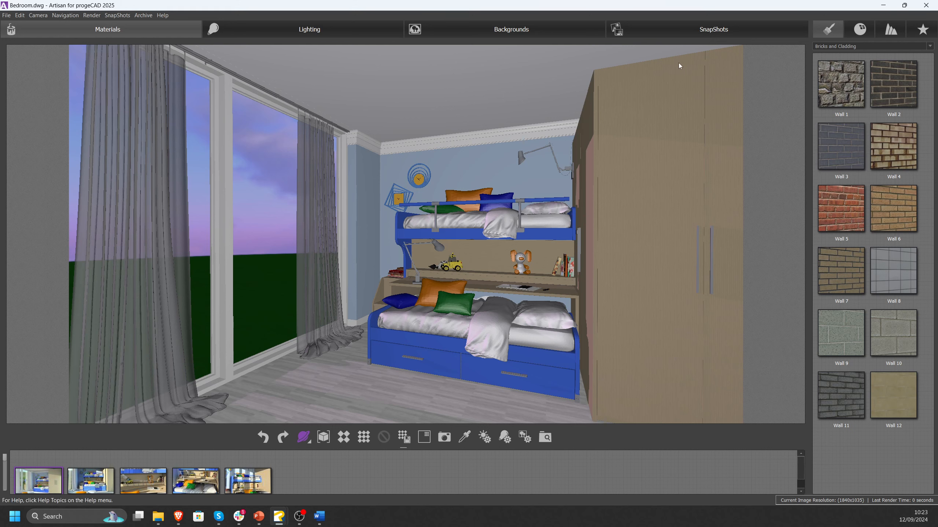
# - Examine the available abstract backgrounds and the saved snapshots of the bedroom scene
pyautogui.click(511, 30)
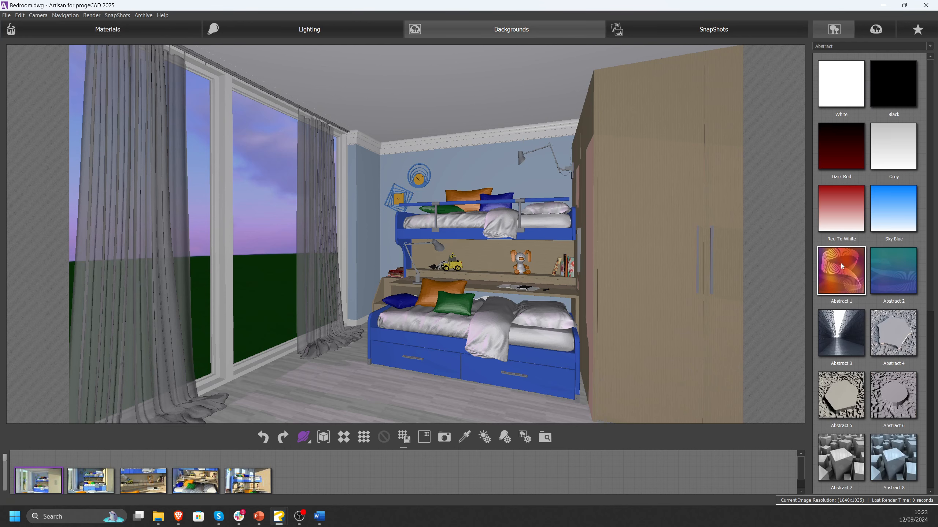
pyautogui.scroll(-5, 846, 319)
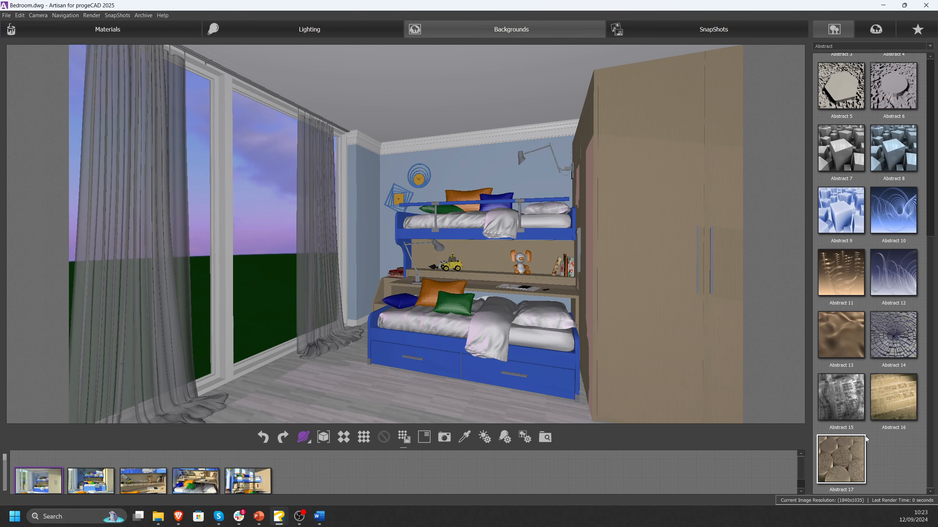
pyautogui.click(629, 34)
pyautogui.click(140, 31)
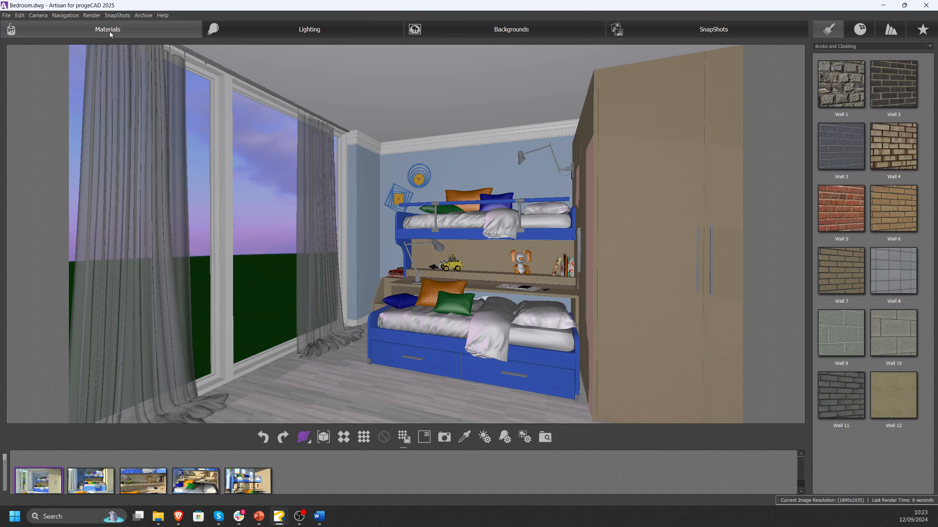
pyautogui.scroll(-2, 355, 381)
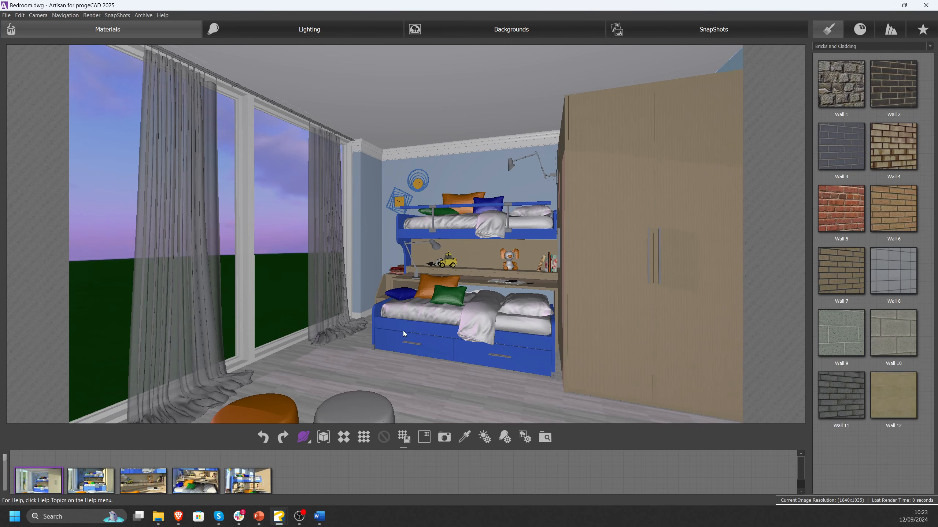
pyautogui.scroll(3, 402, 331)
pyautogui.scroll(-1, 320, 476)
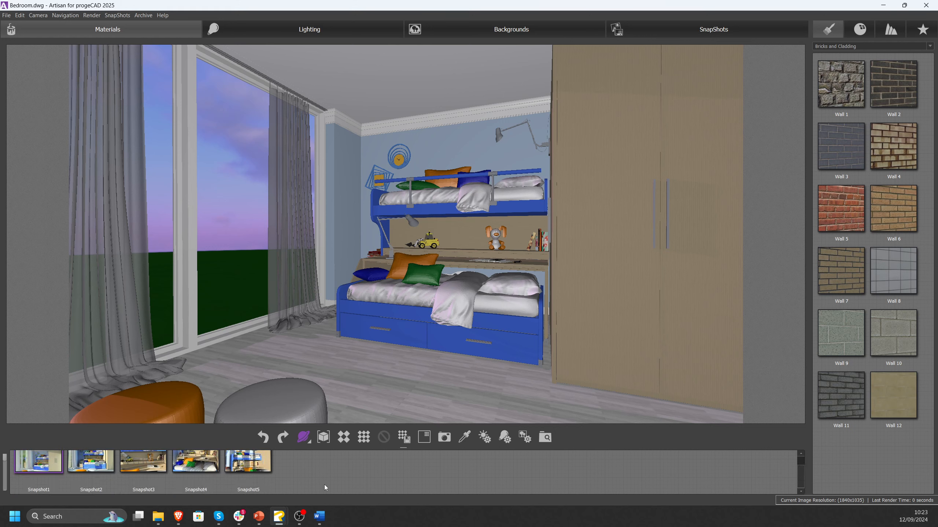
pyautogui.scroll(1, 324, 486)
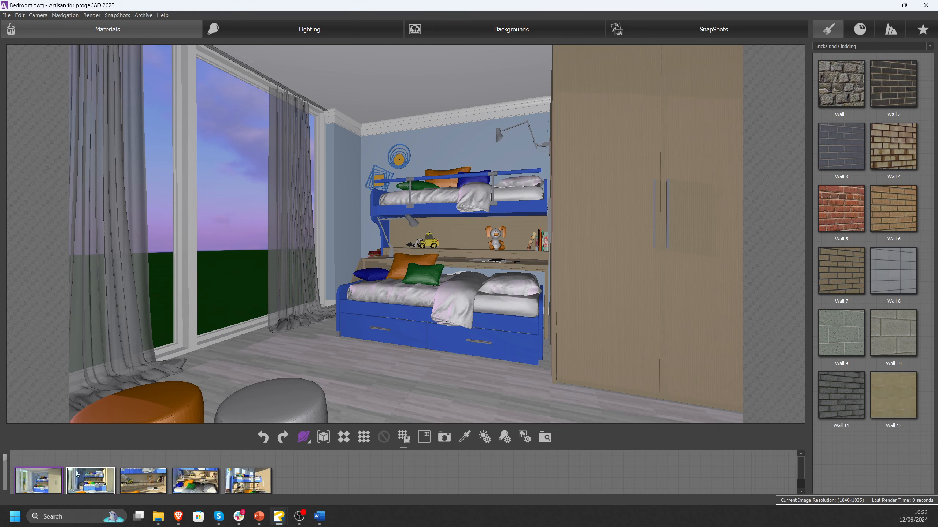
# - Review the saved bedroom renders Snapshot1 to Snapshot5 at full size, and close Artisan without saving the changes
pyautogui.scroll(-1, 62, 464)
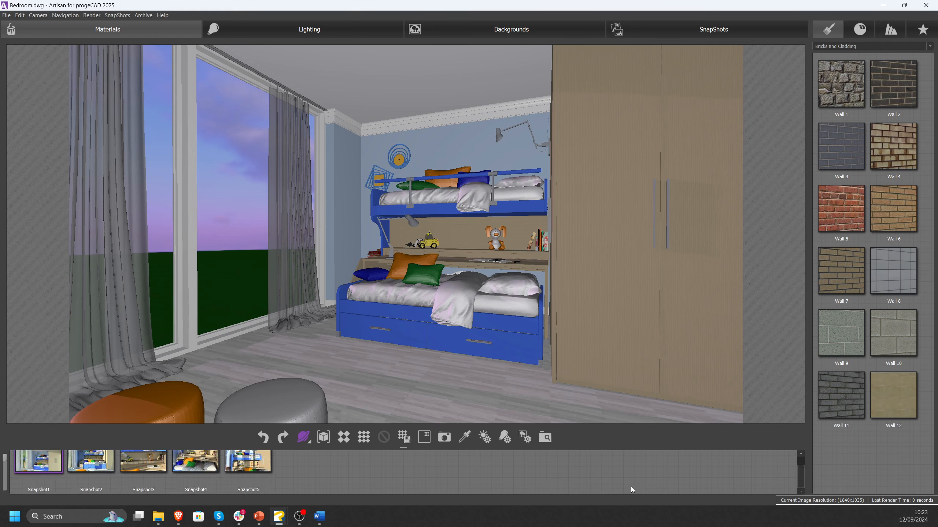
pyautogui.click(92, 469)
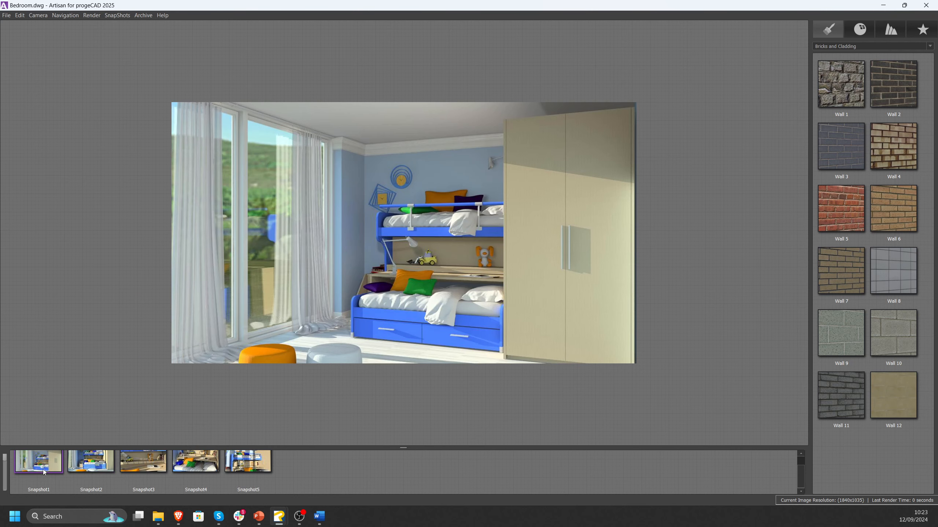
pyautogui.click(96, 470)
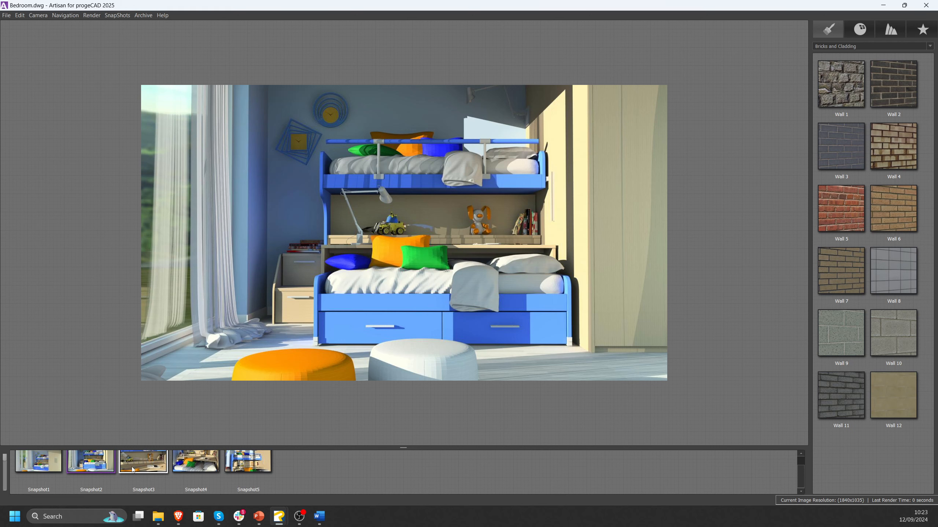
pyautogui.click(154, 468)
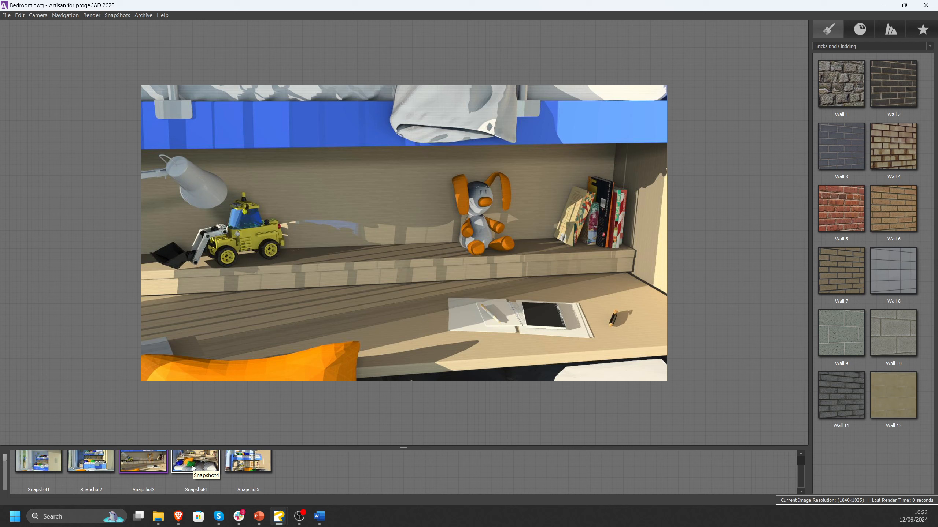
pyautogui.click(192, 466)
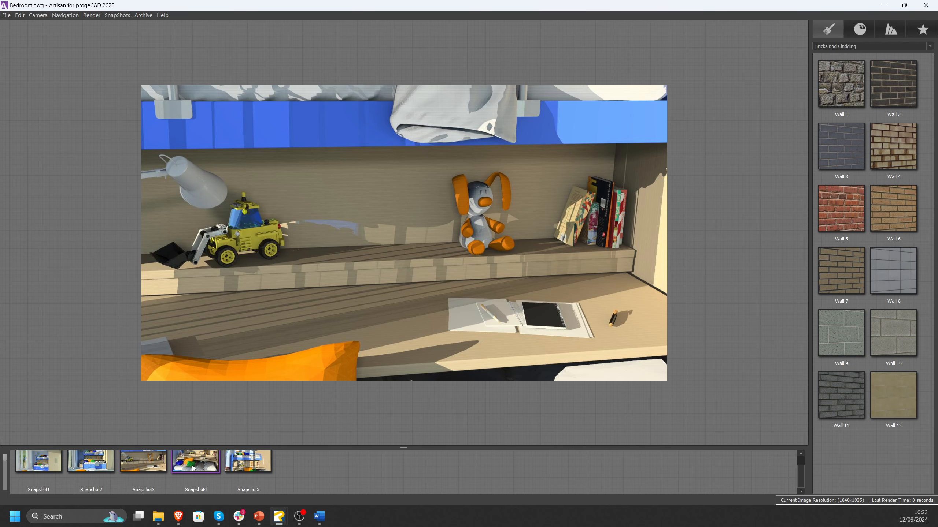
pyautogui.click(246, 462)
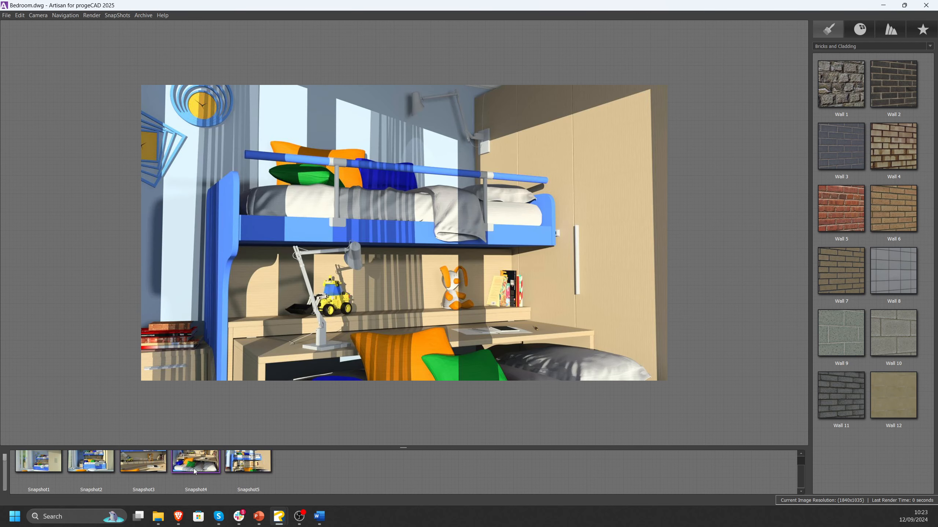
pyautogui.click(196, 471)
pyautogui.click(144, 470)
pyautogui.click(95, 467)
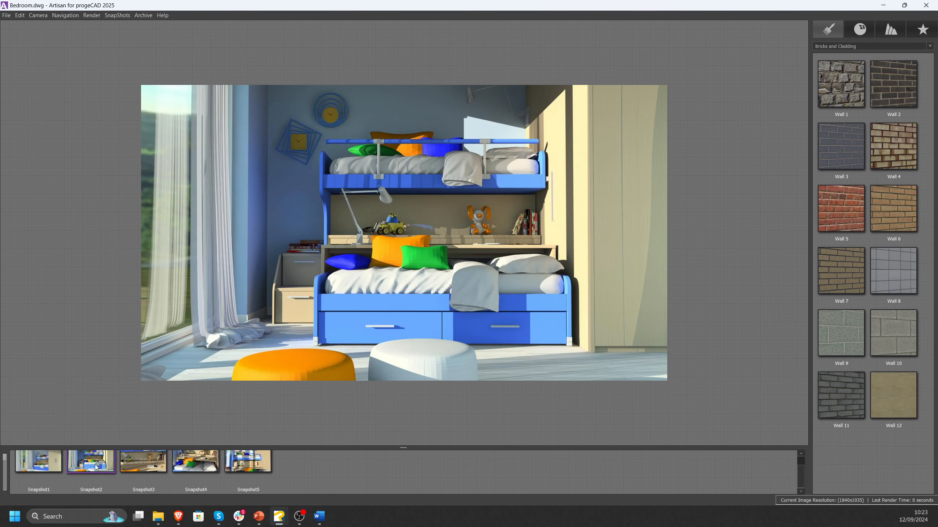
pyautogui.click(55, 469)
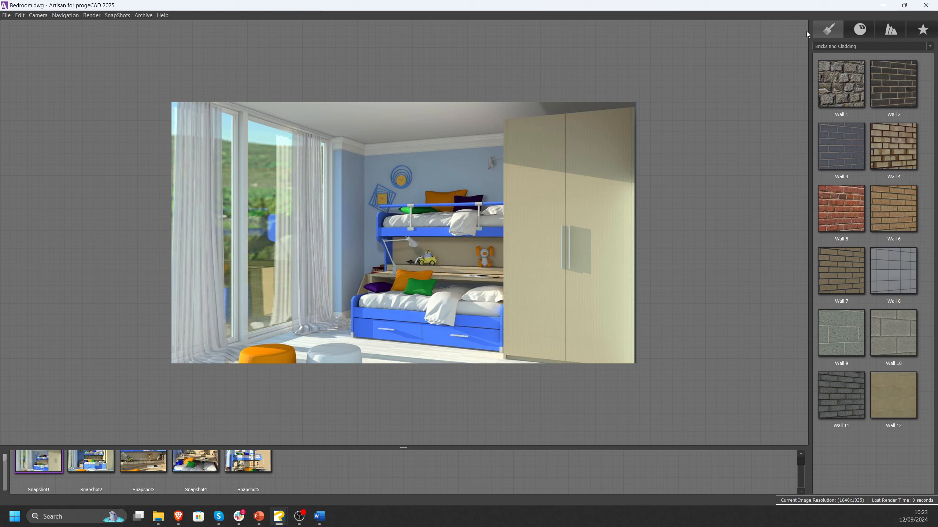
pyautogui.click(920, 8)
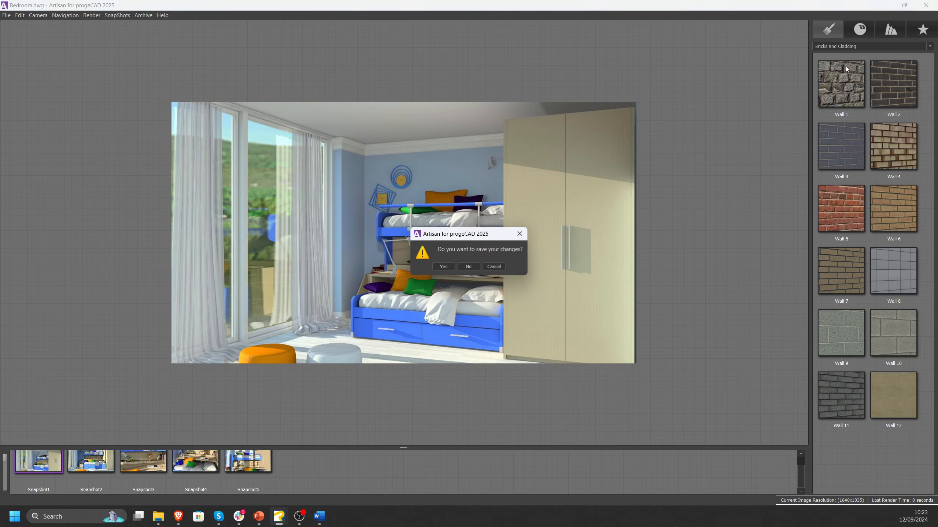
pyautogui.click(469, 268)
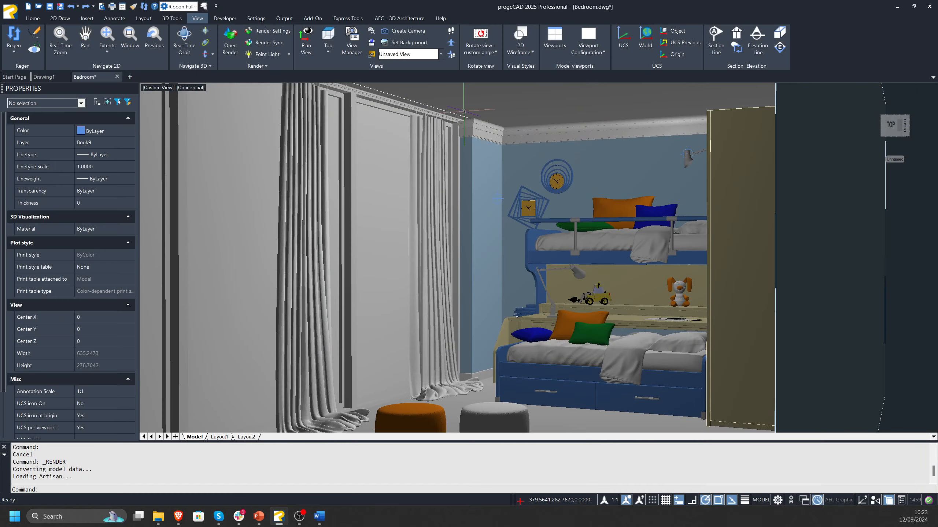
# - Create a camera near the grey stool in the bedroom, aimed at the bunk bed, with the default camera settings
pyautogui.click(415, 32)
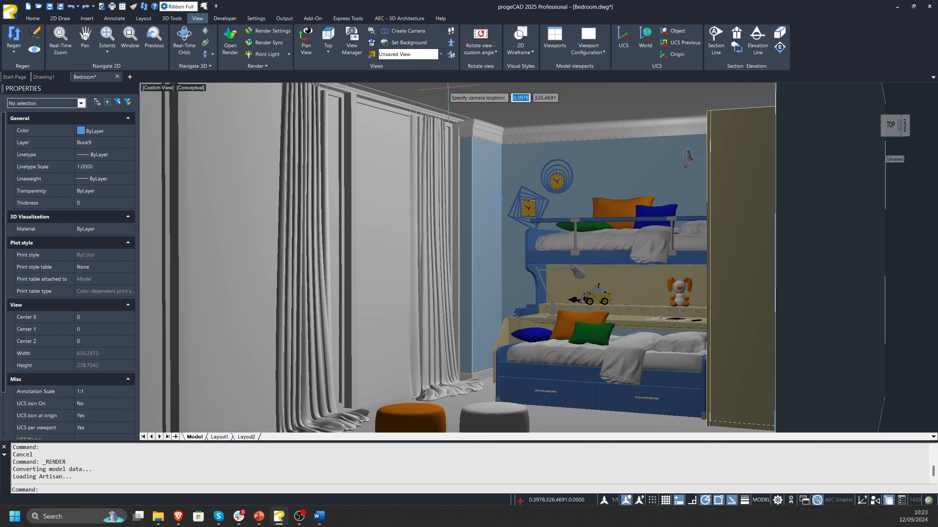
pyautogui.click(496, 391)
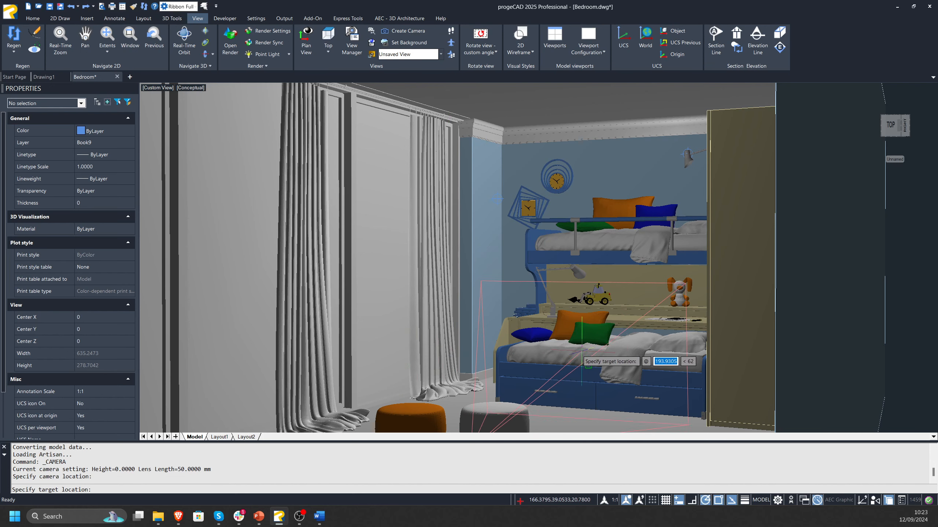
pyautogui.click(608, 333)
pyautogui.click(622, 412)
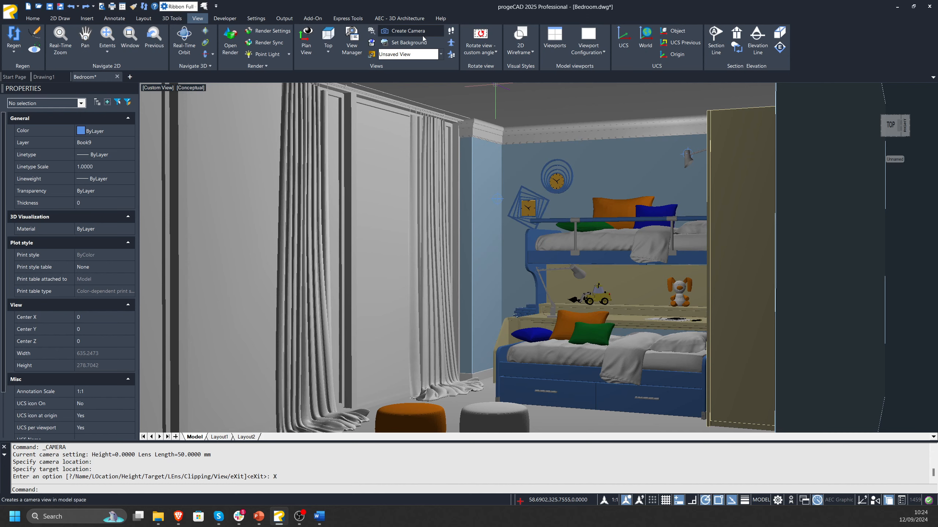
# - Preview the new Camera1 model view in the View Manager against the bedroom scene, and close the manager
pyautogui.click(352, 47)
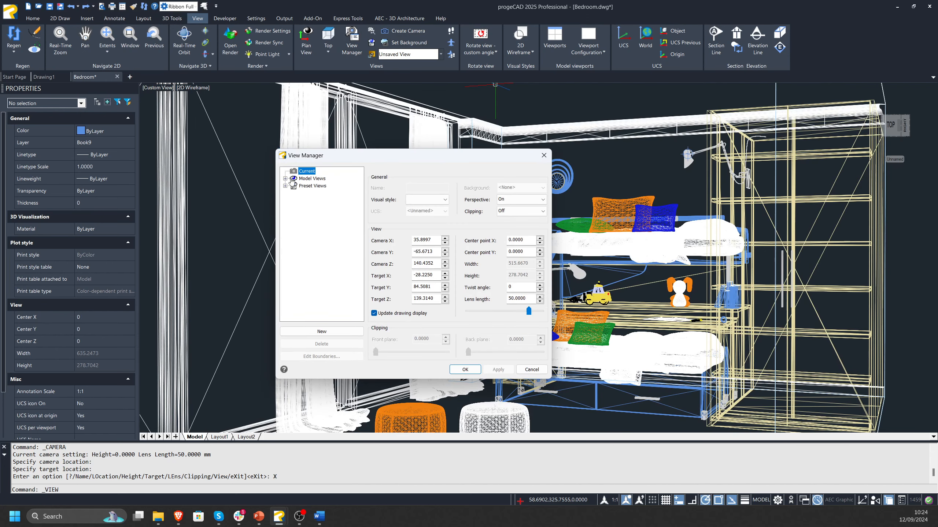
pyautogui.click(285, 178)
pyautogui.click(316, 185)
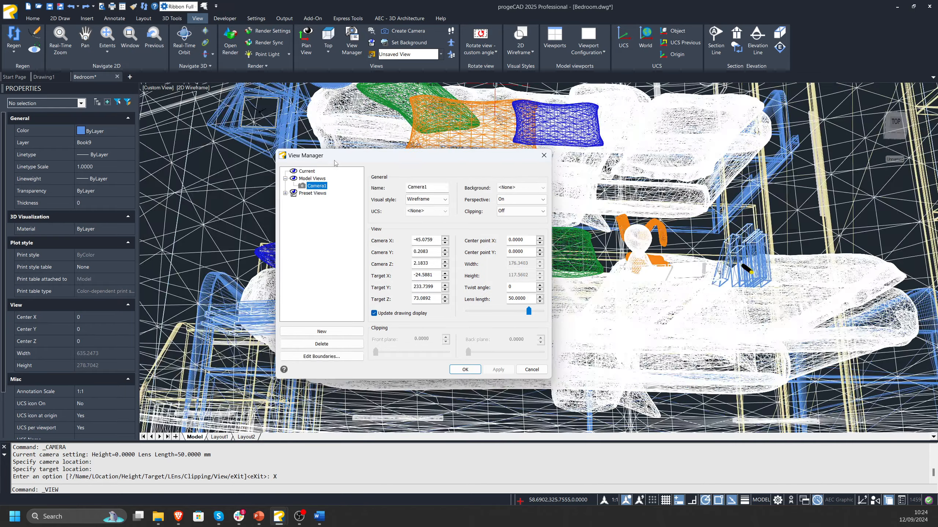
pyautogui.moveTo(335, 160); pyautogui.dragTo(437, 344)
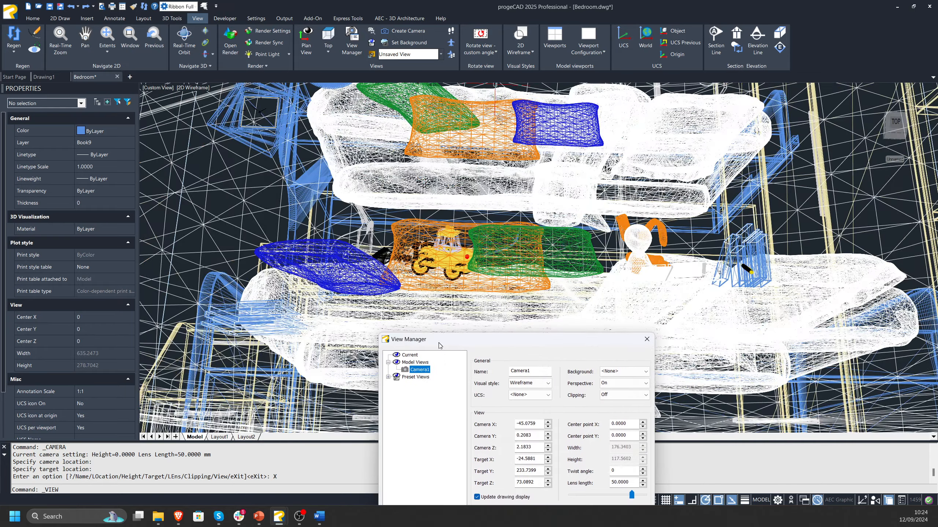
pyautogui.click(644, 339)
pyautogui.press('capslock')
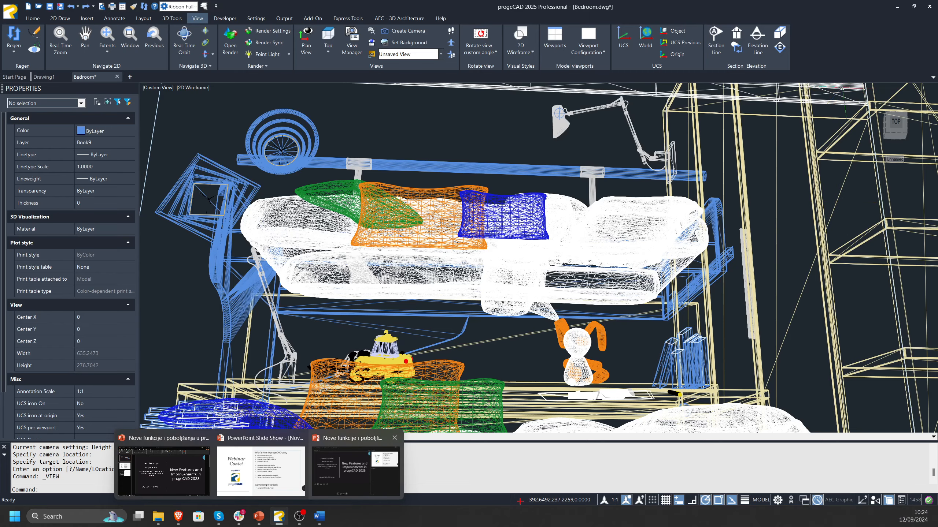
# - Exit the CAD program without saving the changes to Bedroom.dwg and Drawing1.dwg
pyautogui.click(929, 6)
pyautogui.click(468, 279)
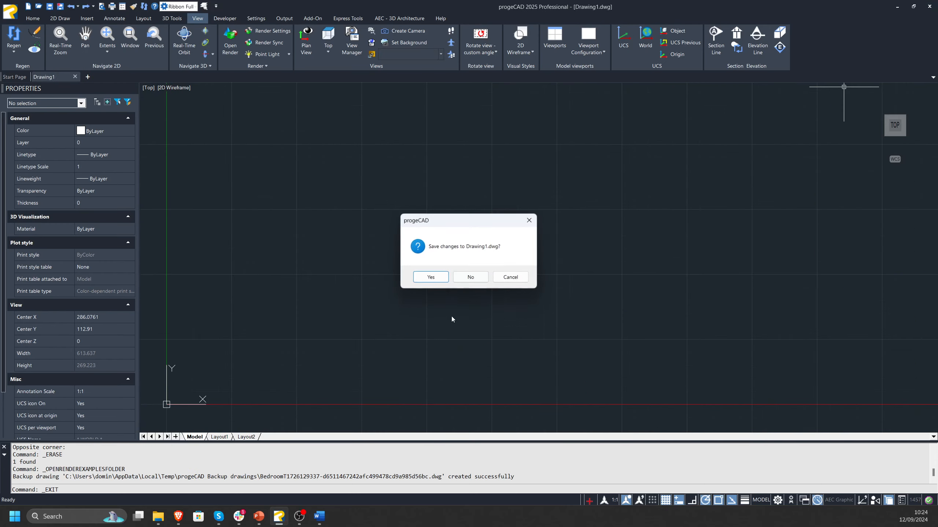
pyautogui.click(470, 275)
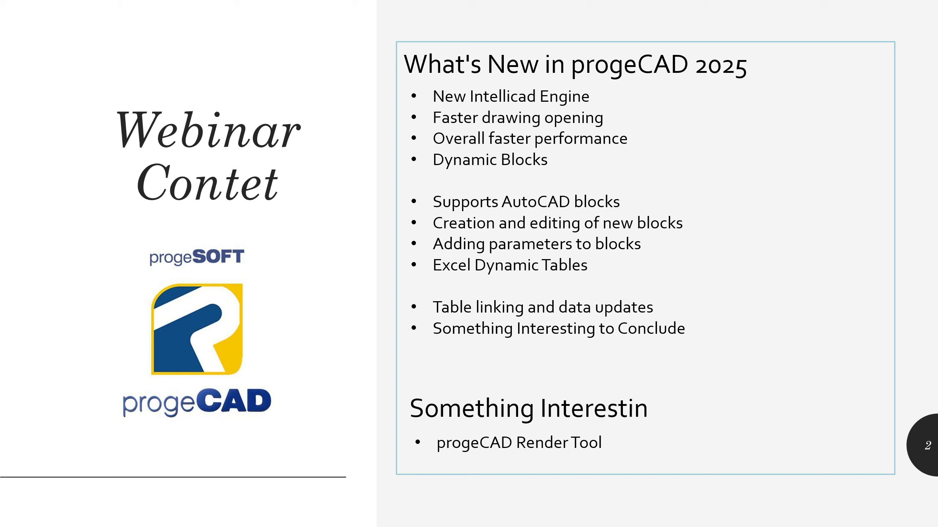
pyautogui.click(639, 302)
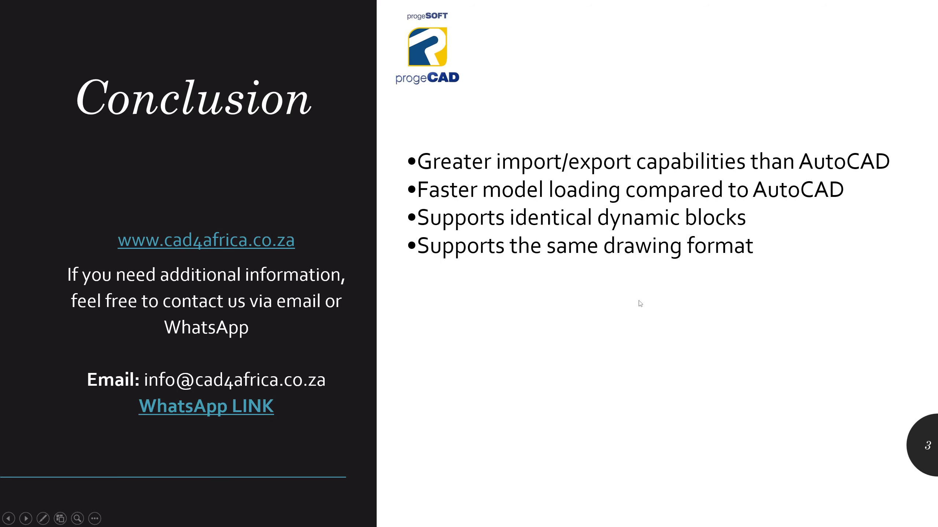